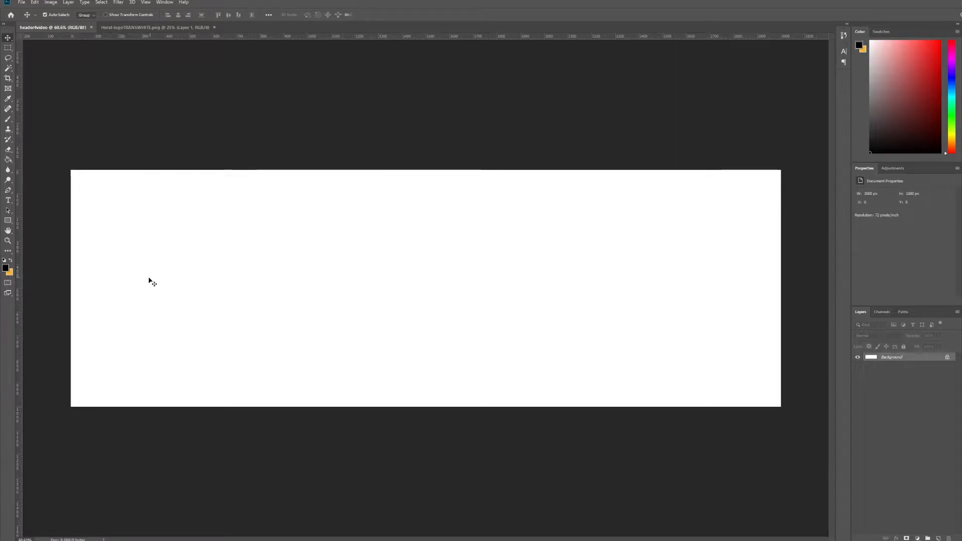
left_click(8, 48)
left_click_drag(70, 170, 822, 445)
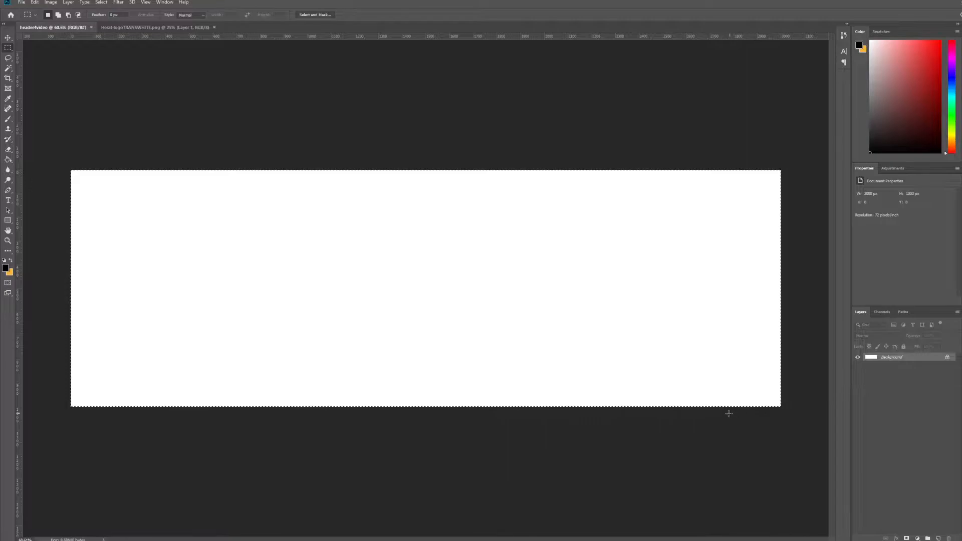
left_click(308, 270)
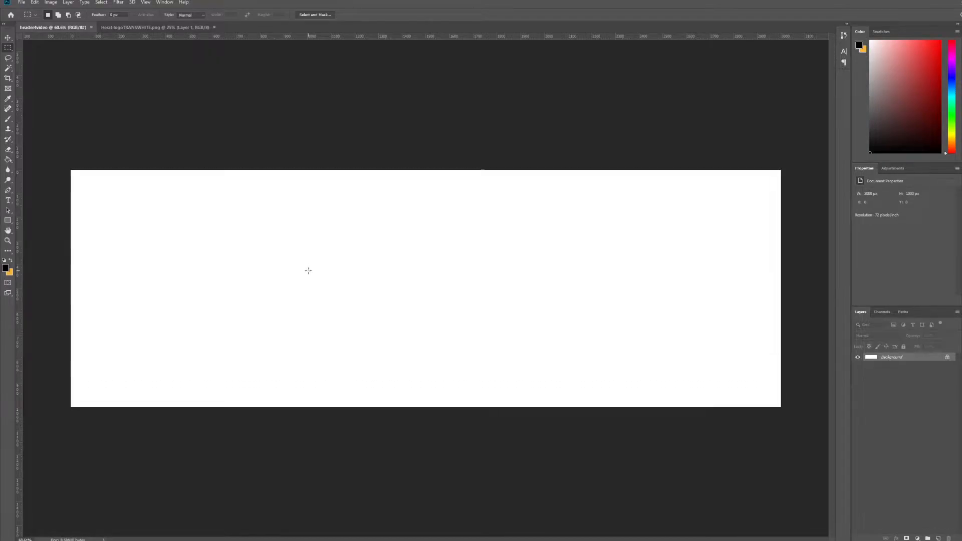
Unlock the background layer and fill it with the near-black colour 070707.
left_click(947, 358)
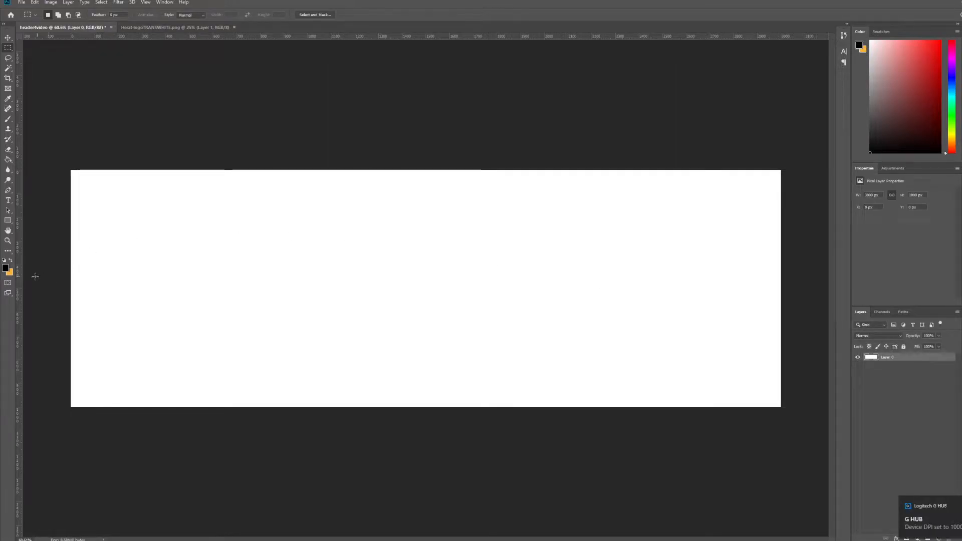
left_click(6, 268)
left_click(472, 504)
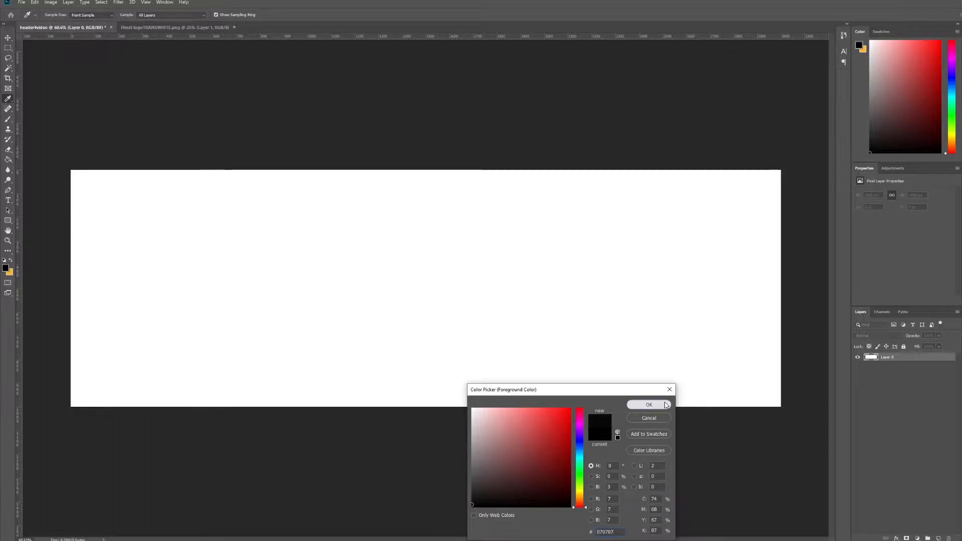
left_click(649, 404)
key("alt+BackSpace")
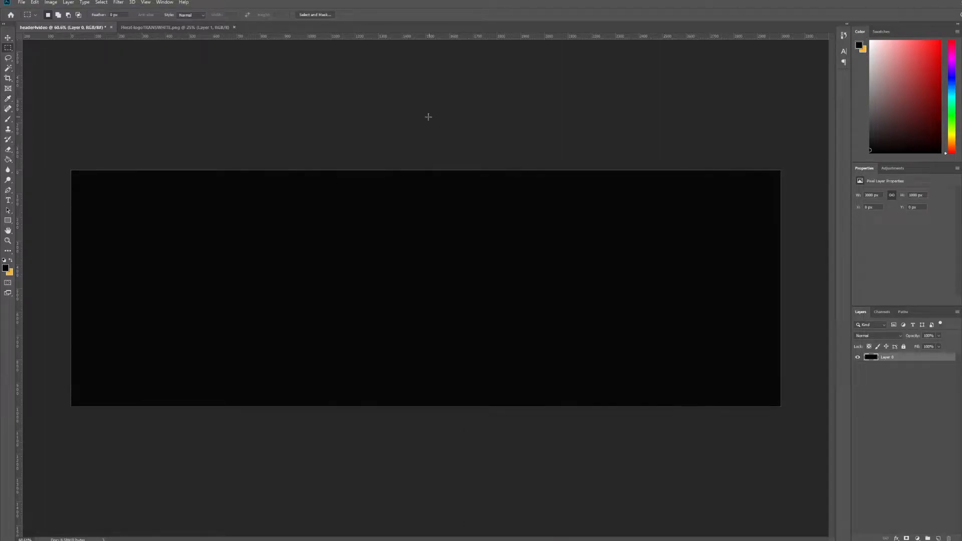
Bring the white heart logo from its own file into the header document and scale it to about 11% at the canvas centre.
scroll(284, 136, "down", 1)
left_click(175, 27)
left_click_drag(888, 359, 583, 256)
key("ctrl+t")
left_click_drag(710, 120, 447, 258)
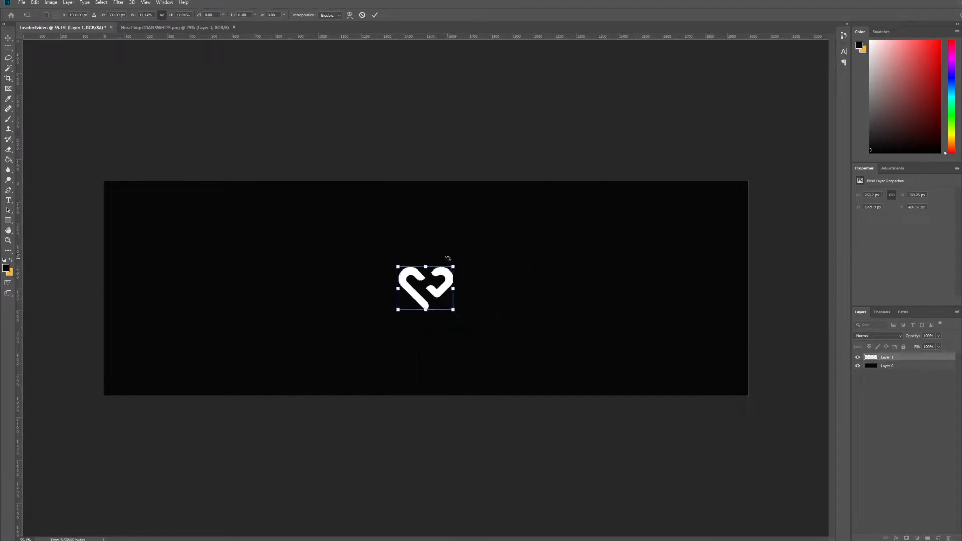
key("m")
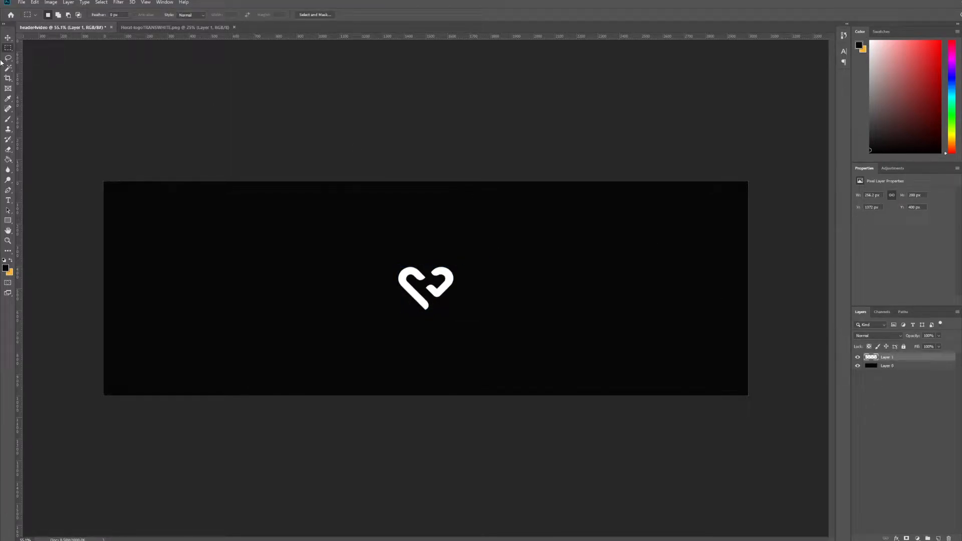
Duplicate the logo layer and place the copy directly beneath the original.
left_click(7, 39)
scroll(404, 221, "up", 3)
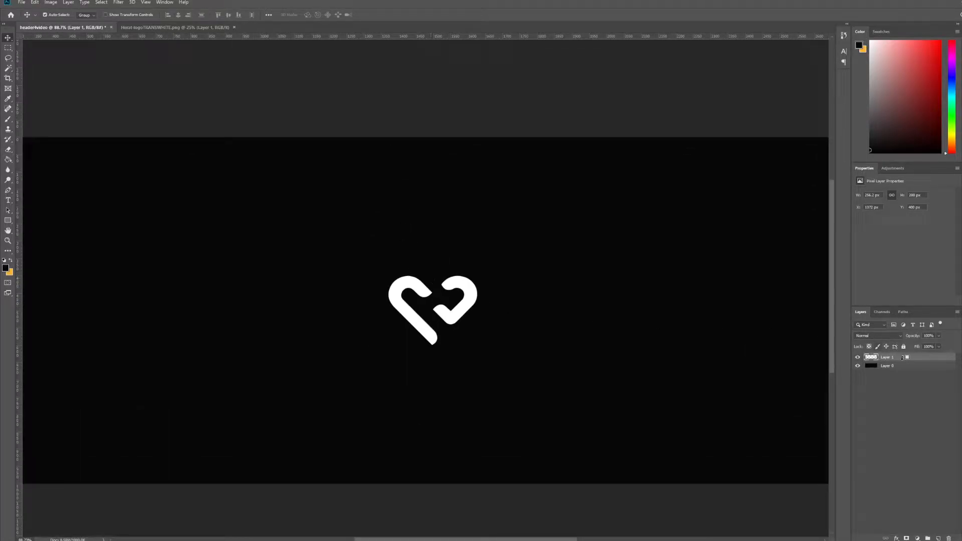
left_click_drag(910, 359, 913, 365)
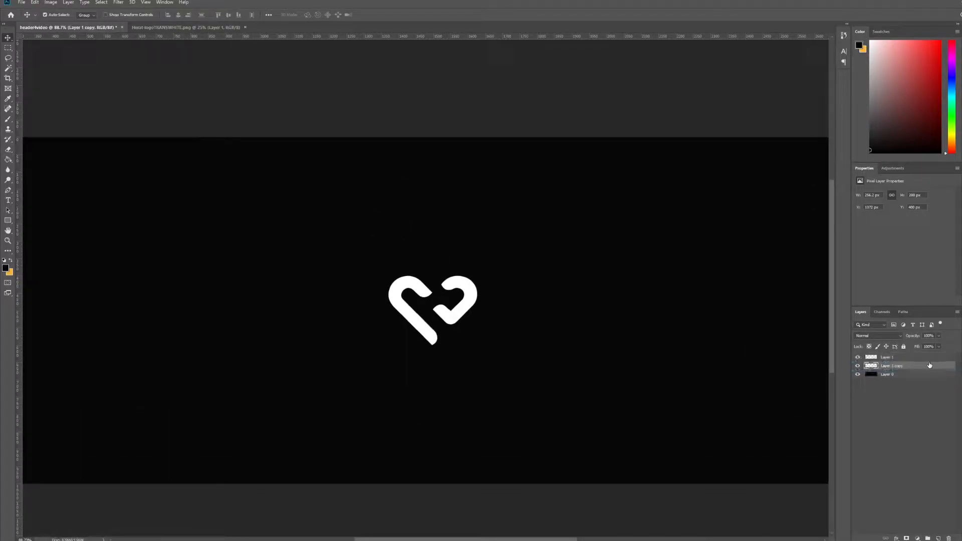
Add a light grey Color Overlay effect to the lower logo copy.
double_click(927, 369)
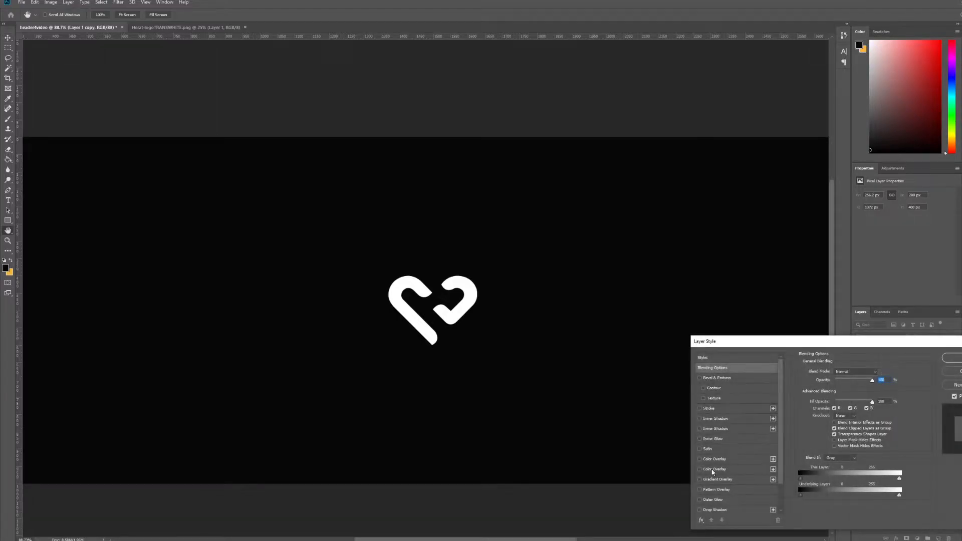
left_click(715, 469)
left_click(879, 372)
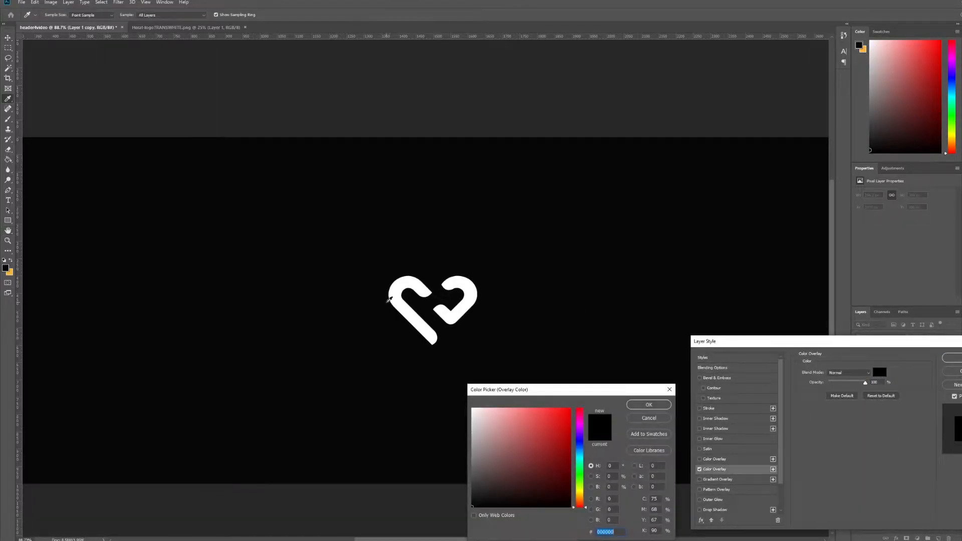
left_click(424, 332)
left_click(579, 457)
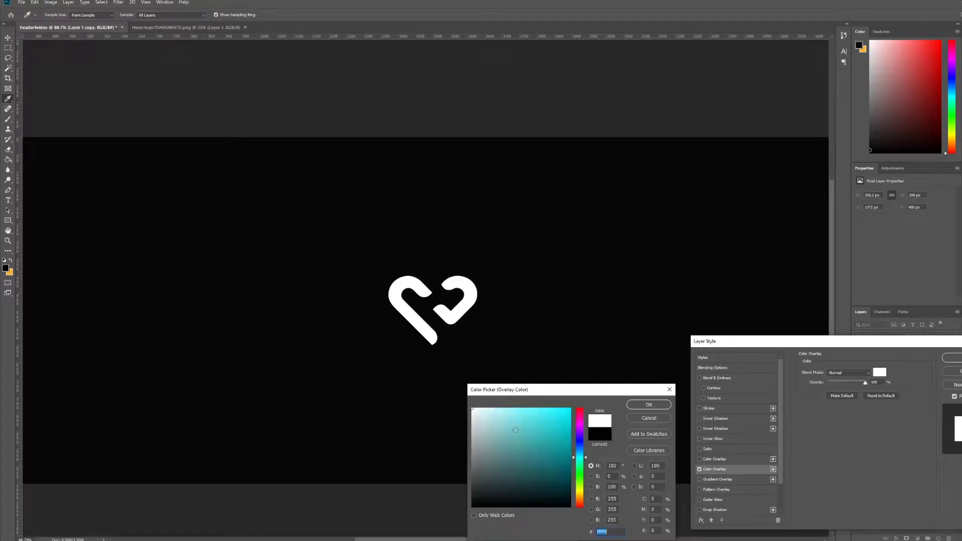
left_click_drag(473, 415, 477, 428)
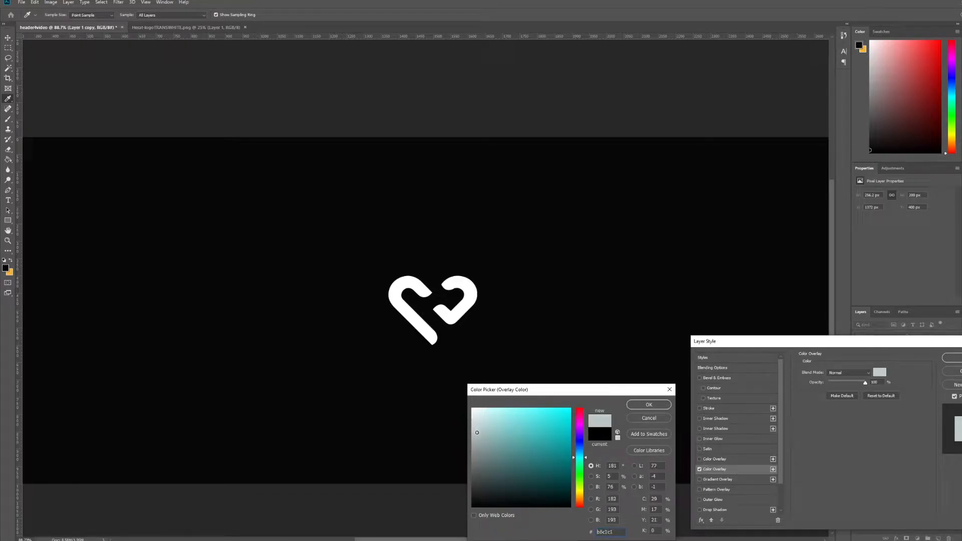
left_click(658, 405)
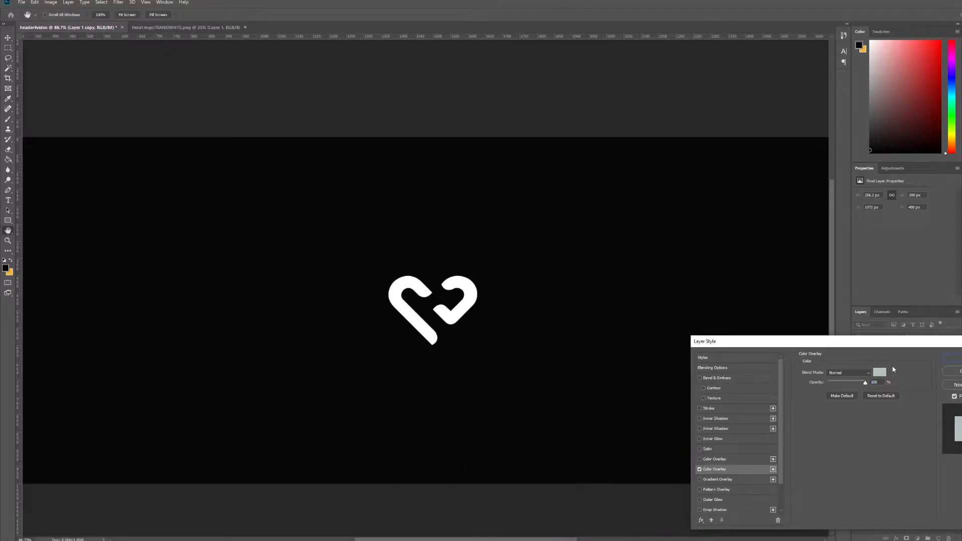
left_click(943, 370)
Shift the lower logo copy slightly downward and shrink it to about 180 px high, offset behind the white logo.
key("ctrl+t")
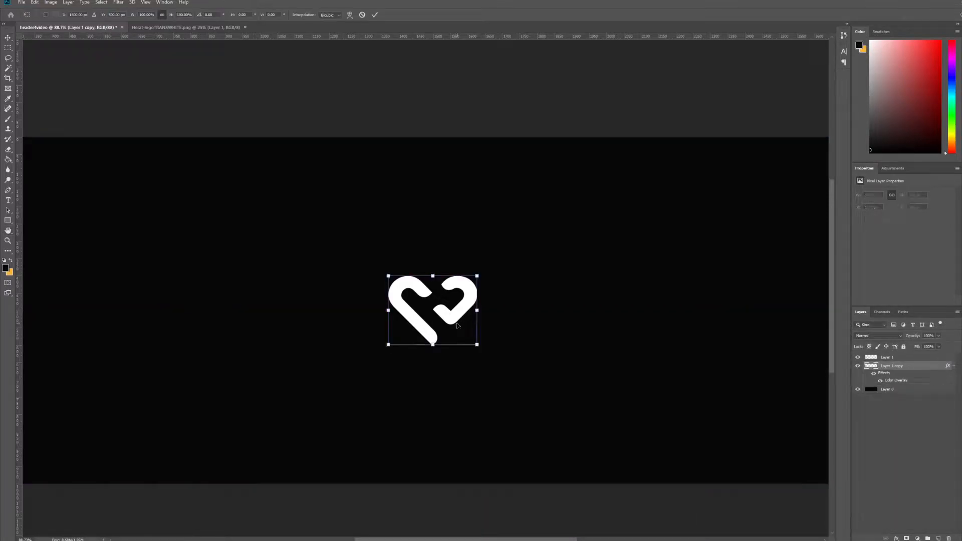
left_click_drag(457, 319, 457, 330)
left_click_drag(477, 285, 452, 312)
key("Return")
Change the lower logo copy's Color Overlay to dark grey 343636.
double_click(895, 381)
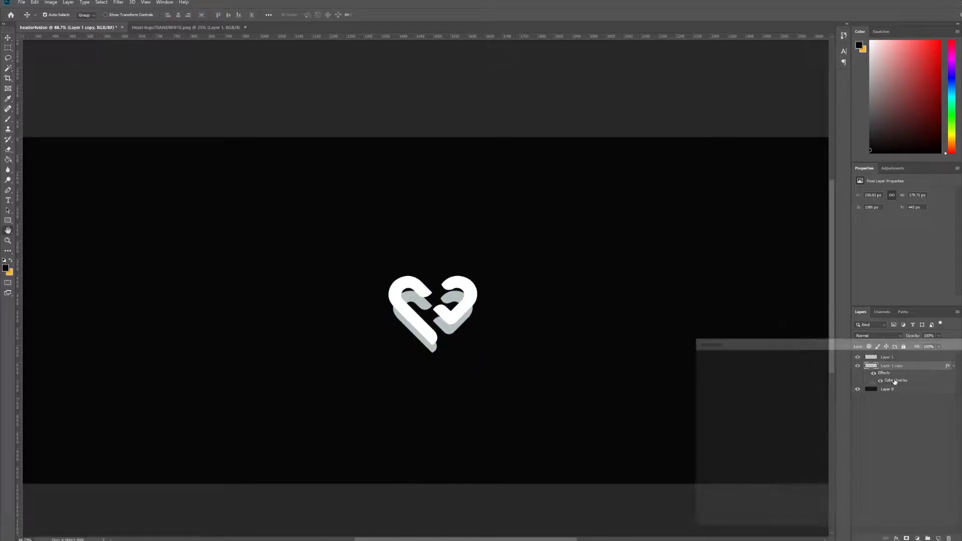
left_click(878, 376)
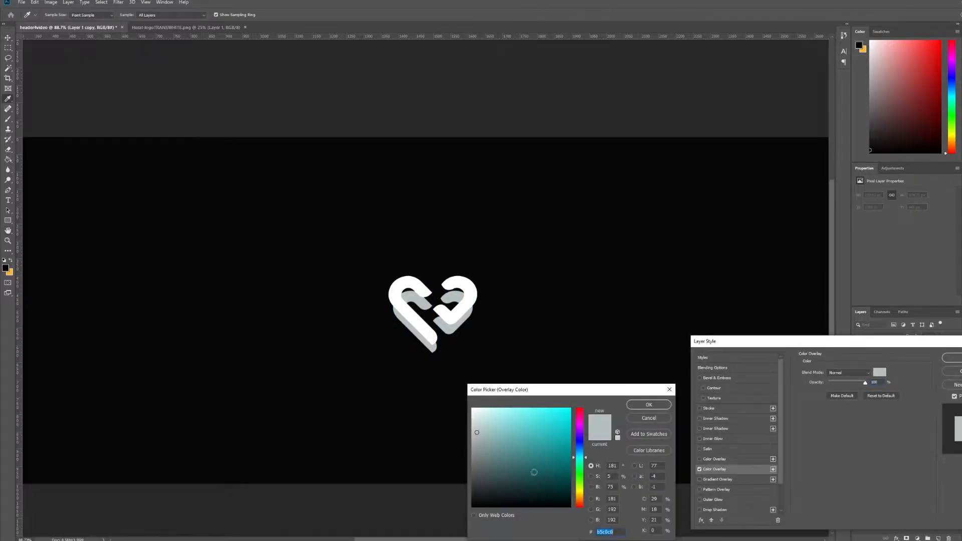
mouse_move(477, 443)
left_mouse_down()
mouse_move(483, 476)
mouse_move(474, 476)
left_mouse_up()
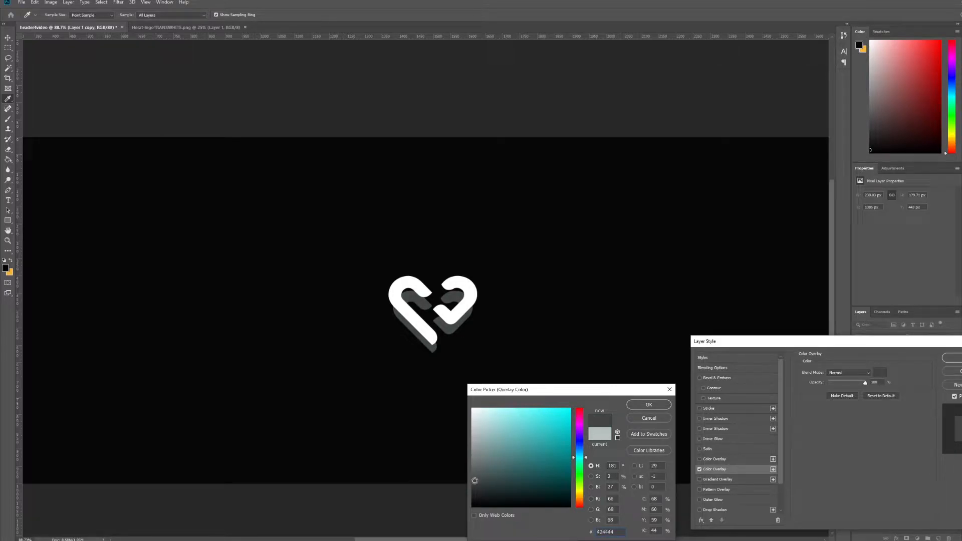
left_click_drag(475, 481, 476, 486)
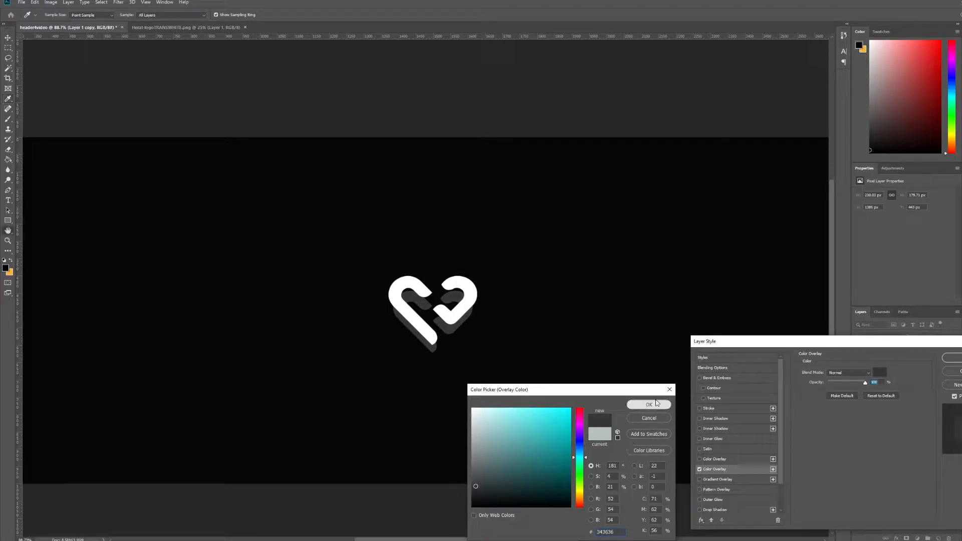
key("Return")
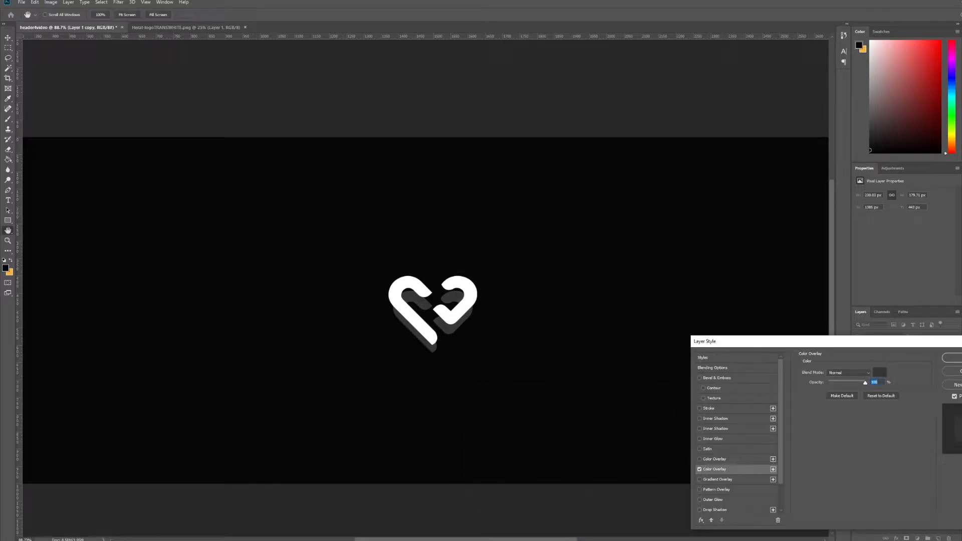
key("Return")
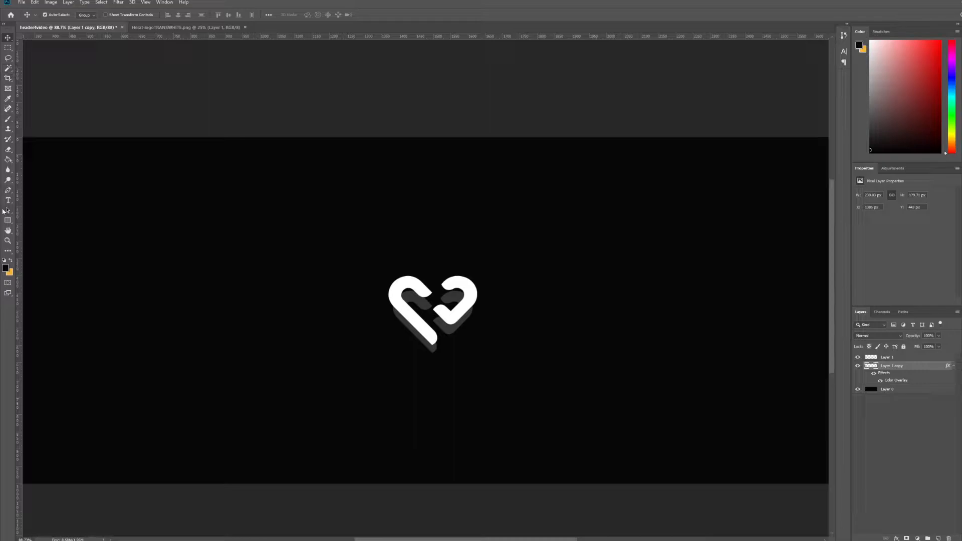
Create a new layer above the logo copy and sample the copy's dark grey as foreground colour for the Pen tool work.
left_click(8, 192)
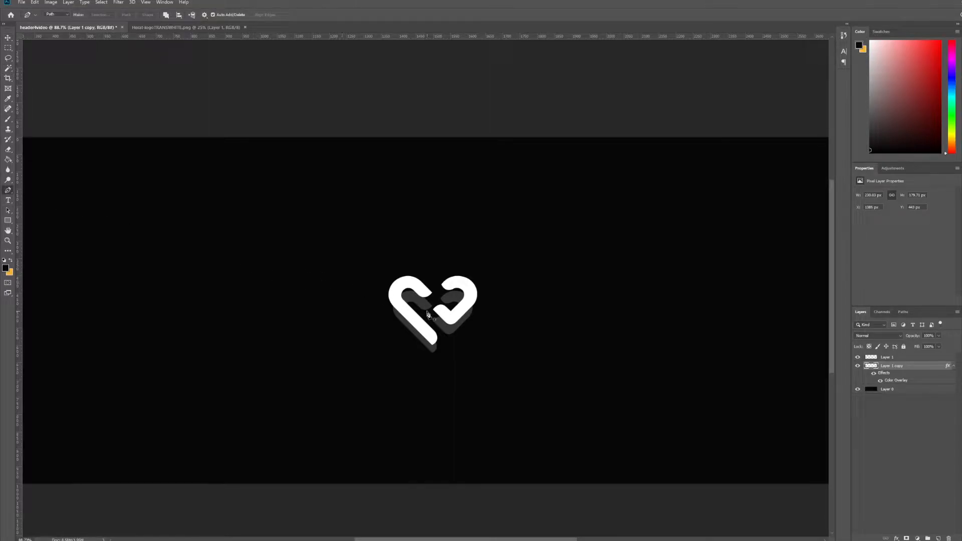
scroll(393, 295, "up", 10)
key("ctrl+shift+alt+n")
key("b")
left_click(457, 388, "alt")
key("p")
Trace the gap between the white and grey shapes at the heart's bottom tip with the Pen tool and fill it dark grey.
scroll(530, 435, "up", 8)
left_click(486, 350)
left_click_drag(463, 455, 408, 496)
key("ctrl+z")
left_click(484, 347)
left_click_drag(463, 456, 392, 510)
left_click(463, 456, "alt")
left_click(463, 387)
left_click(483, 347)
right_click(471, 406)
left_click(494, 243)
left_click(535, 157)
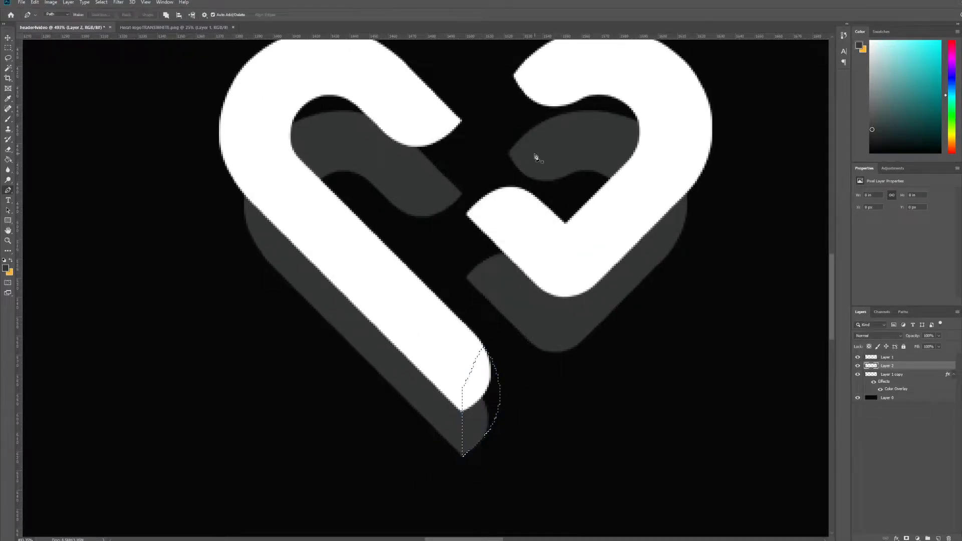
key("alt+BackSpace")
key("ctrl+d")
Outline the gap at the inner lower end of the heart's right half and fill it dark grey.
scroll(453, 352, "up", 3)
scroll(451, 350, "down", 4)
left_click(449, 350)
left_click(449, 290)
left_click(496, 290)
left_click(513, 335)
left_click(448, 413)
right_click(459, 392)
left_click(481, 229)
left_click(541, 157)
key("alt+BackSpace")
key("ctrl+d")
Trace the gaps at the inner upper ends of both heart halves with the Pen tool and convert the paths to selections for filling.
left_click(488, 298)
left_click(491, 227)
left_click(444, 269)
left_click(408, 272)
left_click(385, 307)
left_click(405, 326)
left_click(444, 336)
right_click(432, 323)
left_click(455, 361)
left_click(539, 157)
Outline the gap along the right half's outer edge and fill it dark grey.
left_click(631, 391, "alt")
left_click(627, 332)
left_click(672, 275)
right_click(656, 322)
left_click(677, 356)
left_click(539, 157)
key("alt+BackSpace")
key("ctrl+d")
Trace the gap along the left half's outer edge and convert the path to a selection for the dark grey fill.
left_click(249, 283)
left_click_drag(306, 409, 363, 468)
left_click(306, 408, "alt")
left_click(315, 346)
left_click(249, 284)
right_click(271, 315)
left_click(292, 348)
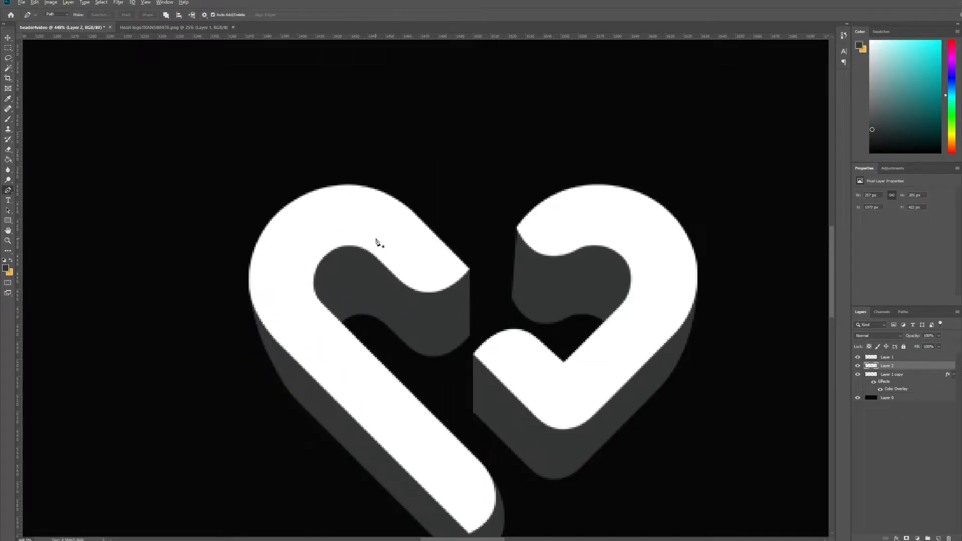
Merge the layer of filled gaps with the dark grey logo copy.
scroll(433, 221, "down", 3)
scroll(436, 277, "down", 8)
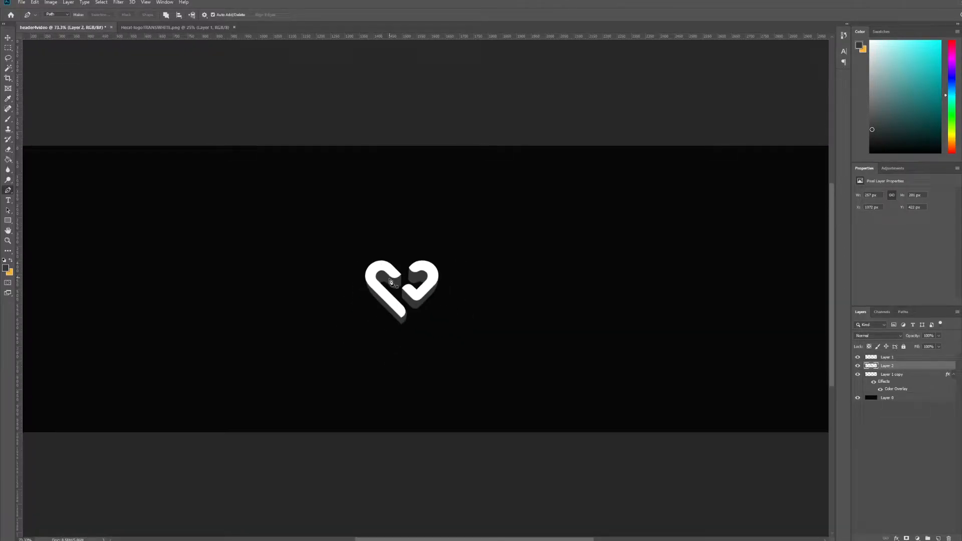
scroll(423, 292, "up", 7)
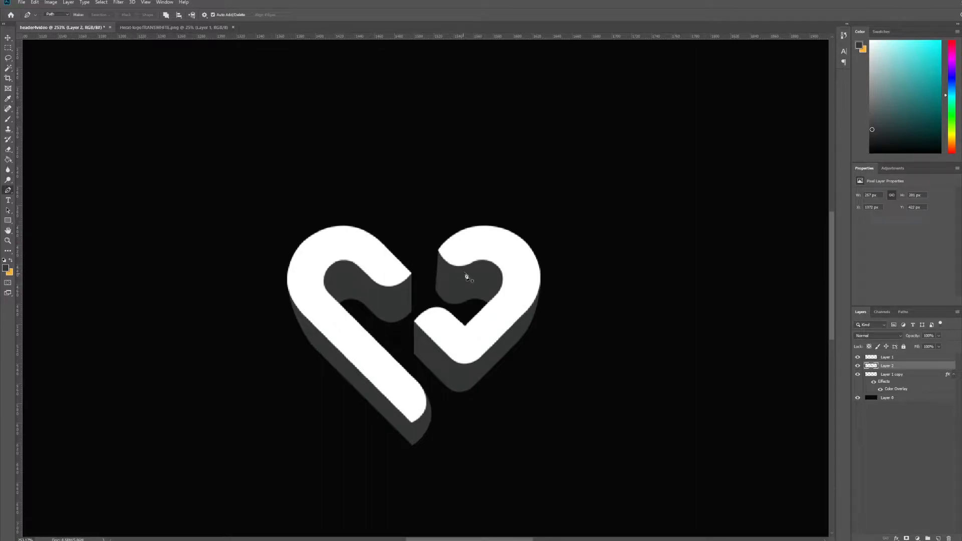
left_click(897, 375, "ctrl")
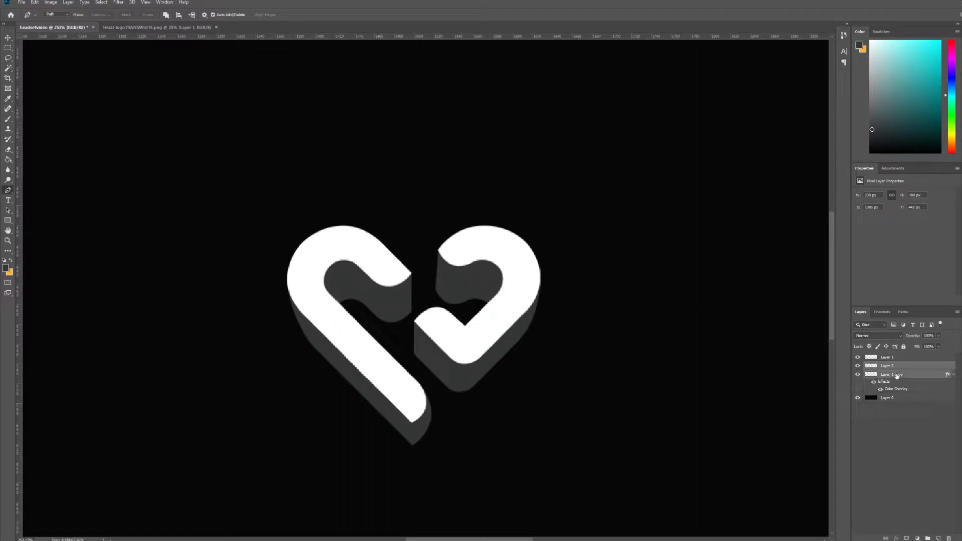
key("ctrl+e")
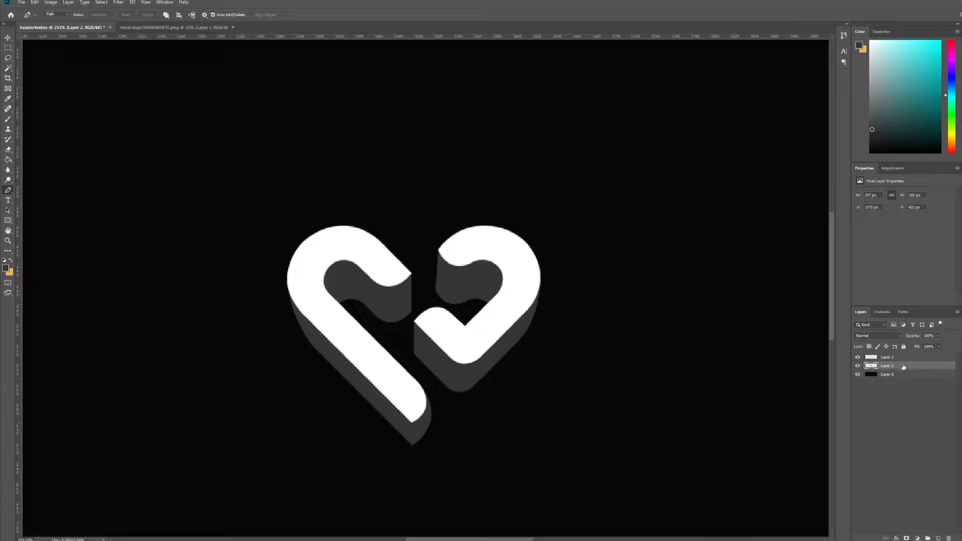
Add a new layer clipped to the merged grey side layer and set the foreground colour to black 000000.
key("ctrl+shift+n")
key("Return")
key("ctrl+alt+g")
left_click(6, 268)
type("000000")
left_click(649, 405)
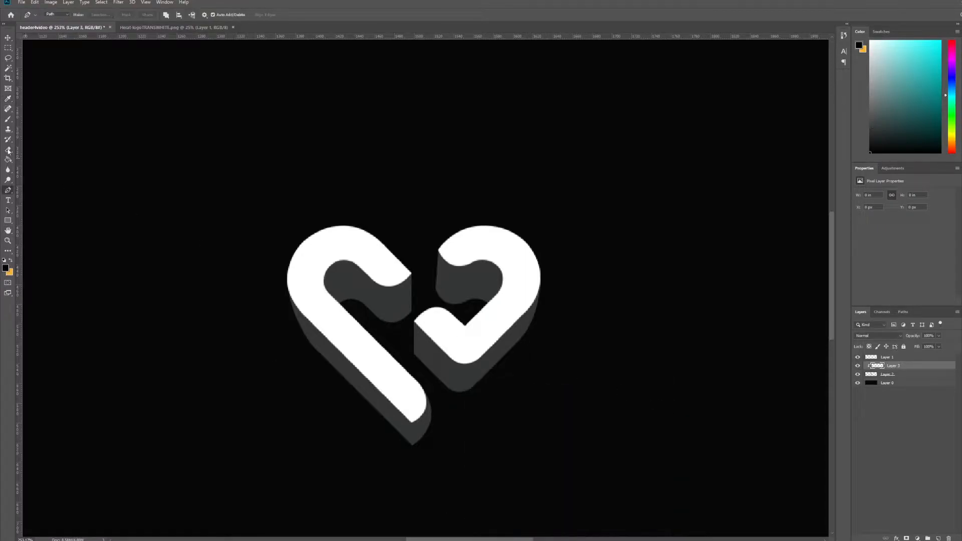
Select the left half's outer side face with the Polygonal Lasso, running from the bottom tip up around the upper curve.
right_click(7, 56)
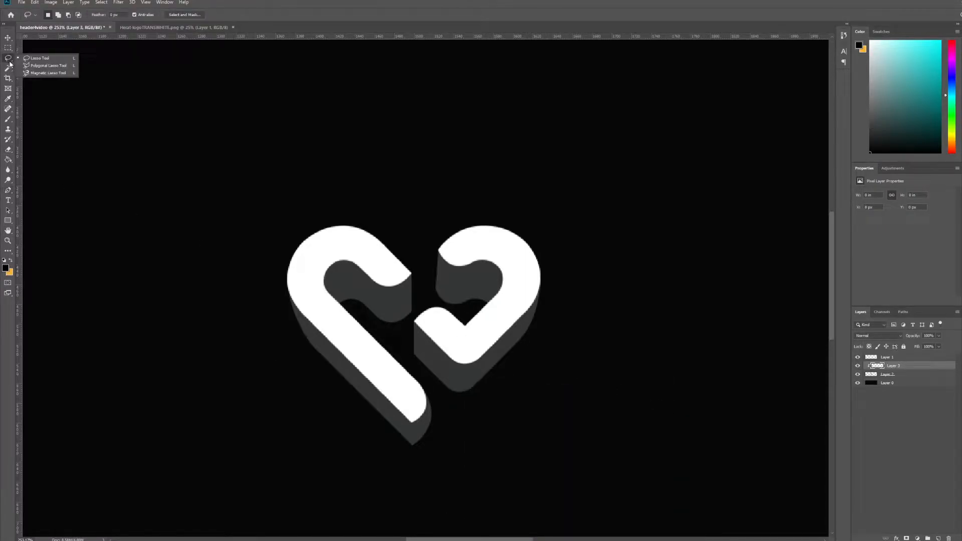
left_click(43, 65)
scroll(416, 445, "up", 2)
left_click(407, 443)
left_click(405, 383)
left_click(244, 185)
left_click(209, 182)
left_click(180, 256)
left_click(209, 364)
left_click(295, 436)
left_click(408, 446)
Set up an enlarged Soft Round brush with 0% hardness and 0% smoothing for painting on the clipped layer.
left_click(7, 119)
right_click(317, 231, "alt")
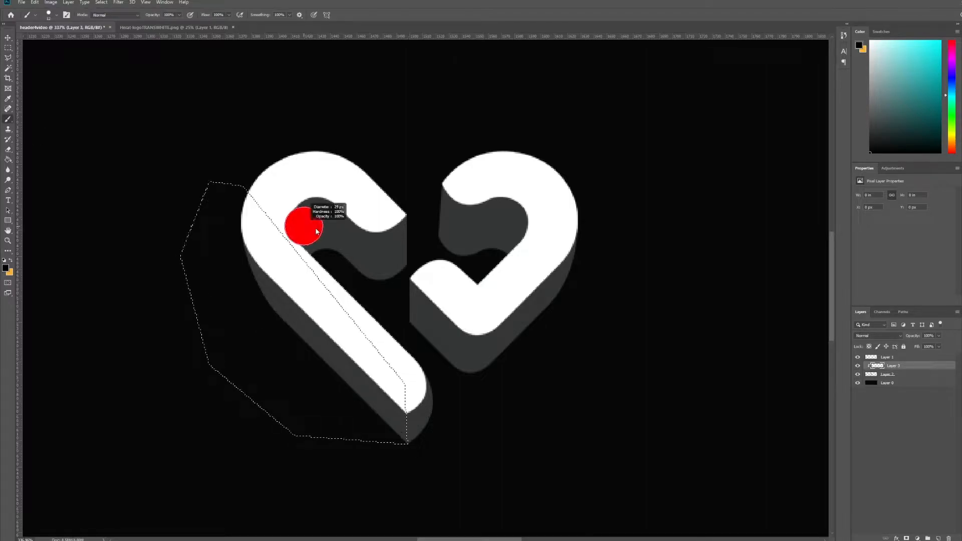
right_click(286, 222, "alt")
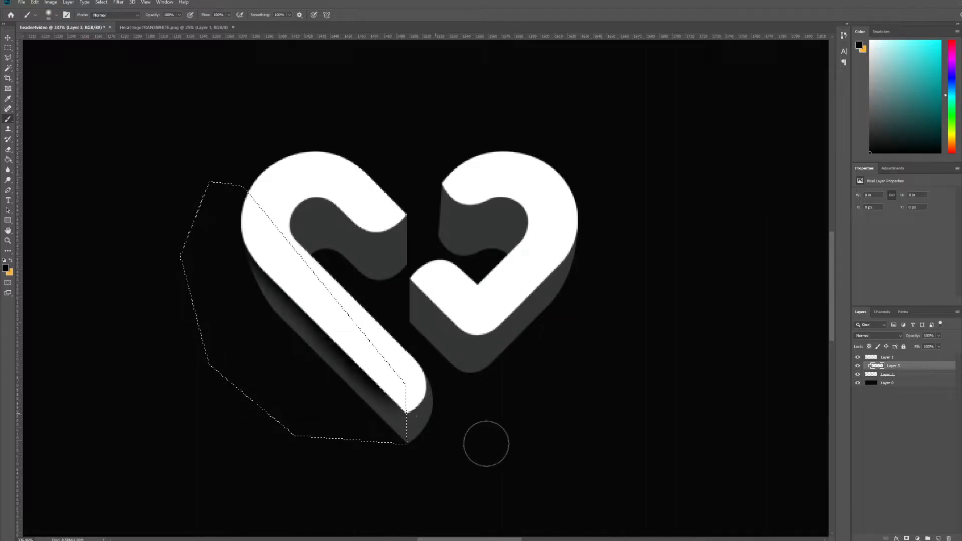
right_click(306, 340)
scroll(352, 429, "up", 2)
left_click(350, 427)
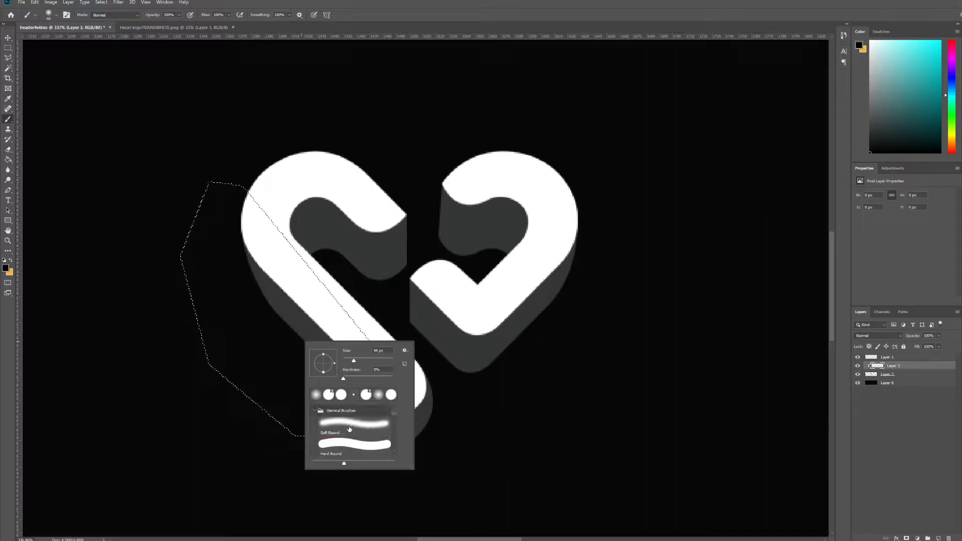
left_click(901, 366)
left_click_drag(260, 16, 132, 29)
Brush a soft black shadow along the left half's outer side face inside the selection, undoing and repeating the unsatisfactory strokes.
mouse_move(262, 227)
left_mouse_down()
mouse_move(279, 262)
mouse_move(426, 401)
left_mouse_up()
key("ctrl+z")
right_click(287, 251, "alt")
mouse_move(295, 260)
left_mouse_down()
mouse_move(358, 327)
mouse_move(414, 365)
left_mouse_up()
key("ctrl+z")
mouse_move(275, 226)
left_mouse_down()
mouse_move(312, 280)
mouse_move(394, 365)
left_mouse_up()
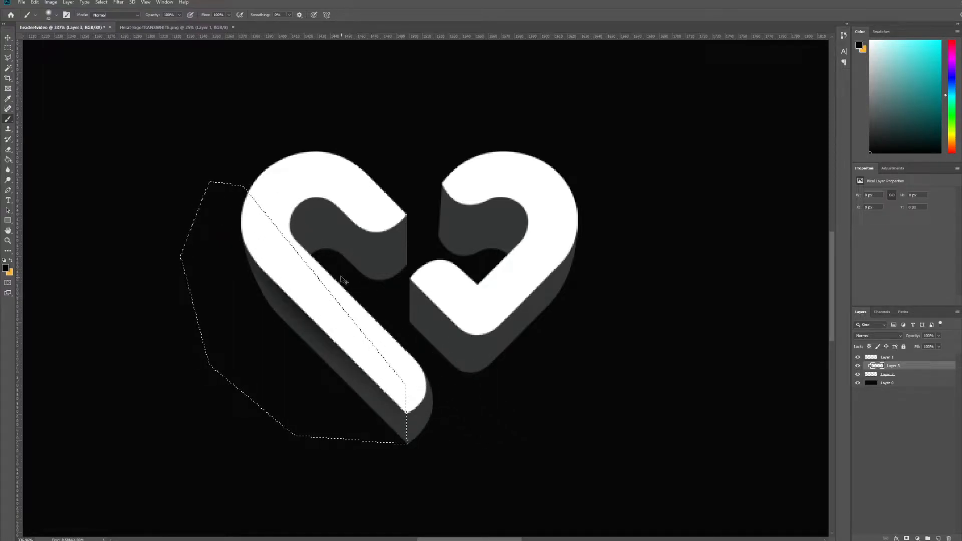
key("ctrl+z")
left_click_drag(274, 224, 403, 383)
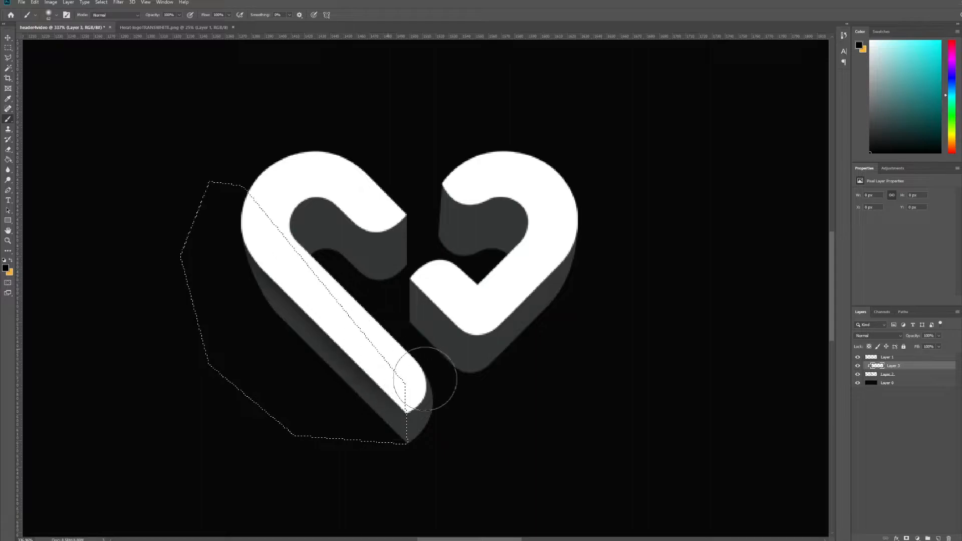
Add a second clipped layer and brush a soft black shadow near the bottom tip of the left half's outer side face.
right_click(376, 344, "alt")
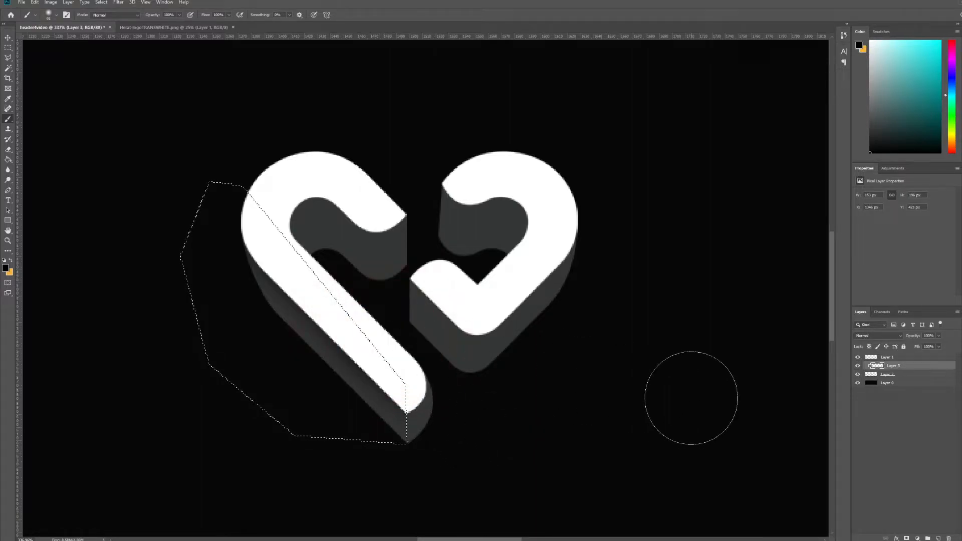
key("ctrl+shift+n")
key("Return")
key("ctrl+alt+g")
right_click(410, 392, "alt")
left_click_drag(466, 460, 408, 429)
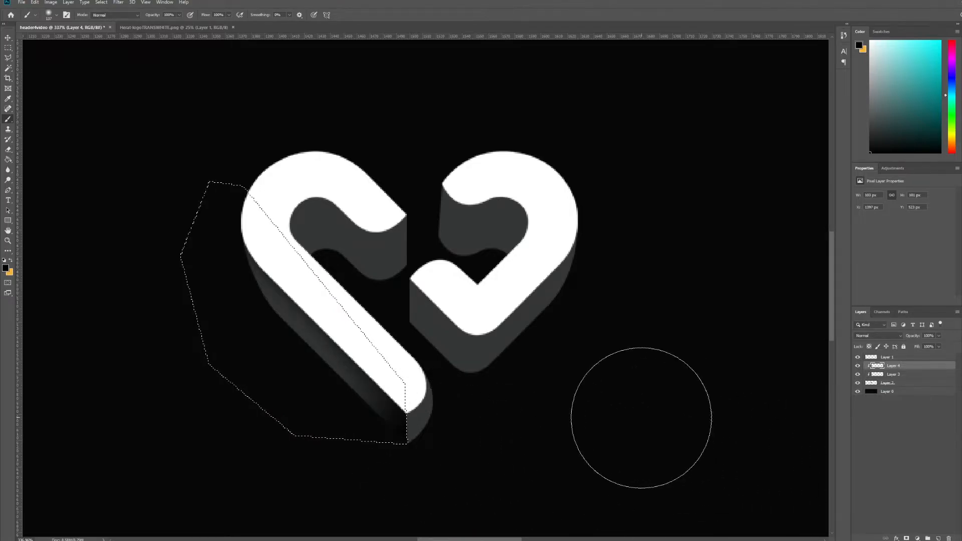
Add a third clipped layer, brush a soft shadow on the upper part of the left half's outer face, and deselect.
key("ctrl+shift+n")
key("Return")
key("ctrl+alt+g")
right_click(290, 236, "alt")
mouse_move(298, 239)
left_mouse_down()
mouse_move(244, 238)
mouse_move(200, 273)
mouse_move(236, 361)
left_mouse_up()
key("ctrl+d")
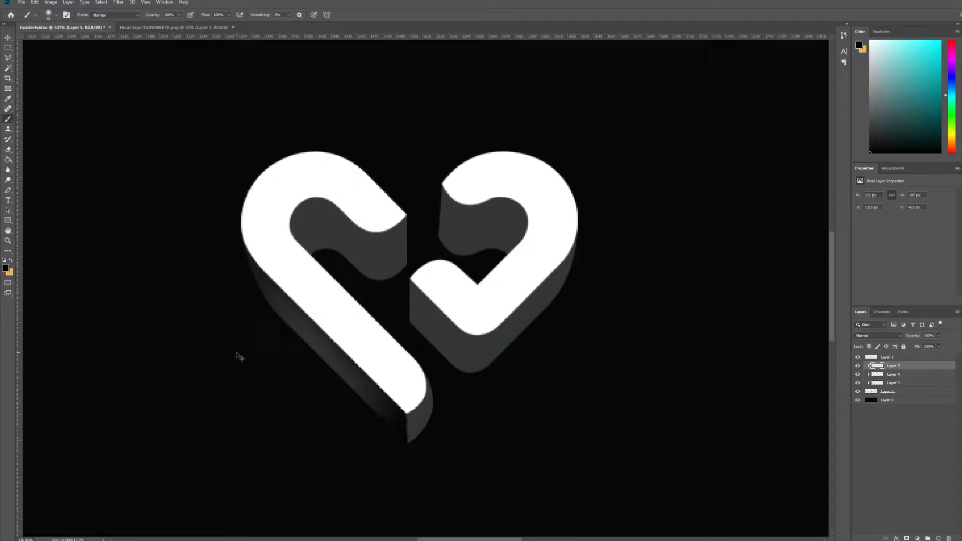
Hide the two newer shadow layers, keep Layer 3 visible, and reduce Layer 3's fill.
left_click(859, 383)
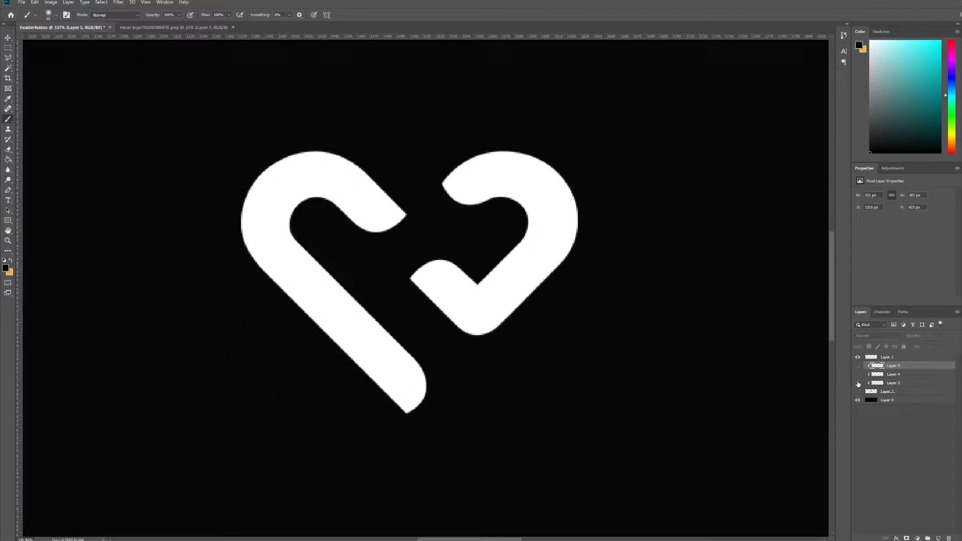
left_click(858, 384)
left_click(894, 384)
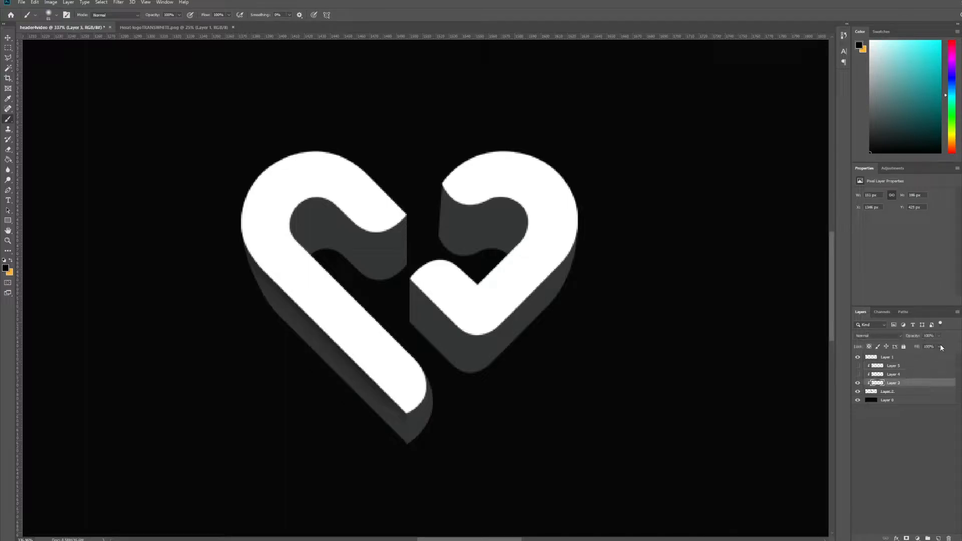
left_click_drag(916, 356, 920, 359)
Show Layer 4 with the tip shadow and lower its fill to 53%.
left_click(857, 374)
left_click(927, 373)
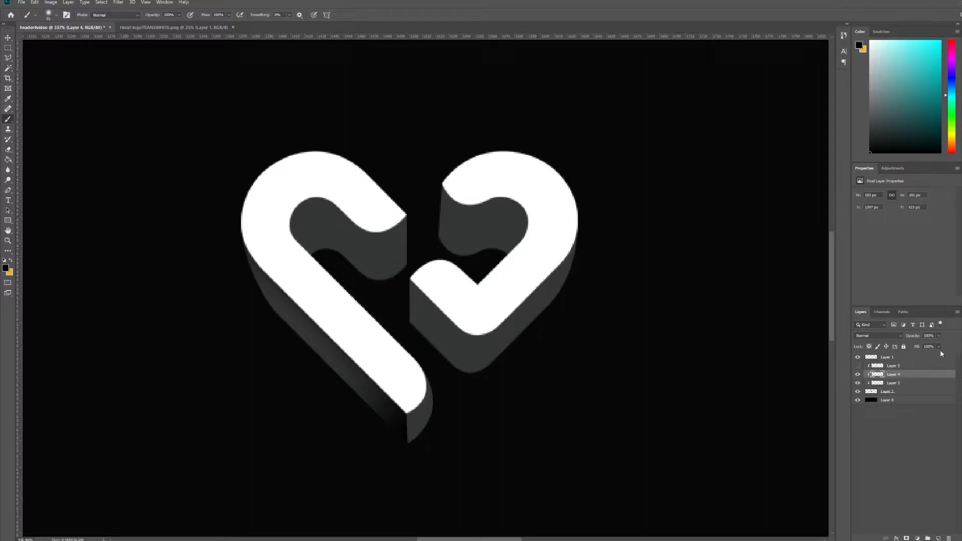
left_click_drag(938, 352, 914, 357)
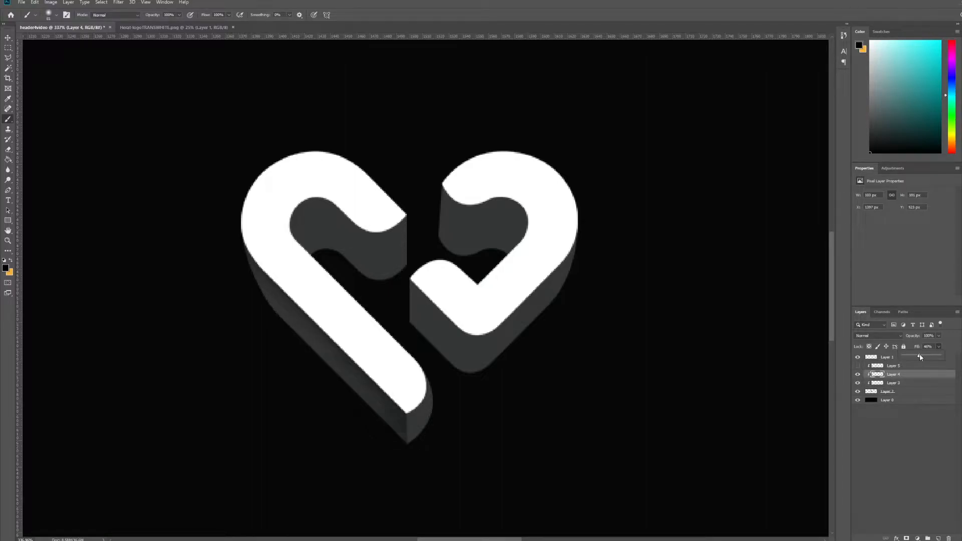
Show Layer 5 with the upper shadow and lower its fill to about 65%.
left_click(857, 366)
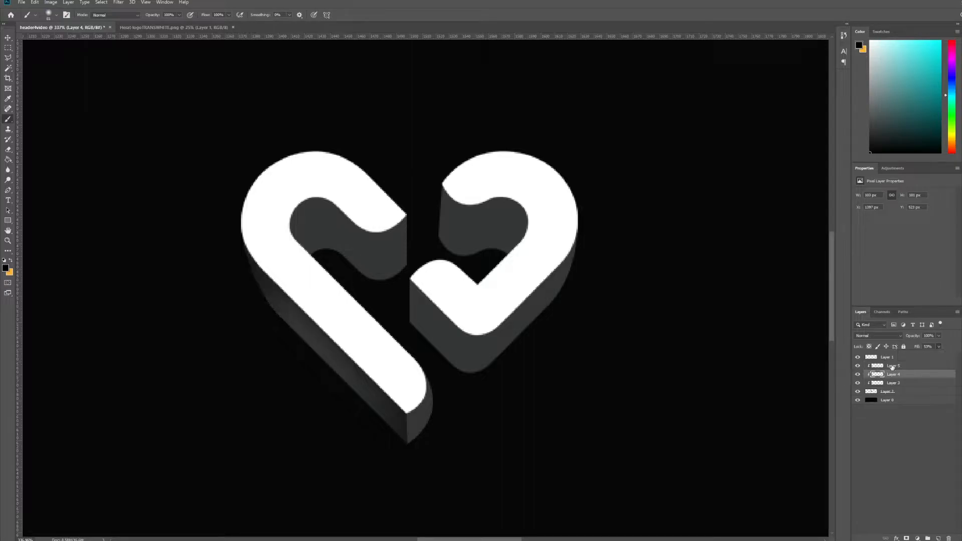
left_click(904, 367)
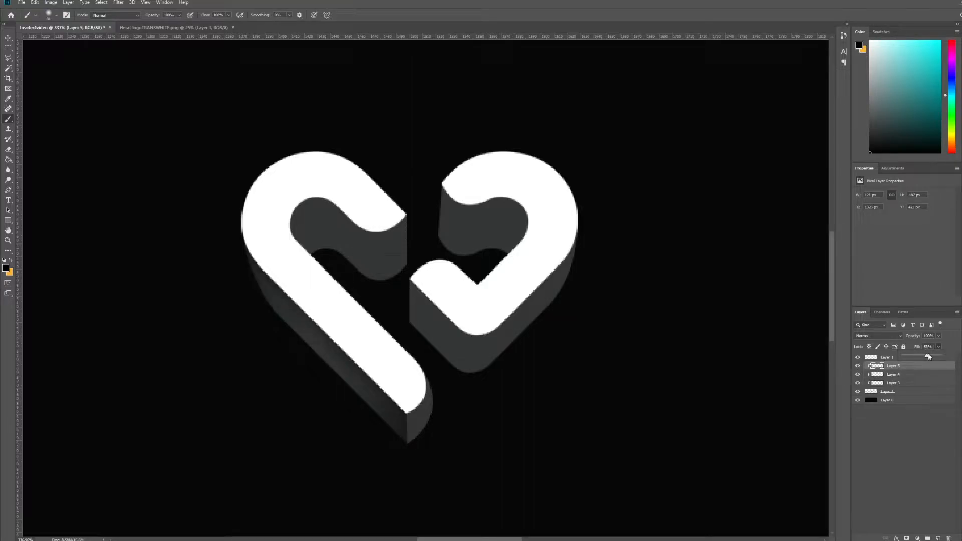
scroll(468, 369, "down", 6)
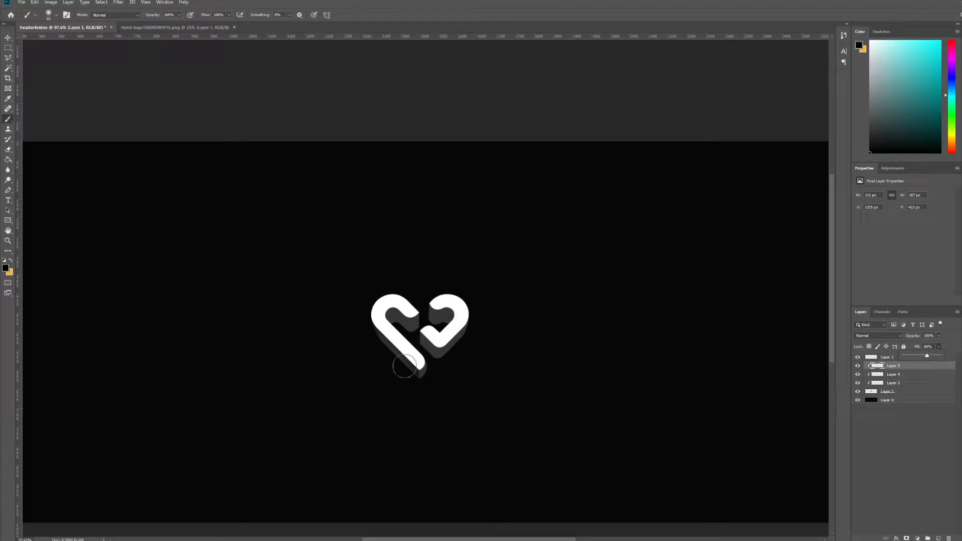
scroll(414, 384, "up", 5)
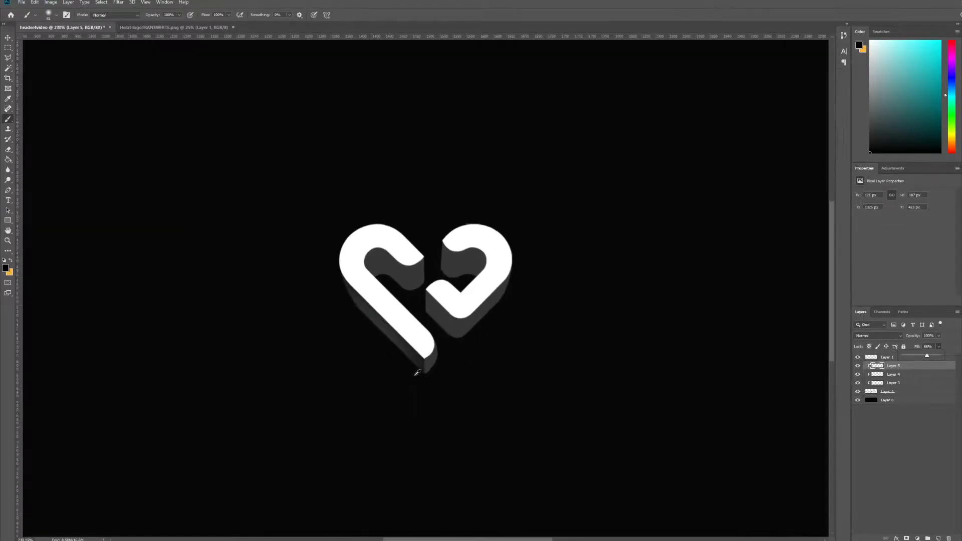
Add a new clipped layer and outline the small end face at the left half's bottom tip with the Polygonal Lasso.
key("ctrl+shift+n")
key("Return")
left_click(8, 57)
left_click(430, 385)
left_click(431, 316)
left_click(449, 279)
left_click(507, 356)
double_click(456, 402)
Brush soft black shadows on the tip's end face over separate clipped layers and reduce Layer 6's fill to 39%.
key("b")
scroll(351, 381, "up", 1)
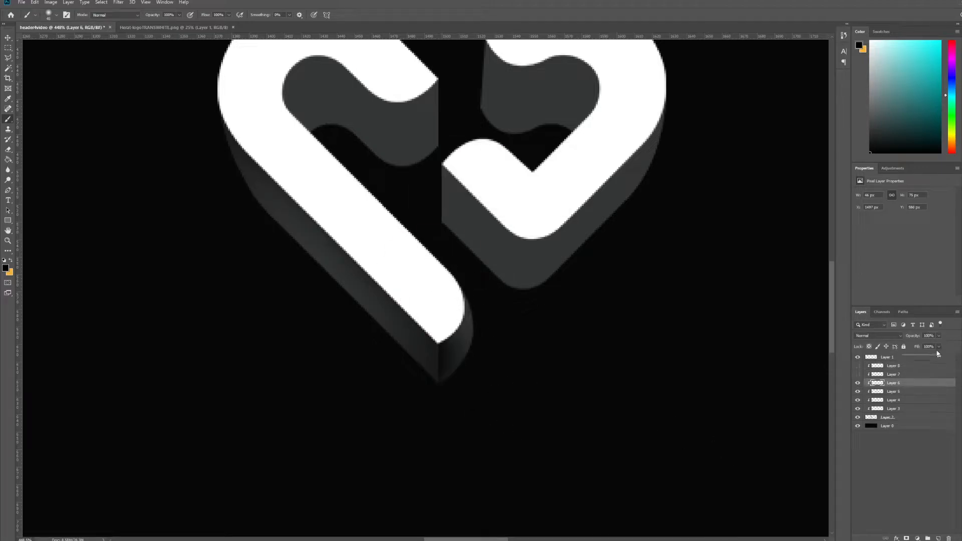
left_click_drag(939, 346, 916, 359)
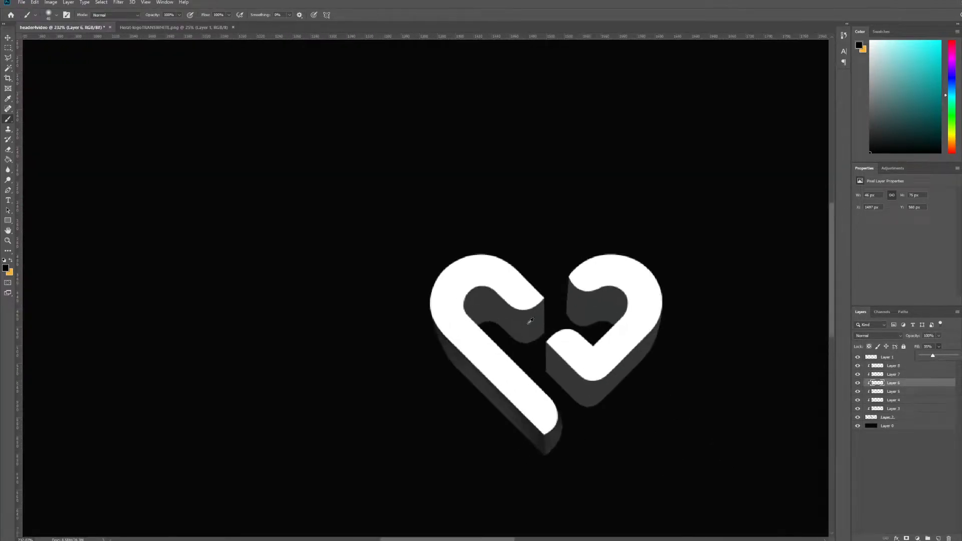
Brush soft black shadows at the curve and at the open end of the left half's inner face, each on its own clipped layer.
scroll(521, 320, "up", 1)
key("]")
key("]")
key("]")
left_click_drag(454, 240, 378, 314)
key("[")
key("[")
key("ctrl+shift+n")
key("Return")
key("ctrl+alt+g")
key("]")
left_click_drag(586, 288, 522, 388)
Add a new clipped layer and outline the right half's inner side face with the Polygonal Lasso.
left_click(897, 368)
key("ctrl+shift+n")
key("Return")
key("l")
left_click(567, 251)
left_click(566, 322)
left_click(645, 342)
left_click(670, 316)
Brush soft black shadows on both ends of the right half's inner face, deselect, and reduce Layer 11's fill to 69%.
left_click_drag(549, 272, 524, 272)
left_click_drag(533, 331, 637, 227)
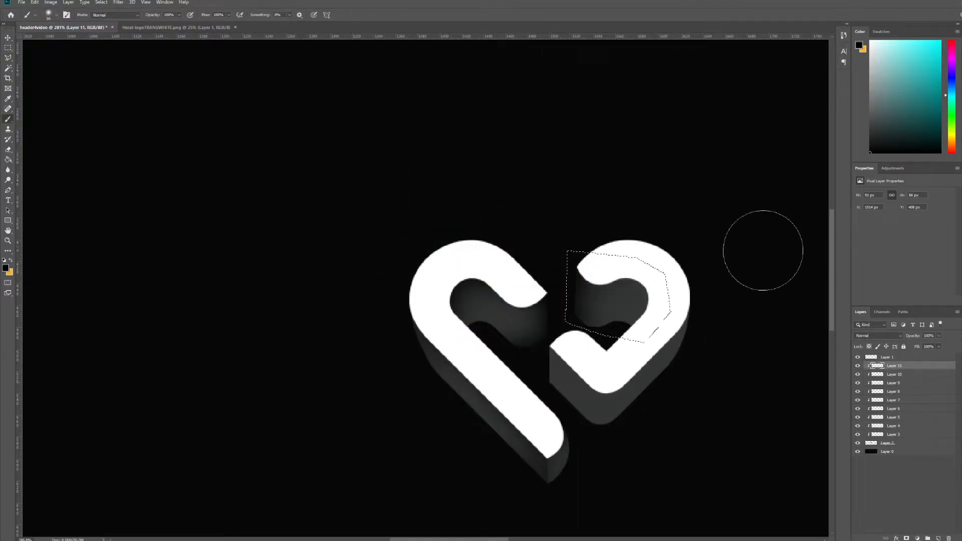
key("ctrl+d")
left_click(939, 347)
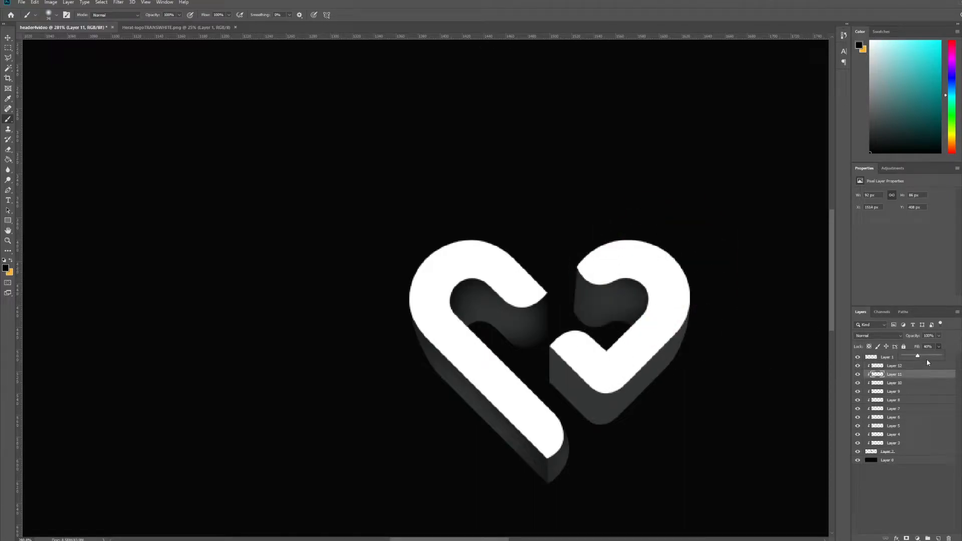
left_click(899, 376)
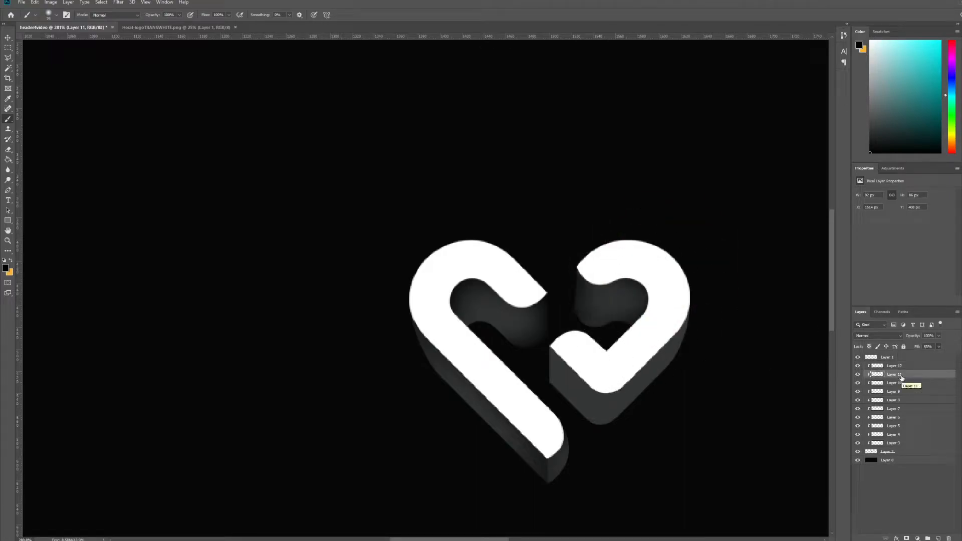
Add another clipped layer above Layer 12 and outline the right half's lower outer side face with the Polygonal Lasso.
left_click(897, 366)
key("ctrl+alt+shift+n")
key("ctrl+alt+g")
left_click(8, 58)
left_click(551, 340)
left_click(606, 371)
left_click(686, 295)
Brush a soft shadow on the short-arm end of the right half's lower outer face and reduce the layer's fill.
mouse_move(581, 332)
left_mouse_down()
mouse_move(589, 351)
mouse_move(578, 331)
left_mouse_up()
left_click(938, 347)
left_click(919, 355)
Add a clipped layer, brush a soft shadow along the right half's outer side, set its fill to 47%, and deselect.
key("ctrl+alt+shift+n")
key("ctrl+alt+g")
left_click_drag(692, 343, 708, 348)
left_click_drag(692, 343, 647, 399)
left_click(939, 347)
mouse_move(939, 356)
left_mouse_down()
mouse_move(912, 356)
mouse_move(922, 356)
left_mouse_up()
key("ctrl+d")
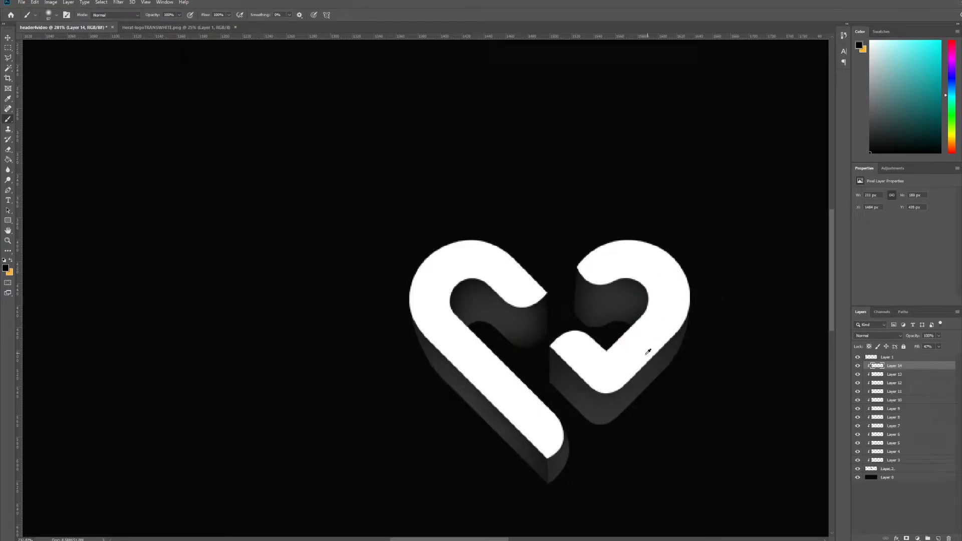
Add a new clipped layer above the shadow layers and set the foreground colour to white.
scroll(651, 350, "down", 5)
left_click_drag(648, 353, 612, 353)
scroll(633, 354, "up", 2)
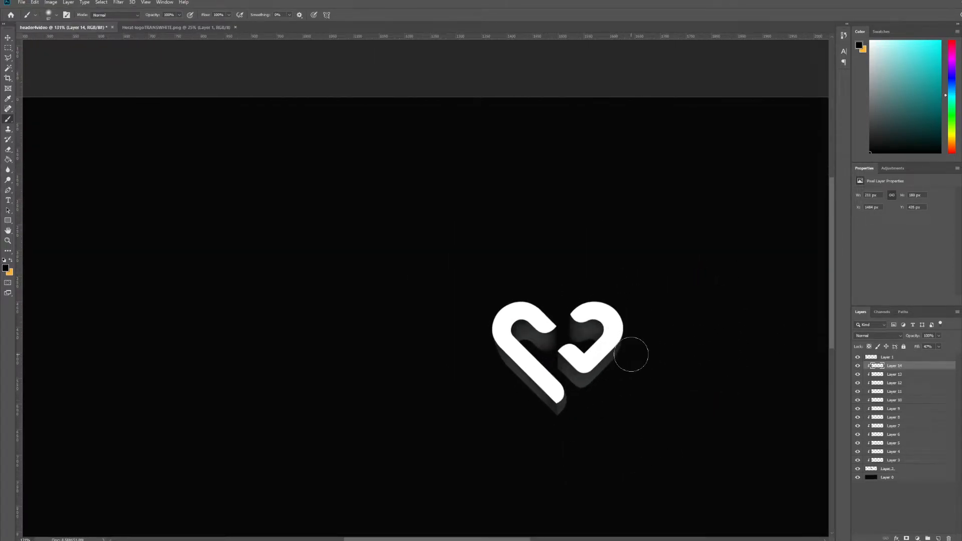
key("ctrl+shift+n")
key("Return")
left_click(5, 269)
left_click_drag(489, 425, 446, 382)
left_click(649, 404)
Dab a soft white highlight midway along the left half's outer side face, undoing and repeating it with adjusted brush sizes.
scroll(538, 392, "up", 4)
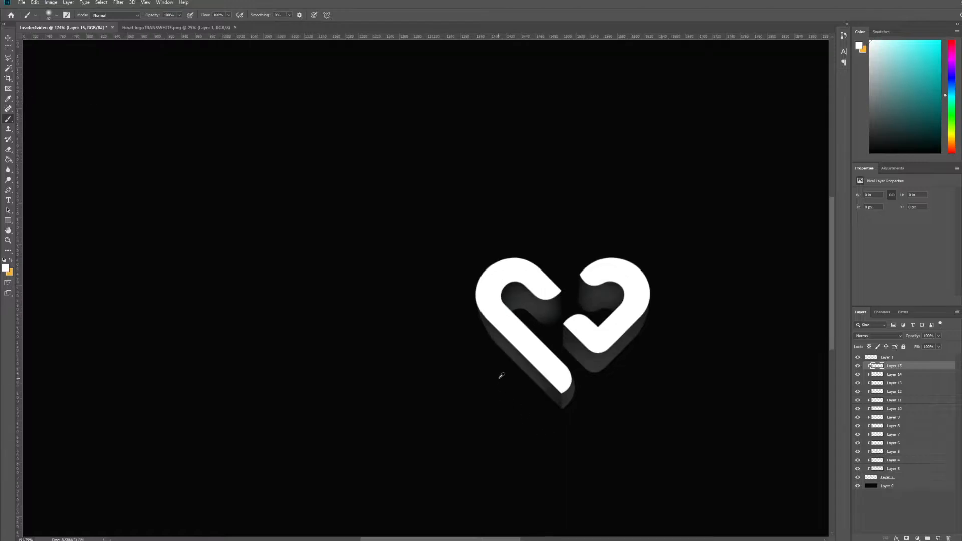
scroll(500, 377, "up", 2)
left_click(520, 350)
key("ctrl+z")
right_click(522, 342, "alt")
left_click(522, 346)
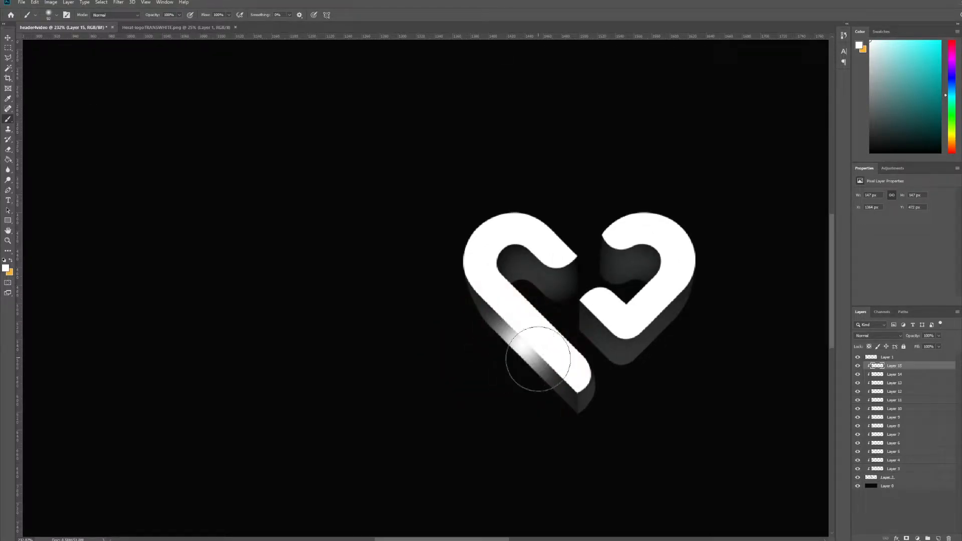
key("ctrl+z")
right_click(513, 347, "alt")
left_click(514, 344)
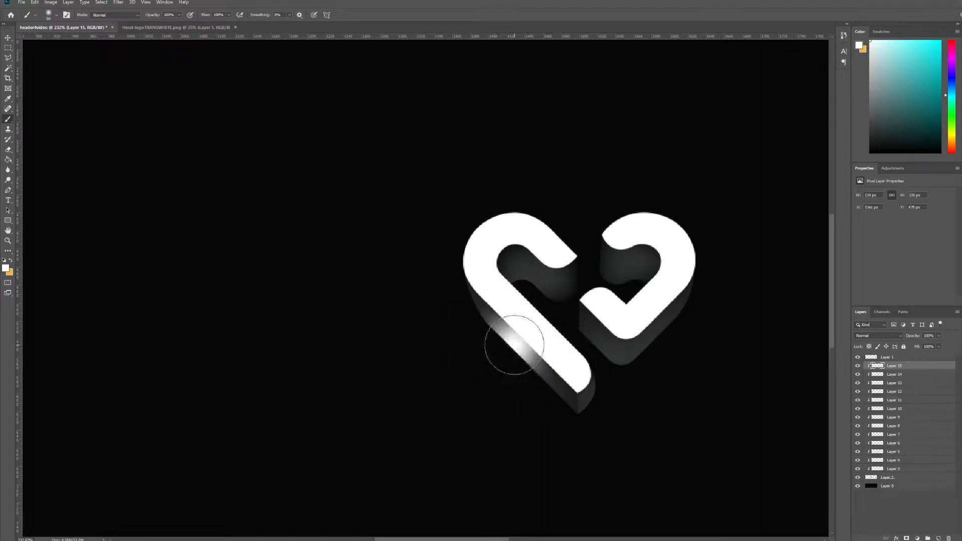
key("ctrl+z")
left_click(517, 348)
Set the highlight layer's blend mode to Overlay and its fill to 63%.
left_click(875, 336)
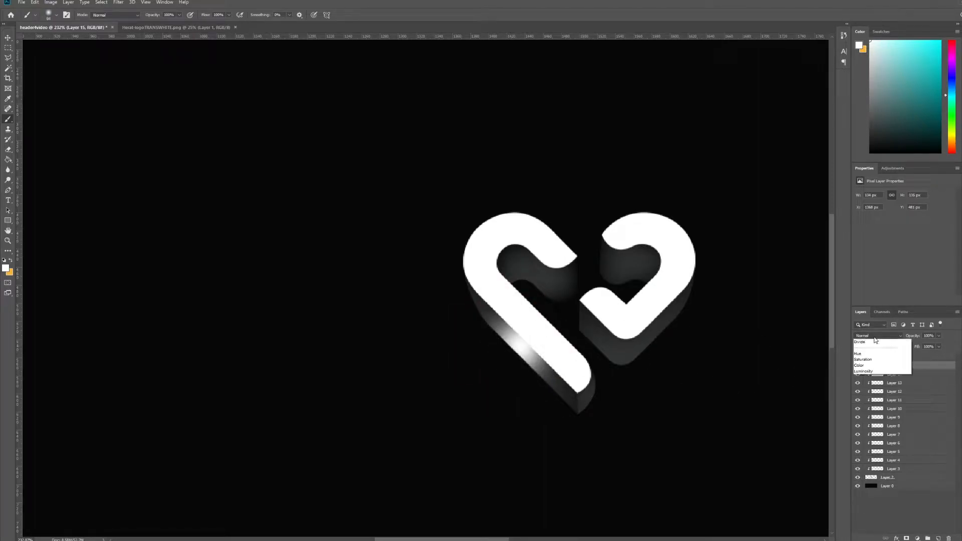
left_click(892, 431)
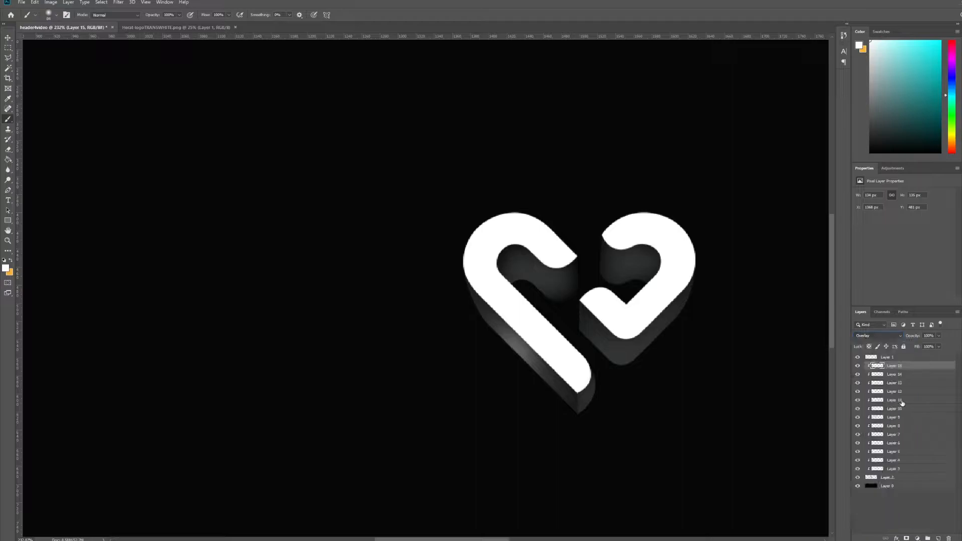
left_click_drag(918, 358, 923, 359)
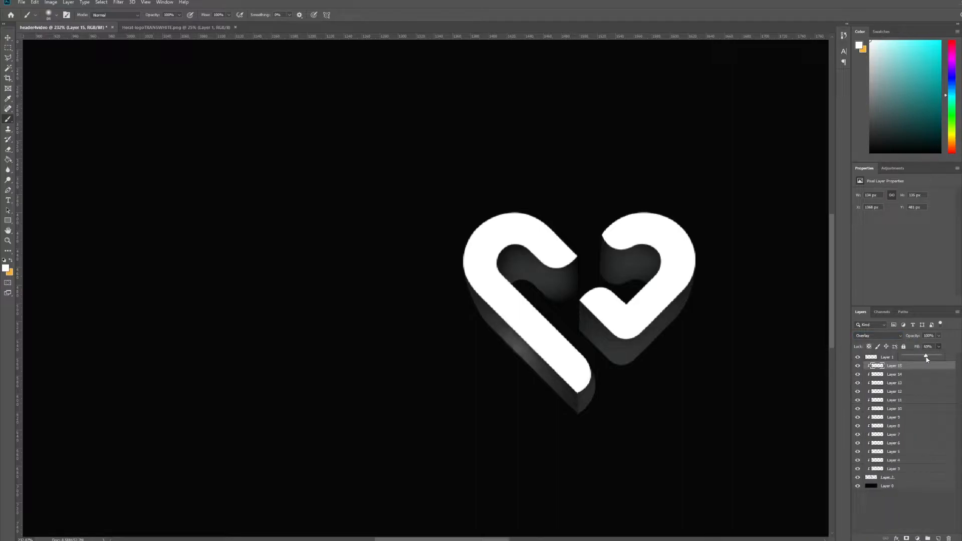
Dab a smaller soft white highlight in the middle of the left half's inner side face, redoing the first attempt.
scroll(531, 273, "up", 2)
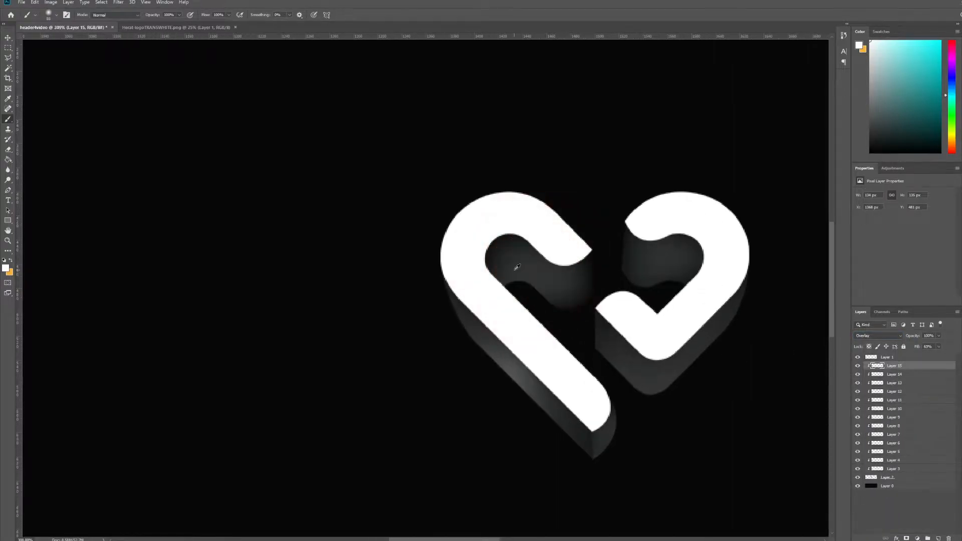
left_click(535, 269)
key("ctrl+z")
key("[")
left_click(538, 271)
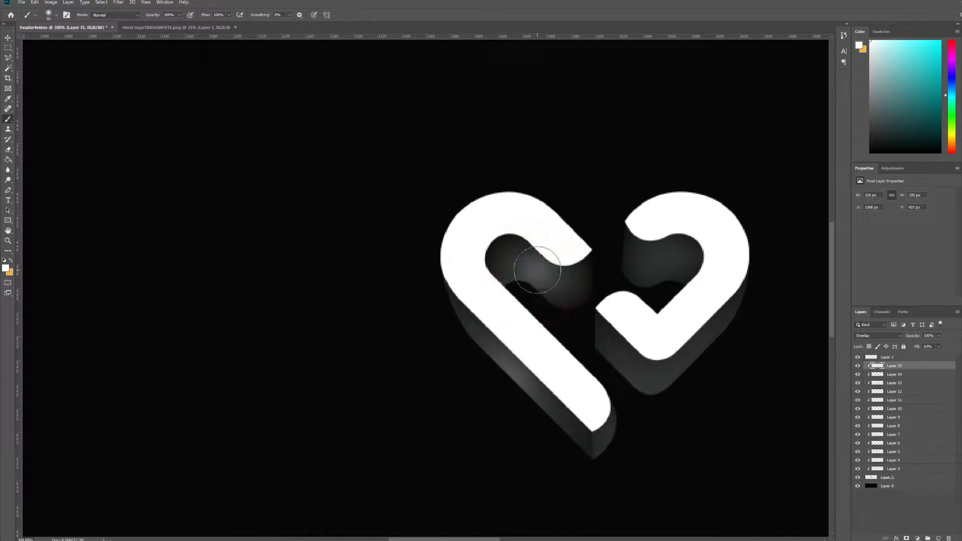
Resize the brush and dab a soft white highlight on the right half's bottom corner side face.
left_click_drag(666, 264, 677, 264, "alt")
left_click_drag(645, 357, 664, 349, "alt")
left_click(651, 374)
Shrink the brush and dab a soft white highlight on the right half's inner side face, redoing the first attempt.
key("[")
key("[")
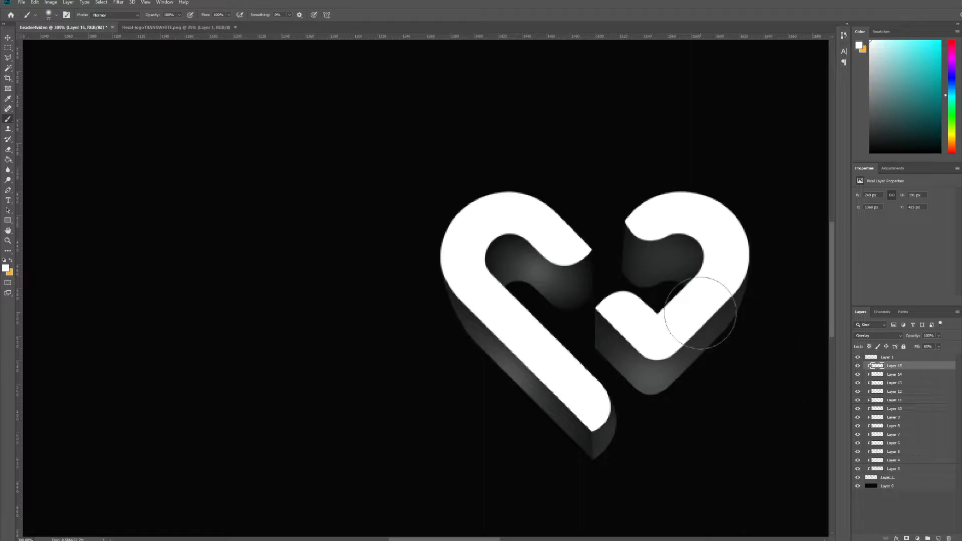
left_click(670, 259)
key("ctrl+z")
left_click(664, 258)
Toggle the white logo layer's visibility off and on to check it, and add a new layer clipped to it.
scroll(756, 323, "down", 6)
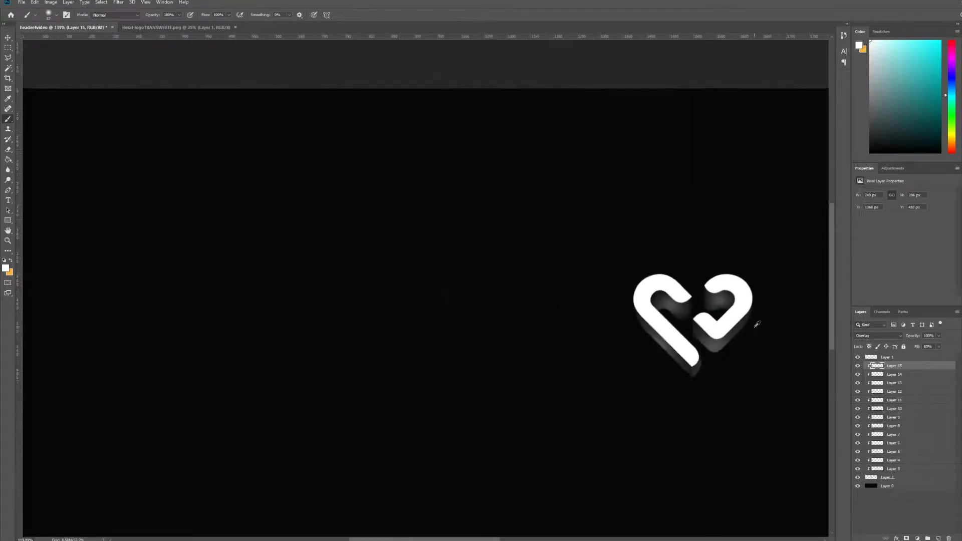
scroll(777, 331, "up", 4)
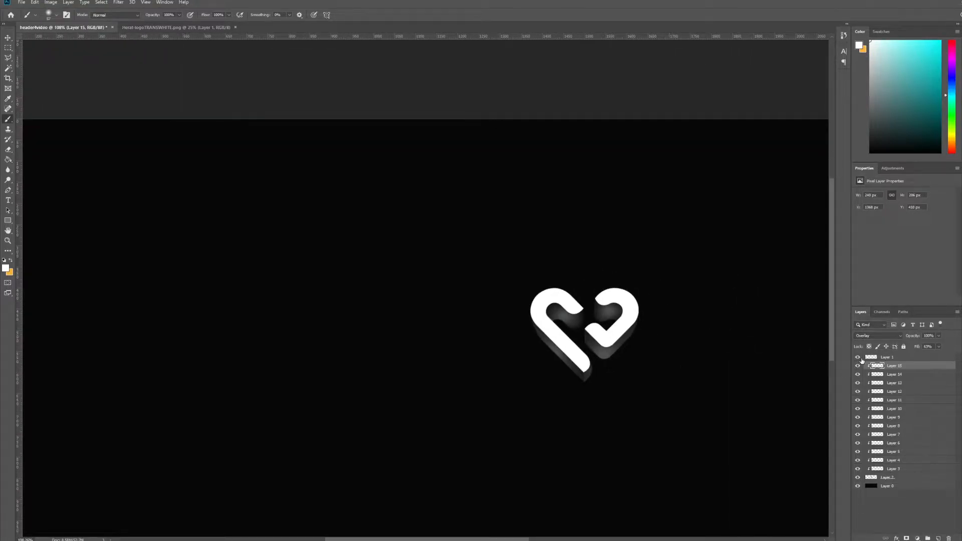
left_click(857, 357)
left_click(857, 358)
left_click(857, 357)
left_click(858, 357)
left_click(896, 359)
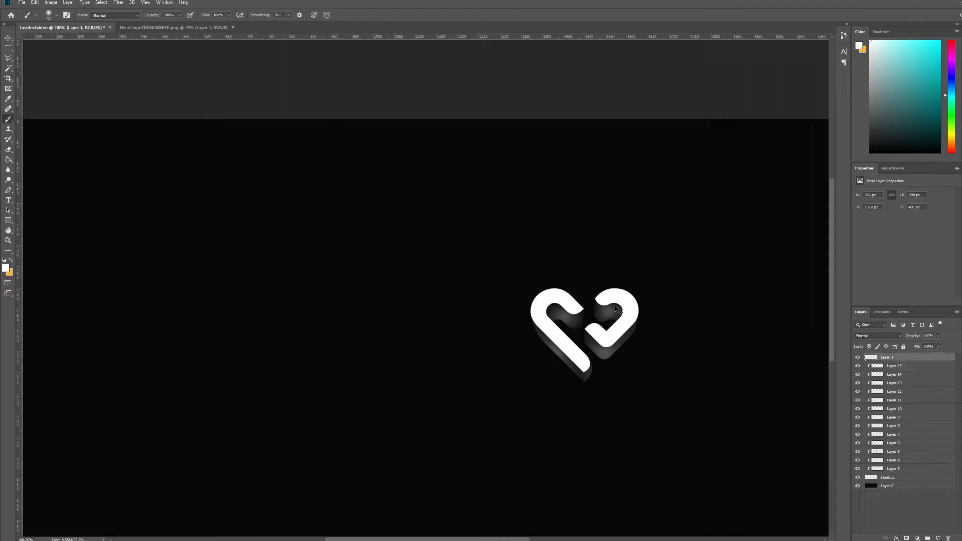
scroll(617, 309, "right", 2)
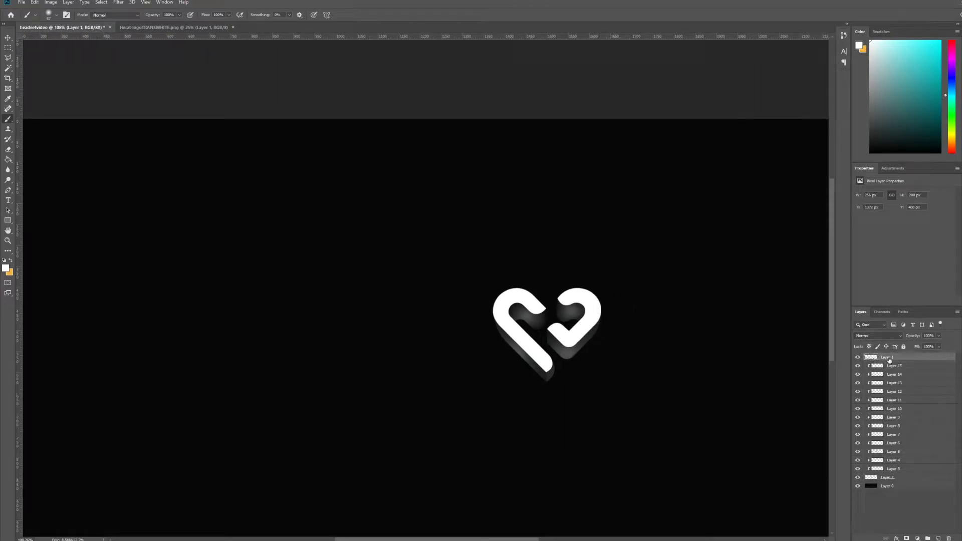
key("ctrl+shift+n")
key("Return")
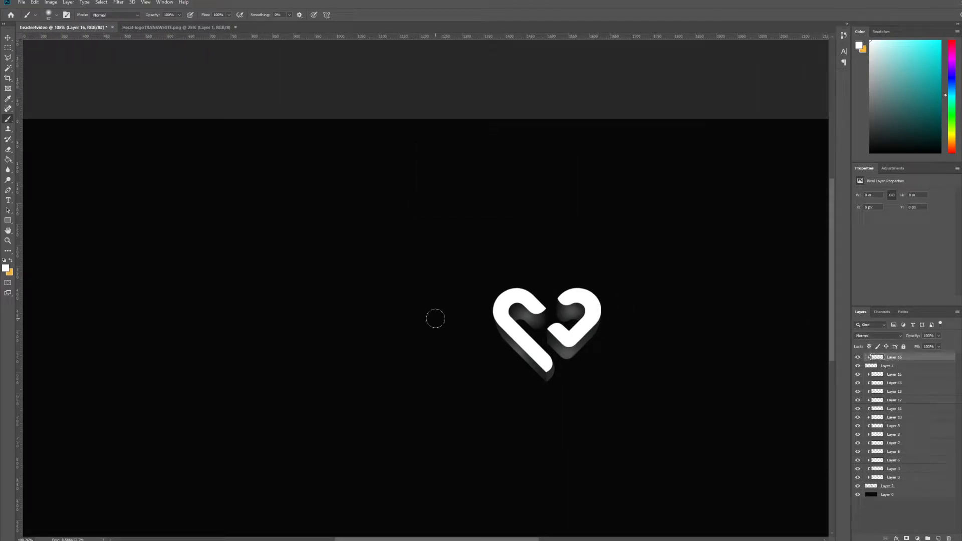
Set the foreground colour to black for shading the white logo face.
key("x")
key("x")
left_click(6, 268)
left_click_drag(517, 462, 433, 527)
left_click(643, 402)
Enlarge the soft brush and paint a black fade across the top of the white logo face.
left_click_drag(500, 276, 544, 263)
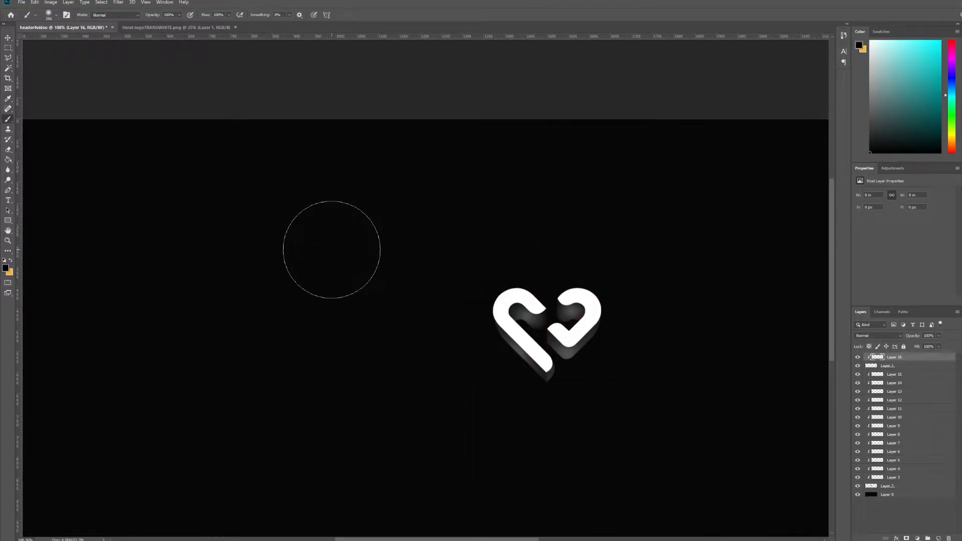
scroll(456, 263, "right", 5)
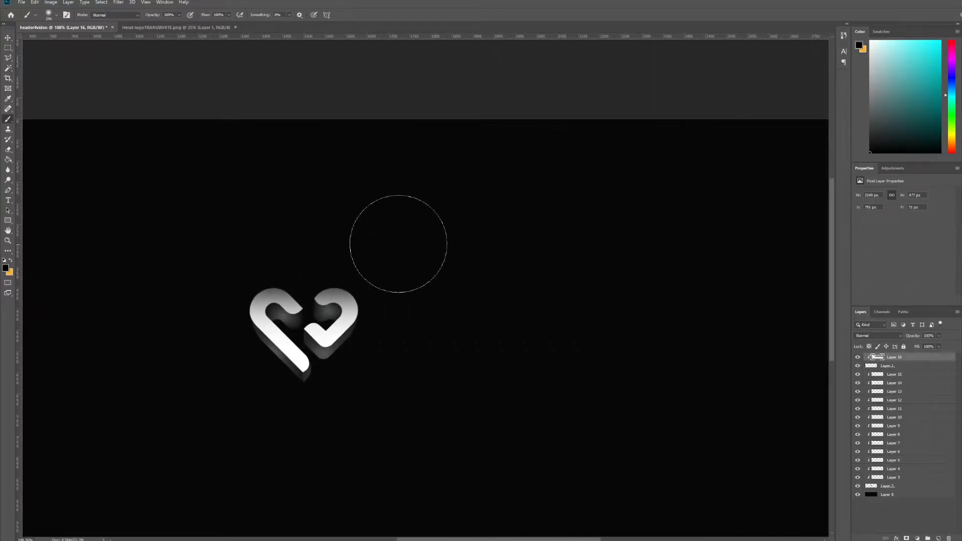
scroll(275, 244, "down", 2)
scroll(275, 244, "left", 1)
scroll(296, 236, "up", 2)
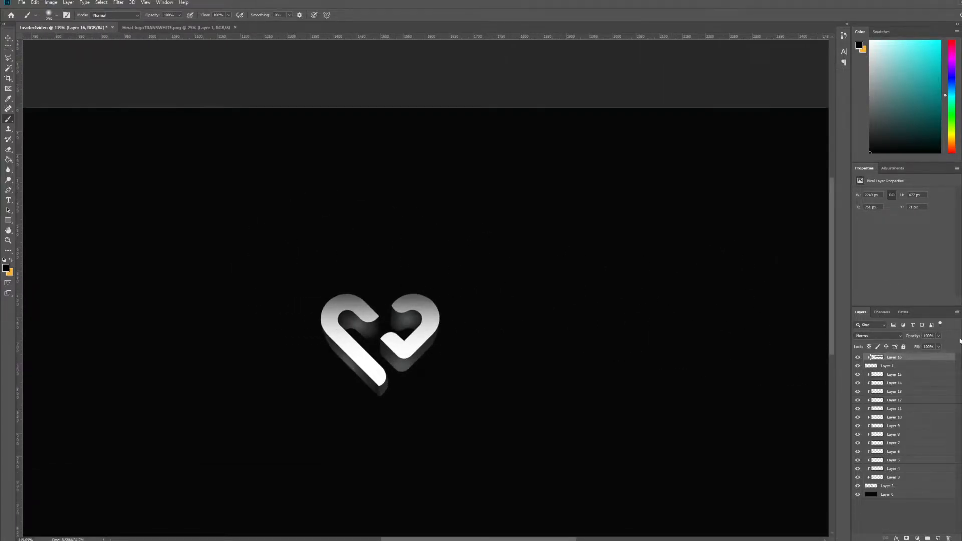
Reduce the black fade layer's fill to 40%, and add a white (ffffff) inner shadow at 100% opacity to the white logo layer.
left_click_drag(903, 357, 919, 356)
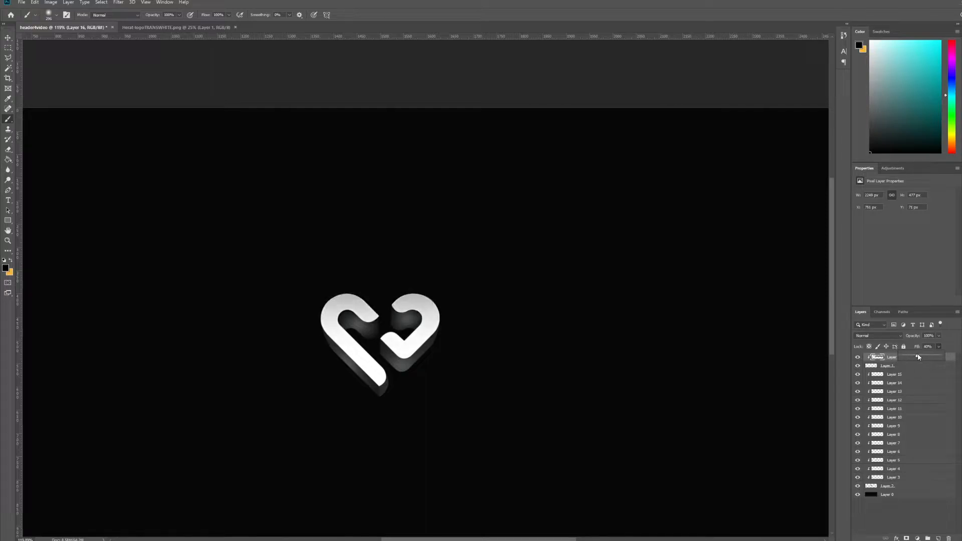
left_click(909, 367)
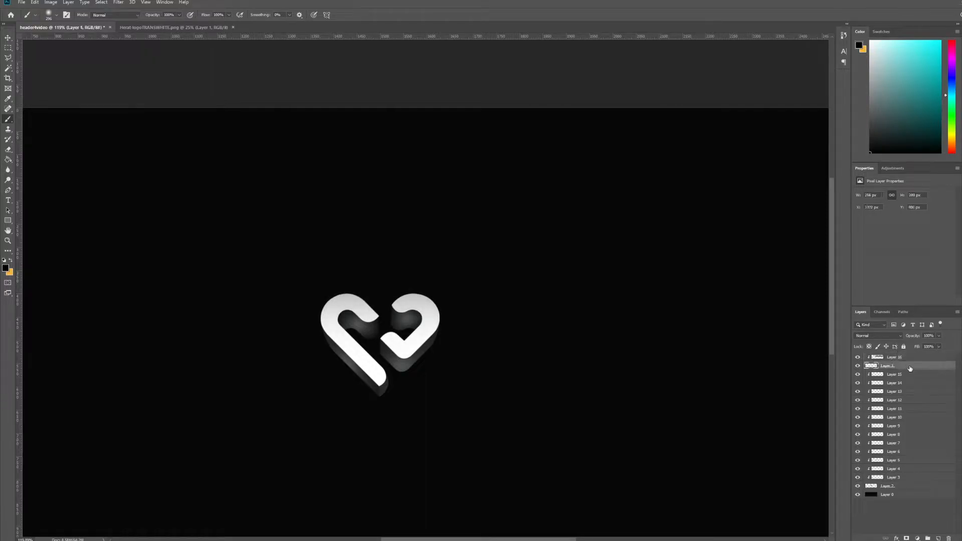
double_click(910, 368)
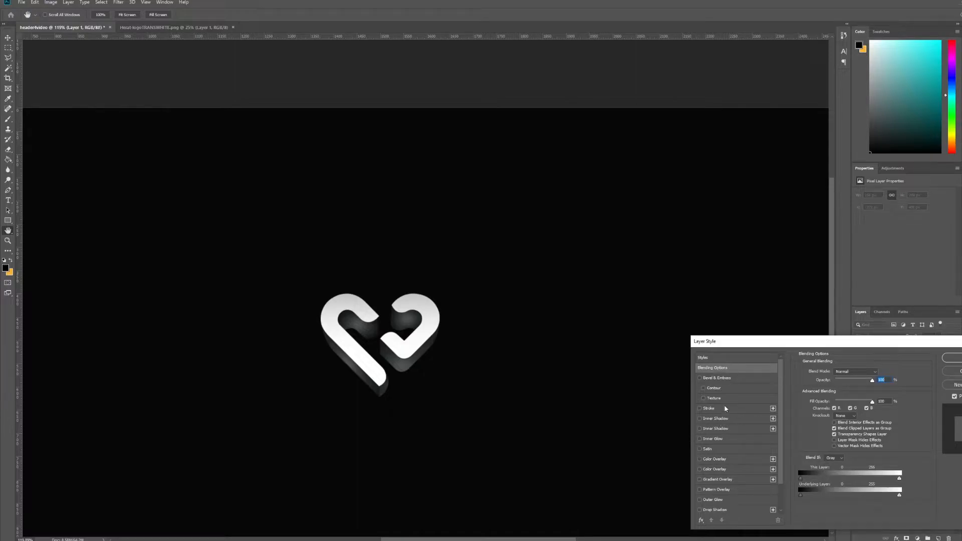
left_click(718, 419)
left_click_drag(837, 382, 916, 386)
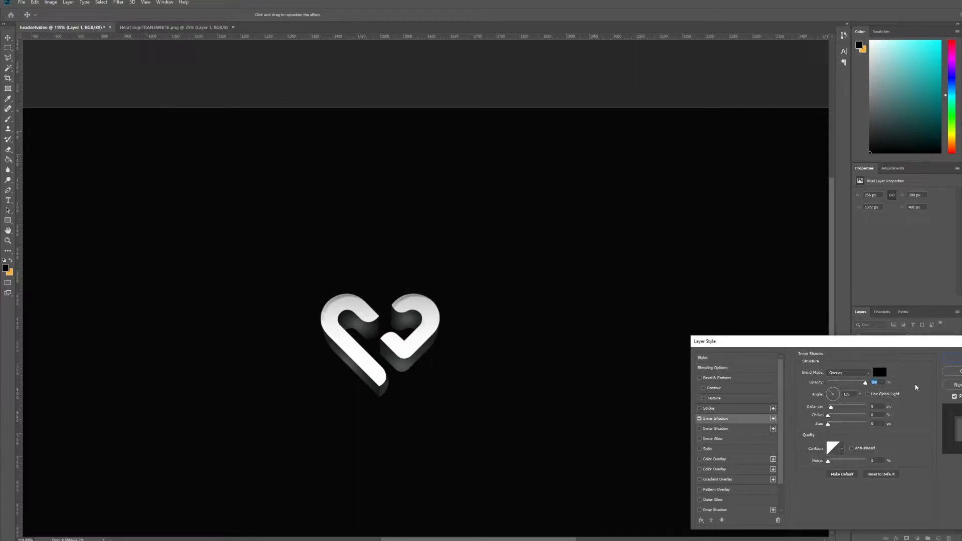
left_click(879, 374)
type("ffffff")
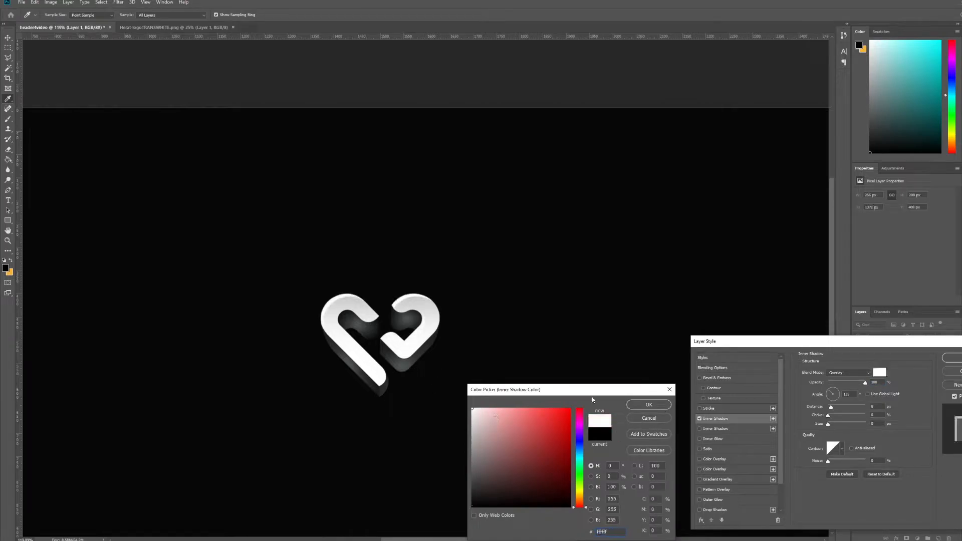
left_click(667, 404)
Set the logo's inner shadow to Normal blend mode with a 90° angle and a very short distance, and apply it.
left_click(847, 373)
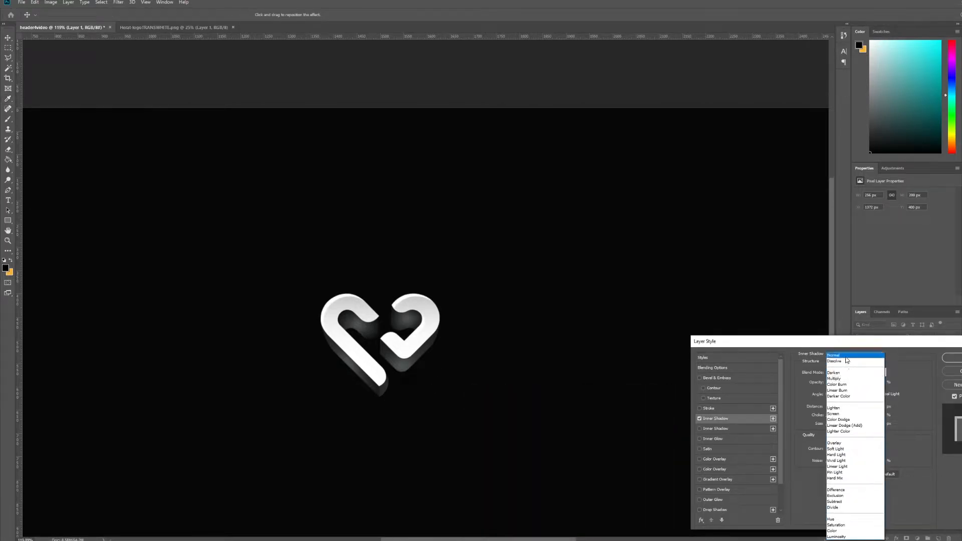
left_click(838, 361)
left_click_drag(831, 408, 830, 409)
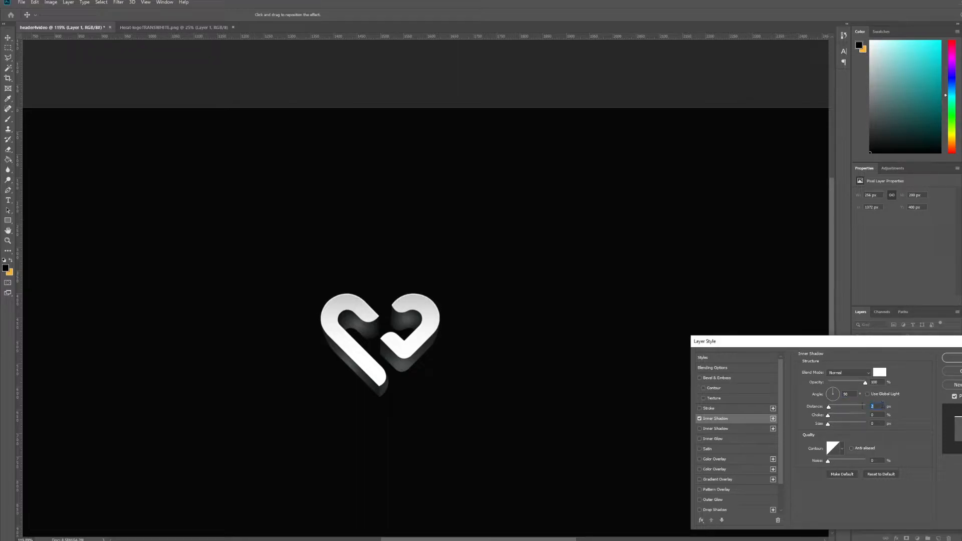
key("Return")
Lower the fill of the black fade layer clipped to the logo to 14%.
left_click(899, 358)
left_click(939, 347)
left_click(920, 356)
left_click_drag(924, 358, 926, 360)
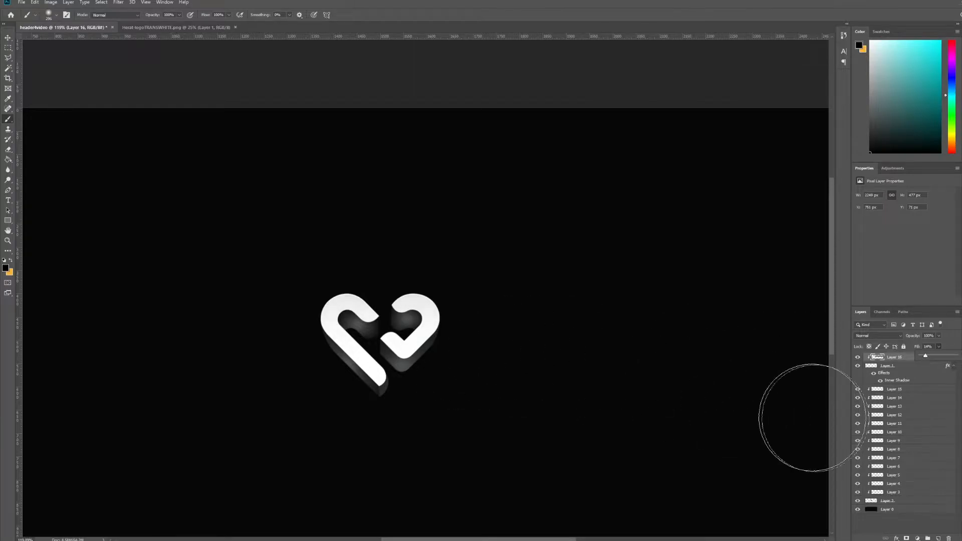
Add a new layer above the black fade layer, clipped to the white logo.
left_click(901, 359)
key("ctrl+shift+n")
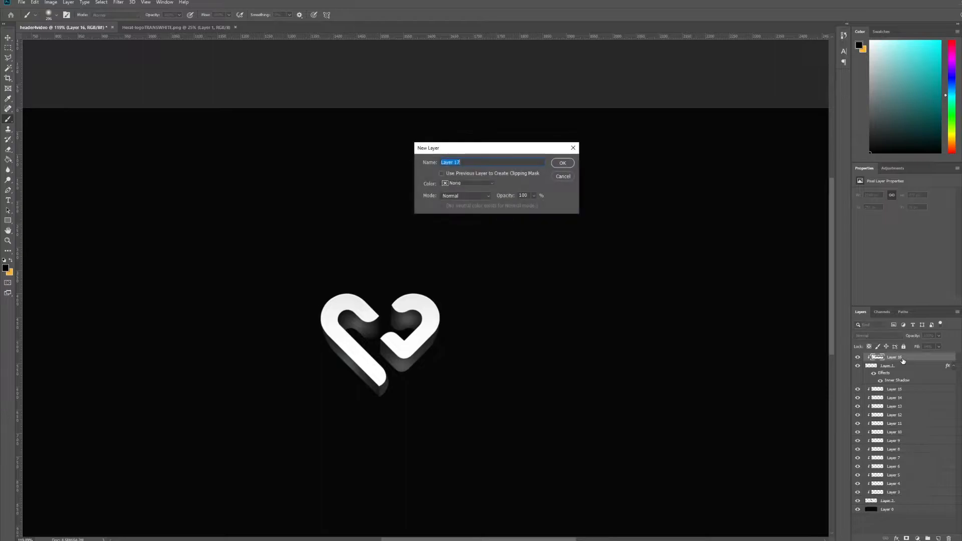
key("Return")
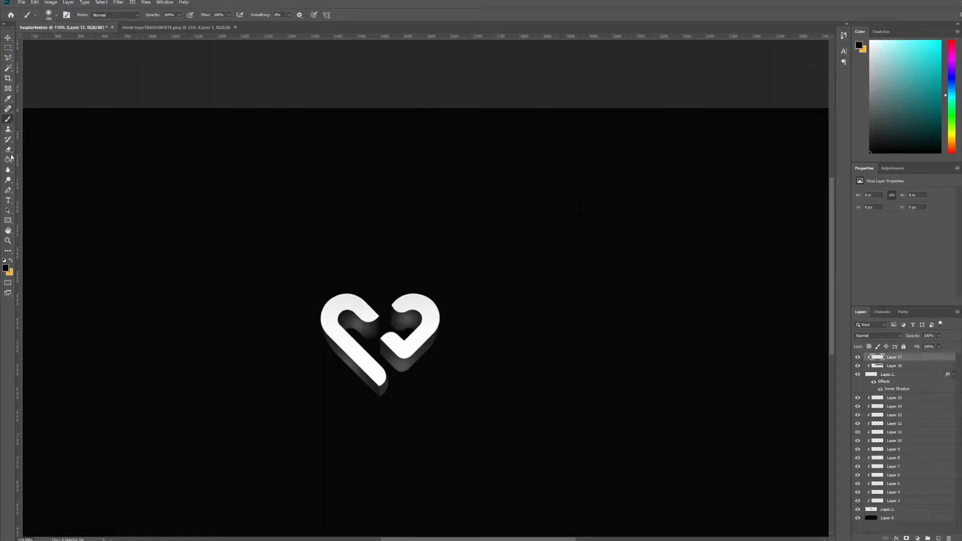
Draw a closed Pen path with an arched upper edge across the logo's lower half and convert it to a selection.
left_click(8, 191)
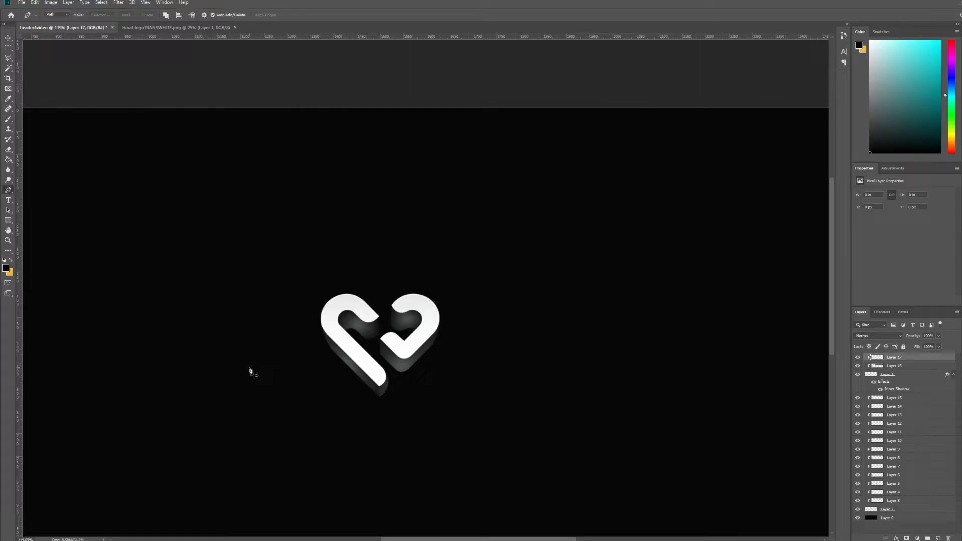
left_click(519, 360, "shift")
left_click_drag(521, 364, 653, 386)
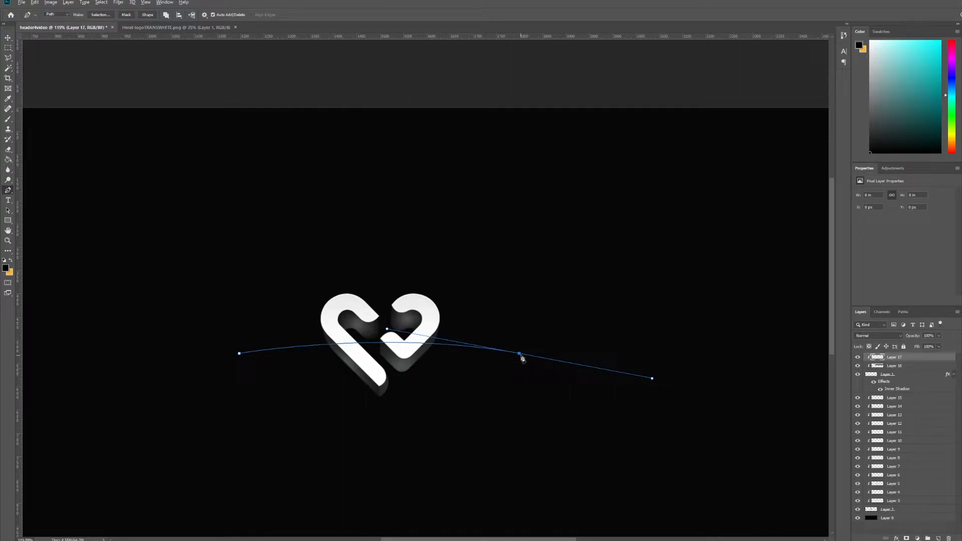
left_click(520, 412)
left_click(236, 412)
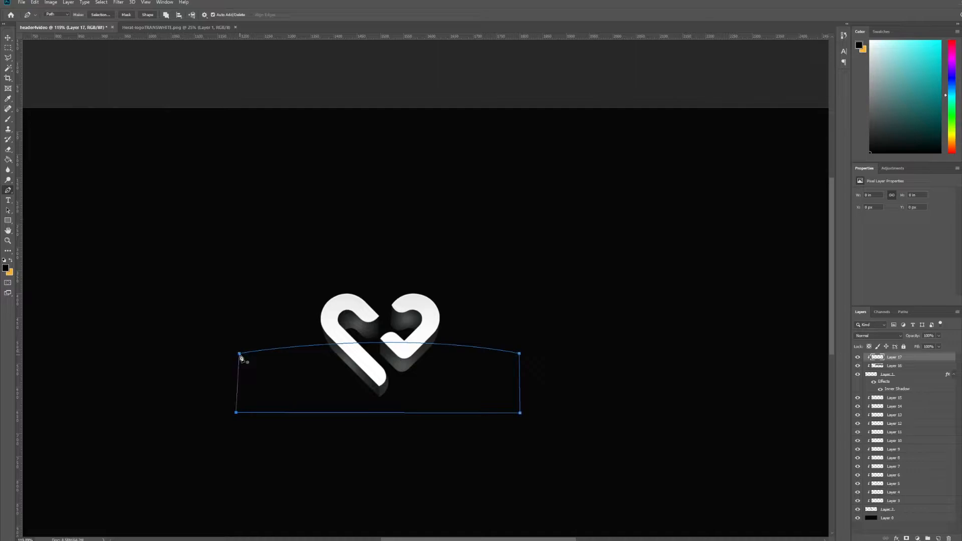
right_click(356, 376)
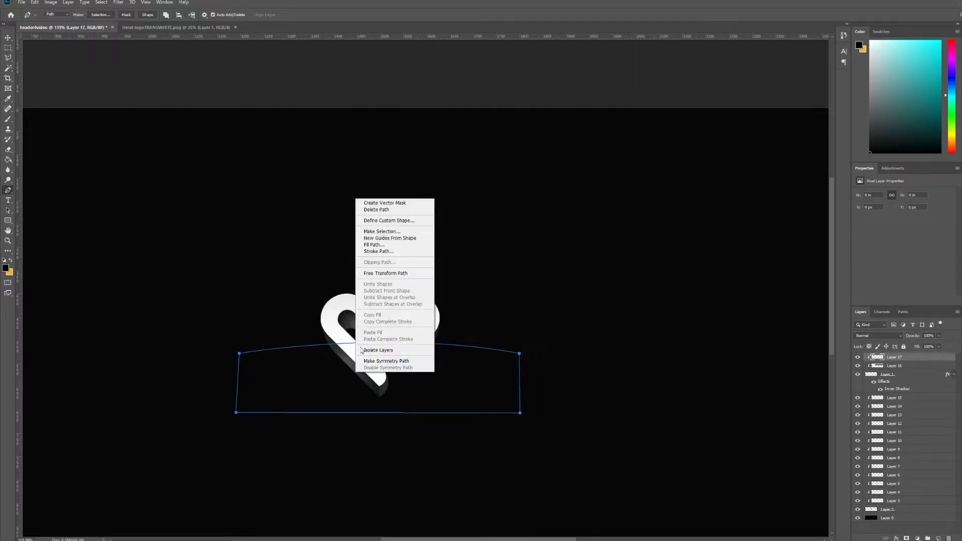
left_click(382, 232)
left_click(538, 154)
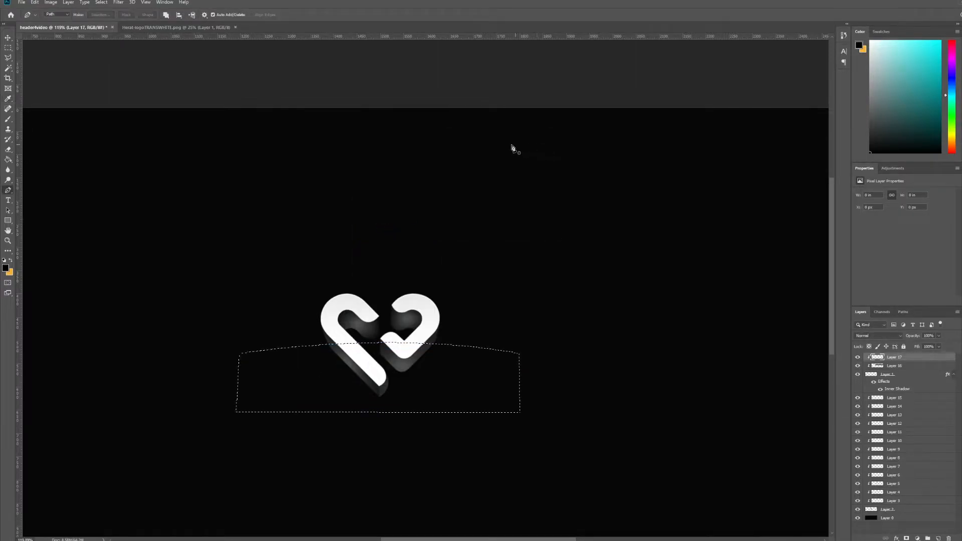
Sample the light grey (e7e7e7) from the logo's upper edge, fill the selection with it and deselect.
left_click(6, 271)
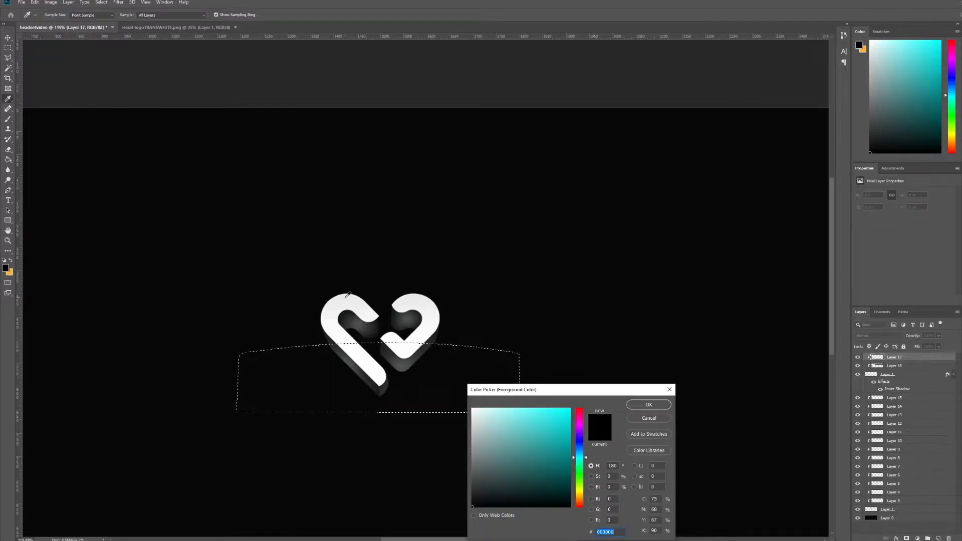
left_click(347, 295)
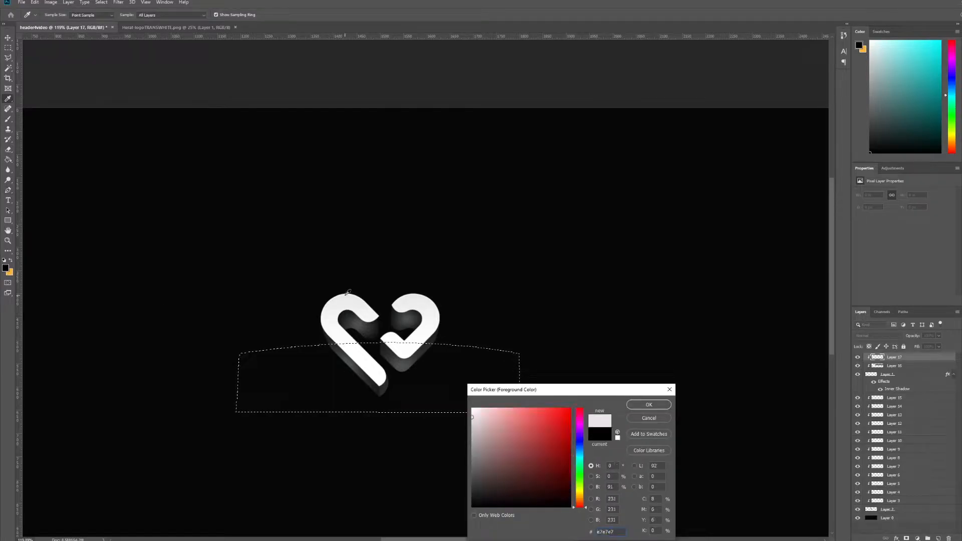
left_click(647, 404)
key("p")
key("alt+BackSpace")
key("ctrl+d")
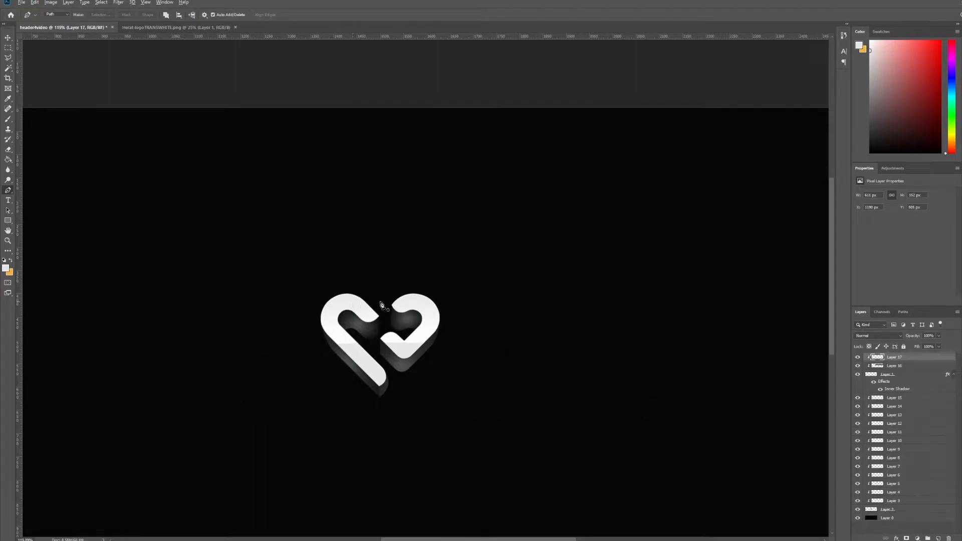
Apply a colour overlay in a pale blue-grey, about d5dfe0, to the layer covering the logo's lower half.
double_click(917, 357)
left_click(714, 459)
left_click(880, 372)
left_click_drag(474, 415, 466, 437)
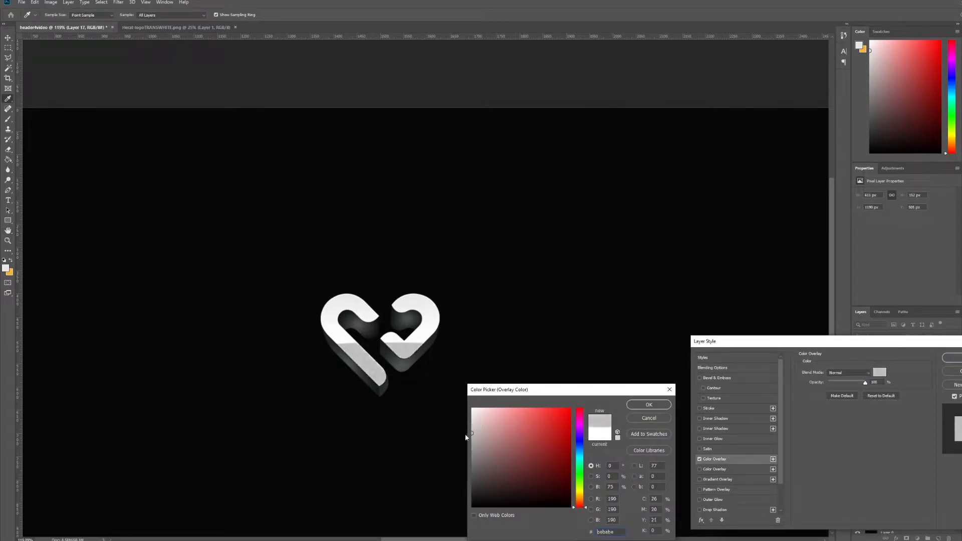
left_click(580, 457)
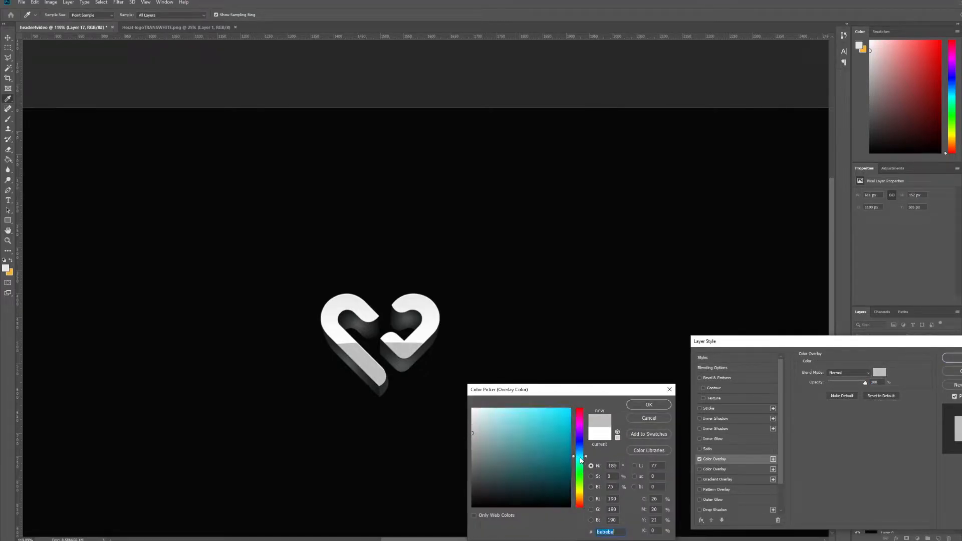
left_click_drag(583, 457, 584, 456)
left_click(478, 420)
left_click_drag(478, 420, 476, 417)
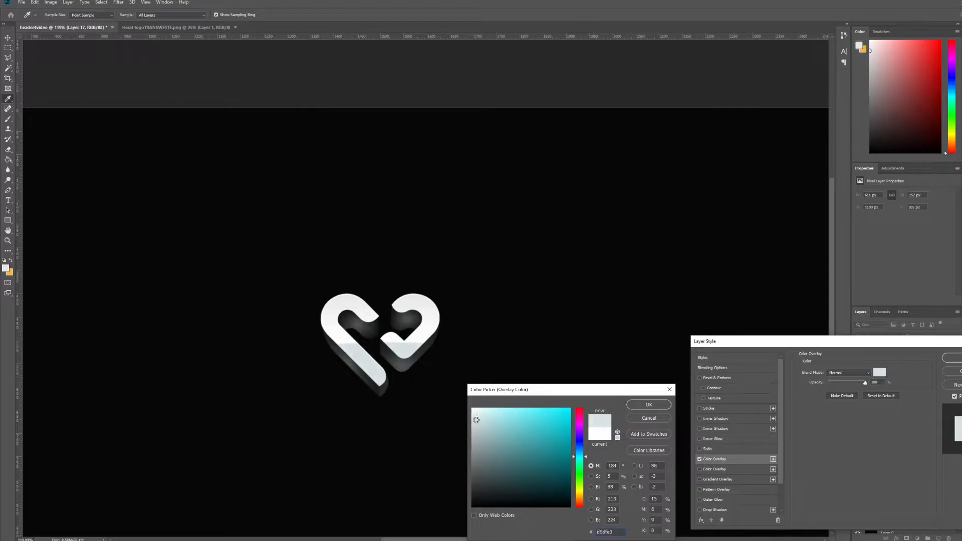
left_click(645, 407)
left_click(954, 358)
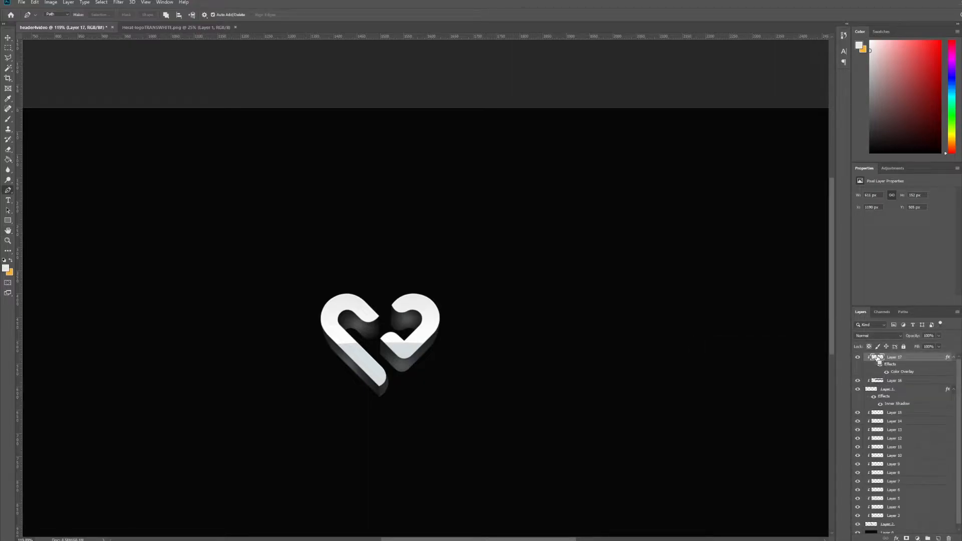
Load the lower-half shape as a selection and add a new layer above it, clipped to the logo.
key("ctrl+Return")
key("ctrl+shift+n")
key("Return")
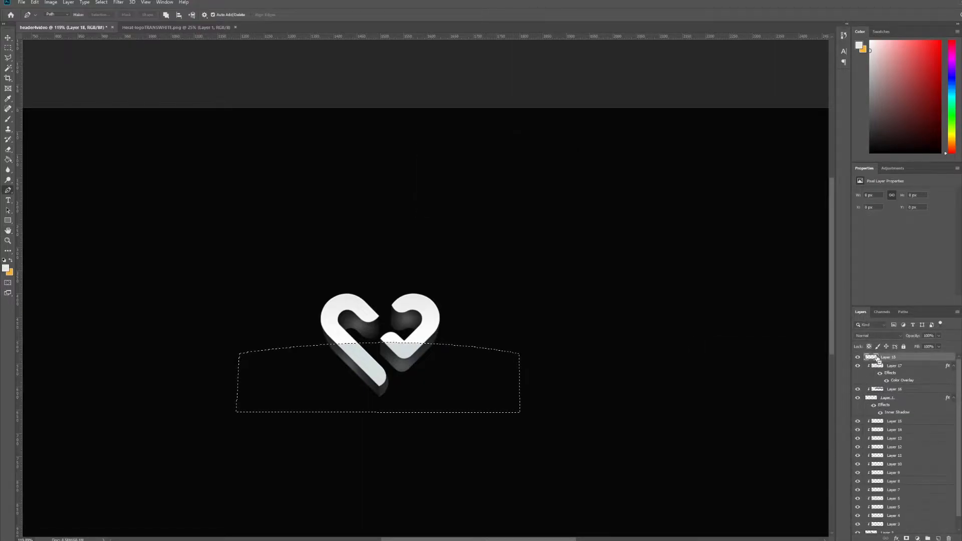
right_click(882, 366)
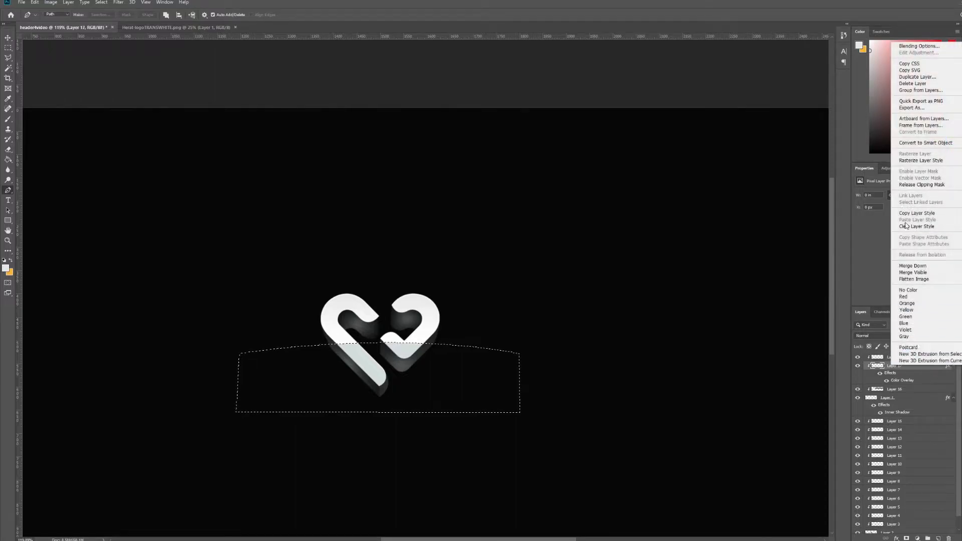
left_click(878, 358)
Set the foreground colour to black, brush a soft shadow along the lower-half shape's arched upper edge and deselect.
left_click(6, 268)
left_click_drag(476, 498, 447, 511)
left_click(648, 404)
left_click(8, 120)
left_click_drag(226, 291, 482, 299)
key("ctrl+d")
Set the new shadow layer's blend mode to Overlay and toggle its visibility to check the effect.
left_click(878, 336)
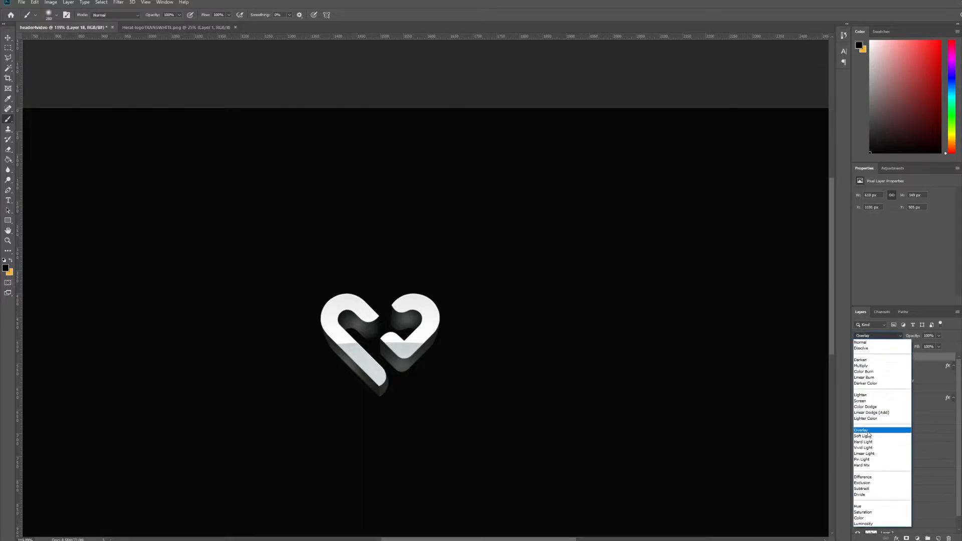
left_click(868, 434)
left_click(859, 356)
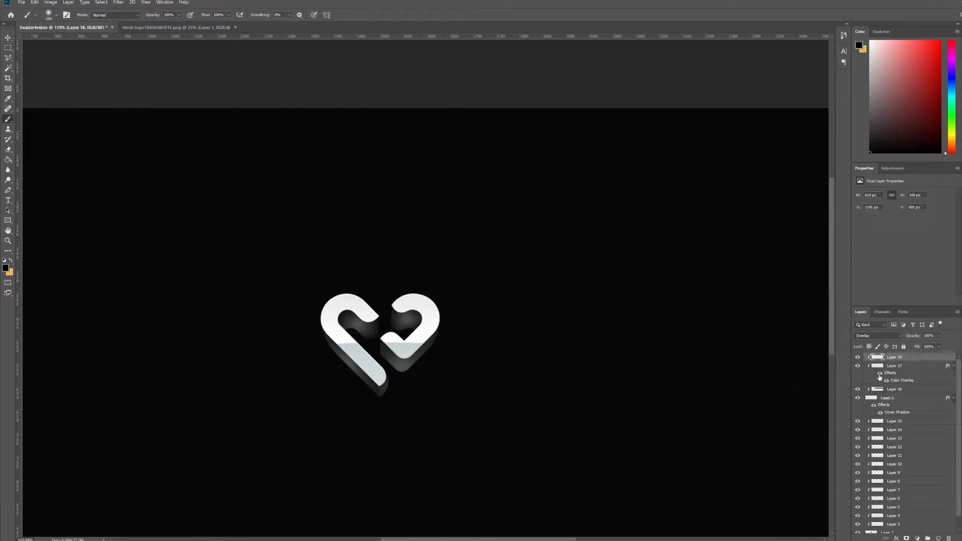
Reload the lower-half selection, brush a softer black shadow along its upper edge on a new clipped layer, and deselect.
left_click(876, 366, "ctrl")
key("ctrl+shift+n")
key("Return")
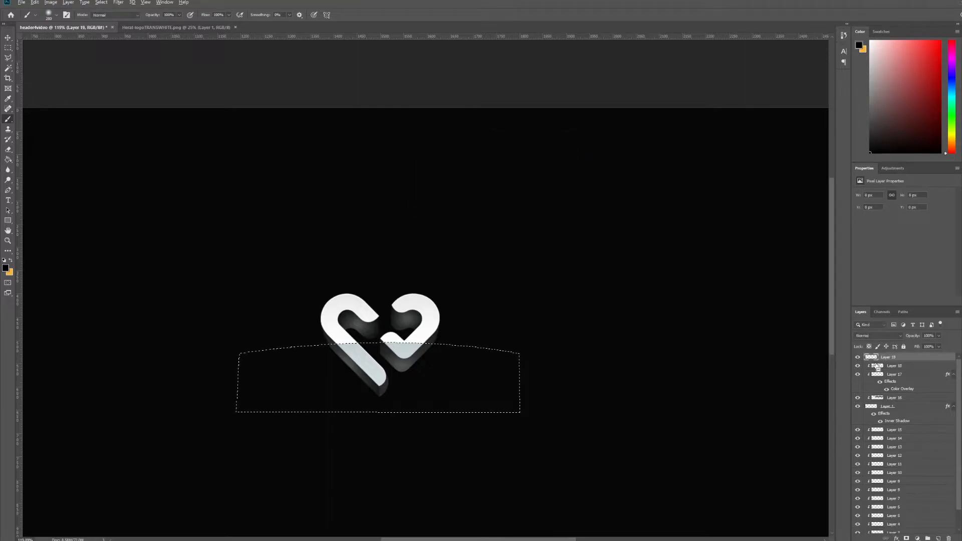
left_click_drag(316, 275, 271, 267)
left_click_drag(267, 319, 389, 309)
key("ctrl+d")
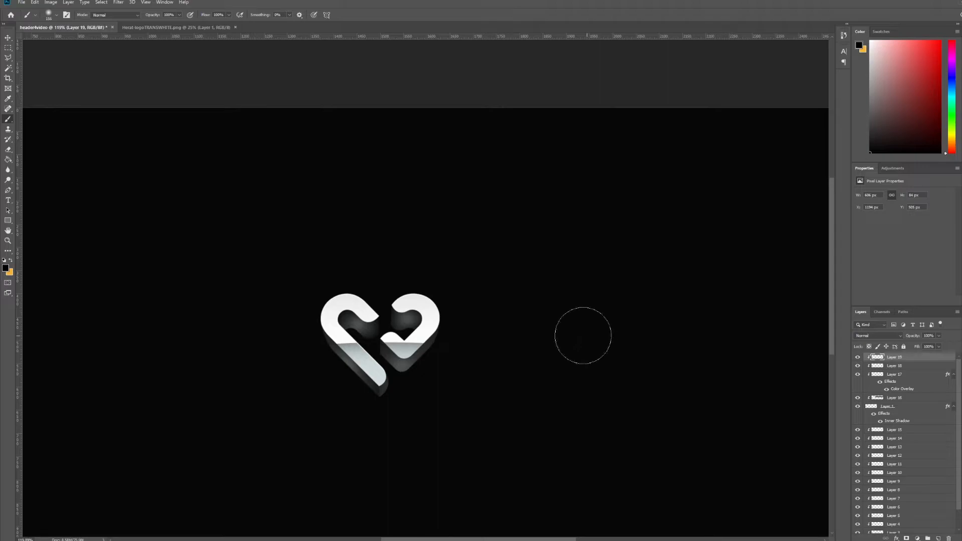
Give the upper fade layer a colour overlay in the grey (929d9d) sampled from the shadow edge across the logo.
key("v")
left_click(783, 387)
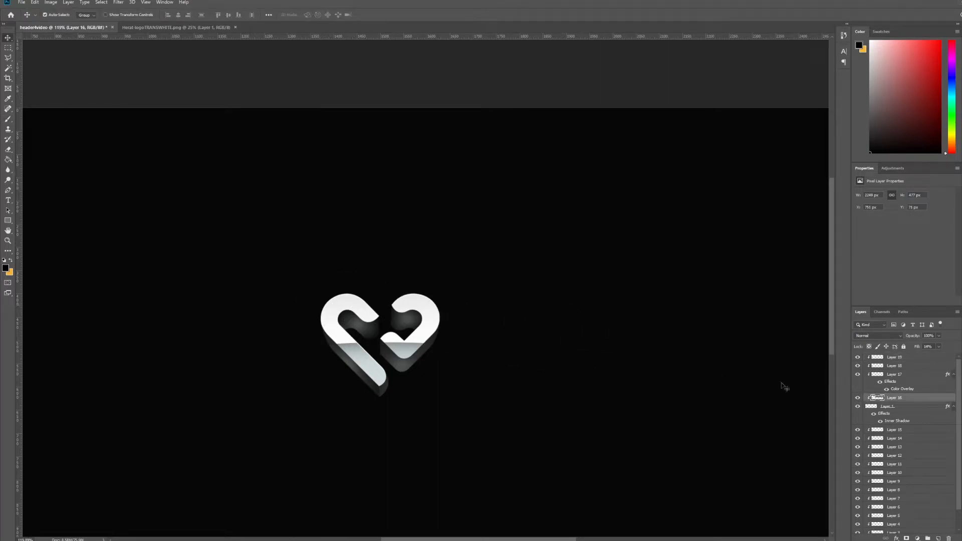
double_click(930, 398)
left_click(731, 460)
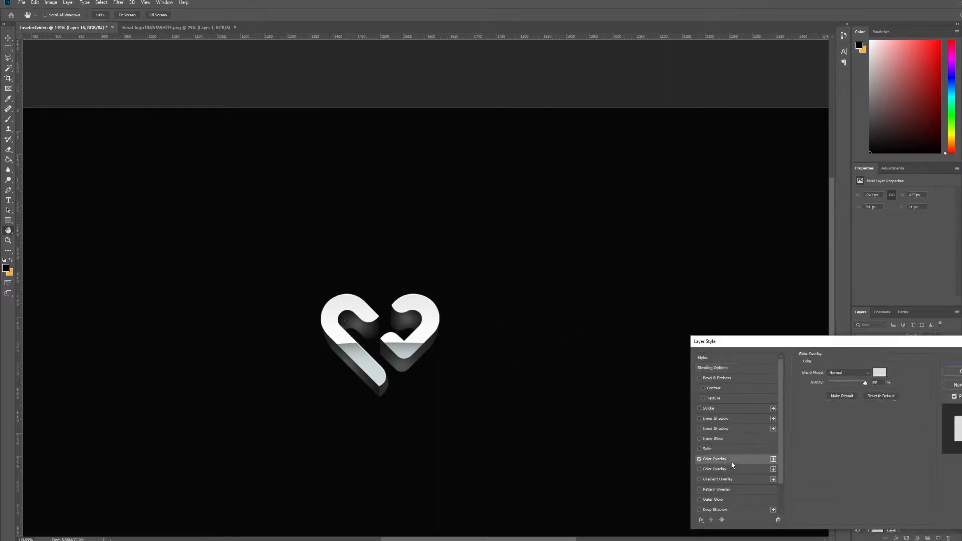
left_click(880, 373)
left_click(351, 345)
left_click(351, 344)
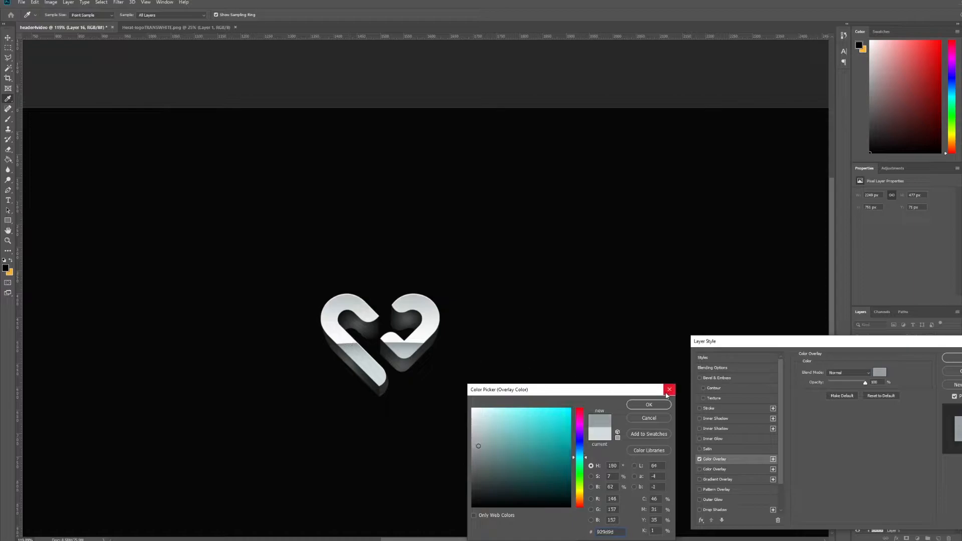
left_click(649, 404)
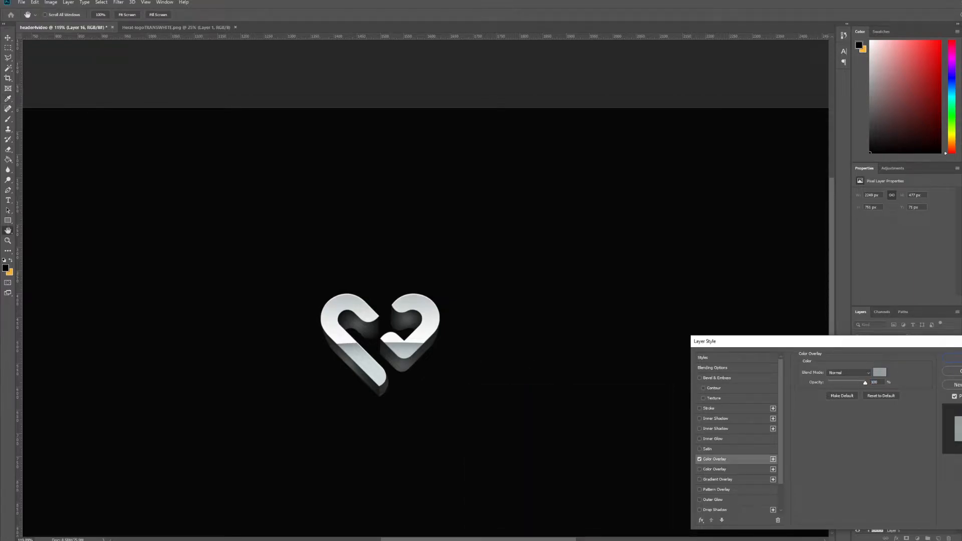
key("Return")
Rasterize the upper fade layer's layer style and select the topmost shadow layer.
right_click(892, 398)
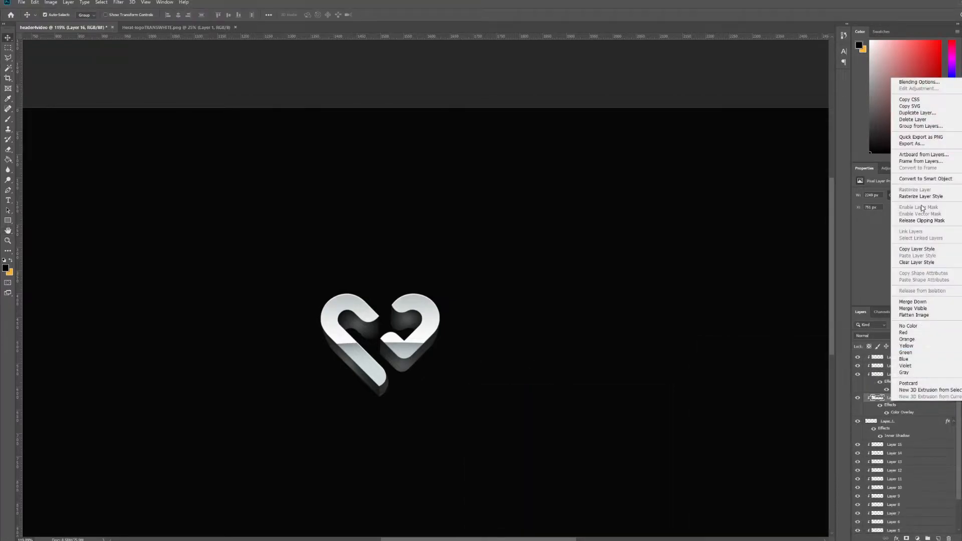
left_click(931, 196)
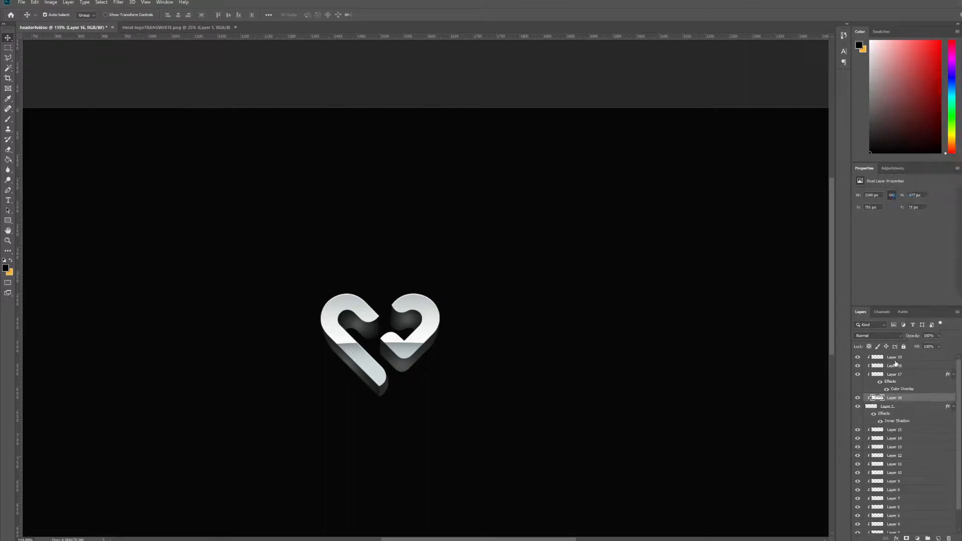
left_click(890, 358)
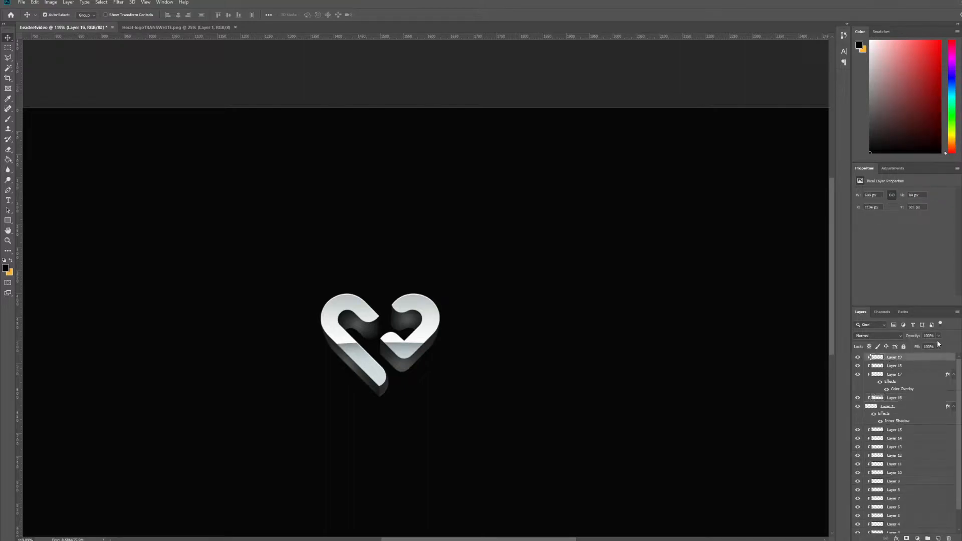
Lower the topmost shadow layer's fill to 34% and reduce the fill of the shadow layer directly beneath it.
left_click_drag(920, 358, 917, 358)
left_click(911, 365)
left_click(938, 346)
left_click_drag(927, 355, 924, 356)
Rasterize the layer style of the fade layer that has the colour overlay and set its fill to 78%.
left_click(909, 375)
left_click(938, 347)
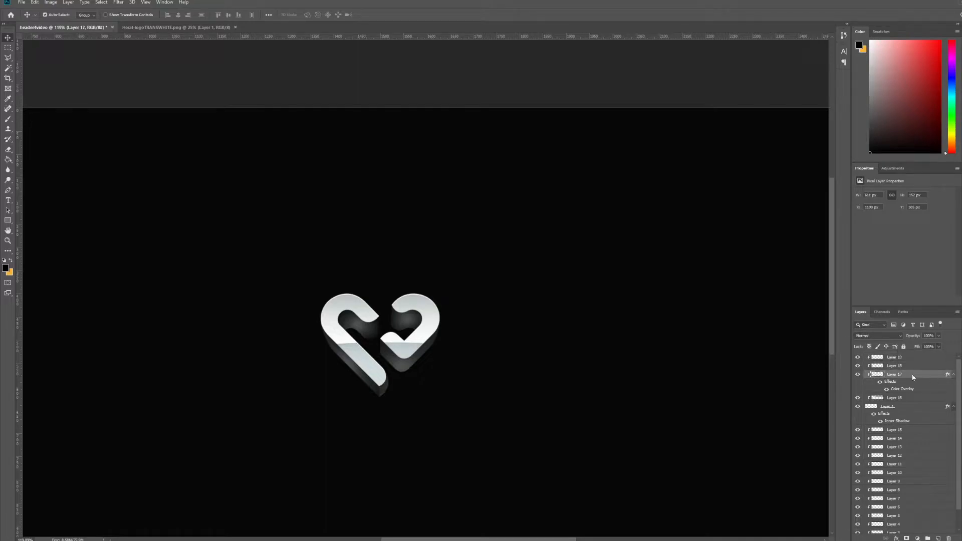
right_click(895, 376)
left_click(934, 171)
left_click(939, 346)
left_click_drag(920, 359, 934, 358)
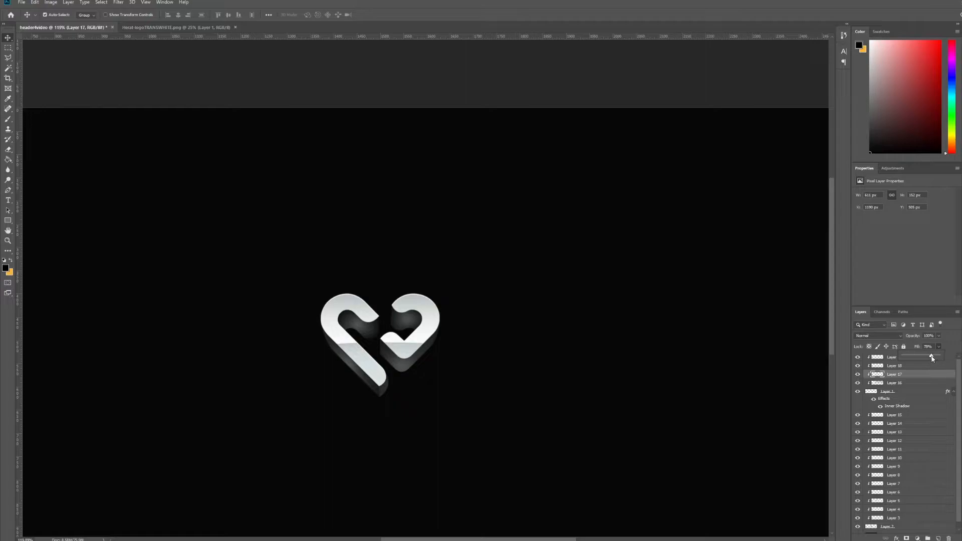
Group all the logo layers above the black background layer and name the group logo.
scroll(327, 333, "down", 3)
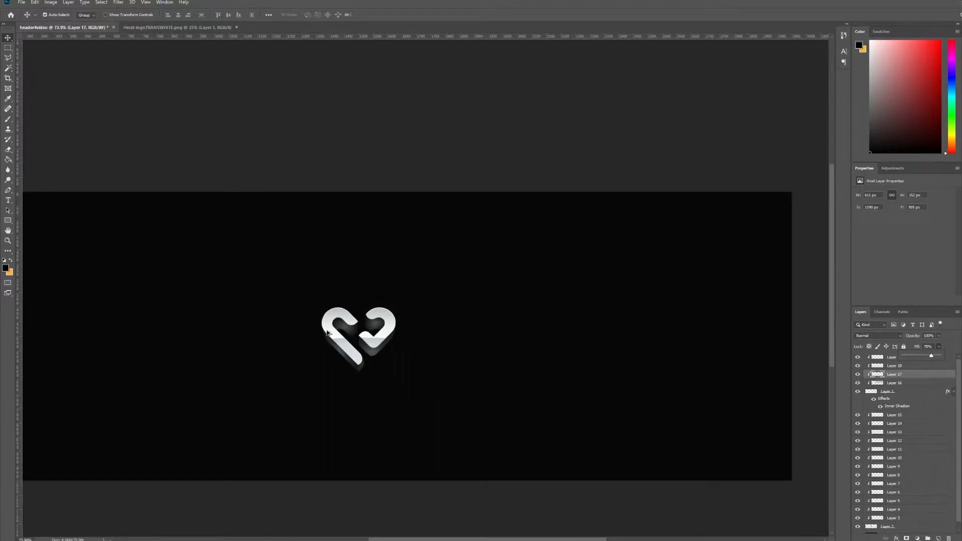
scroll(309, 325, "down", 2)
scroll(395, 280, "up", 3)
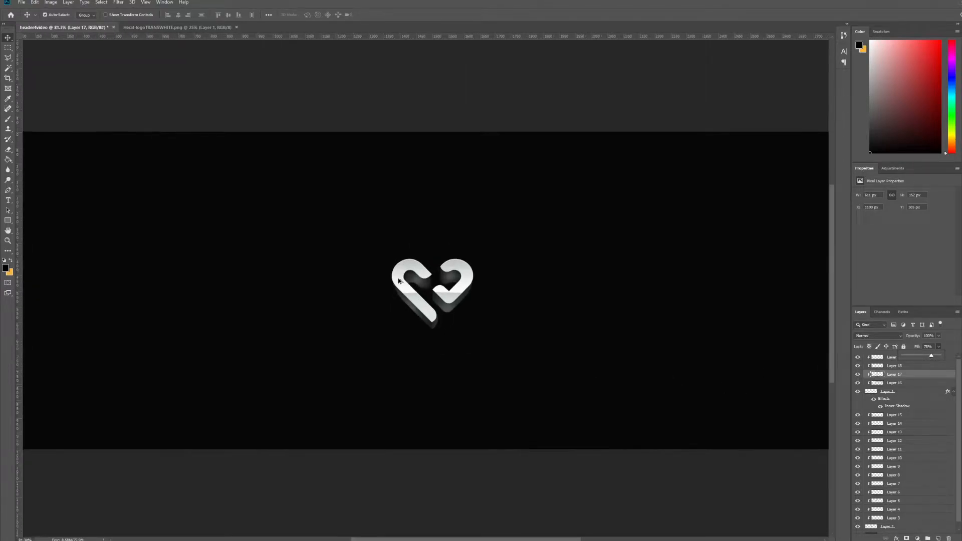
scroll(435, 308, "down", 5)
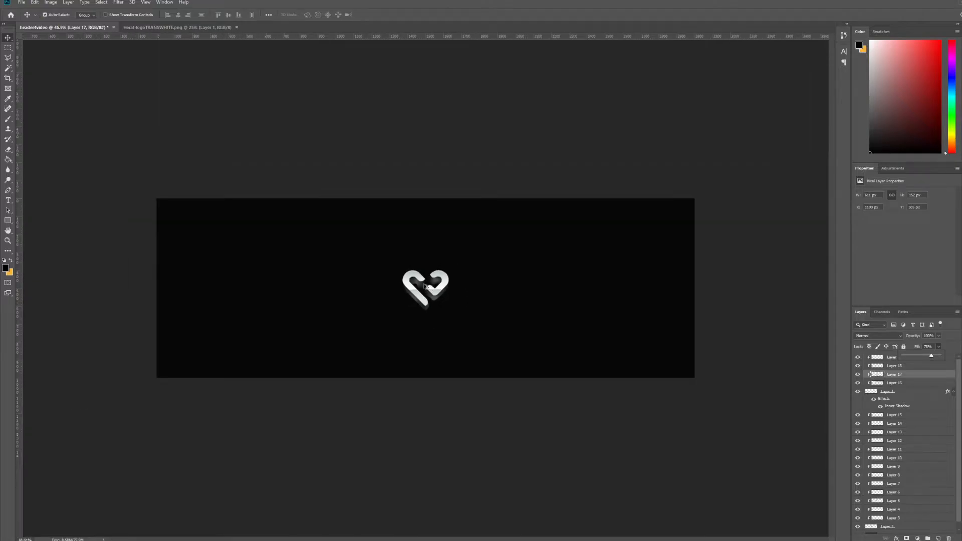
scroll(407, 276, "up", 2)
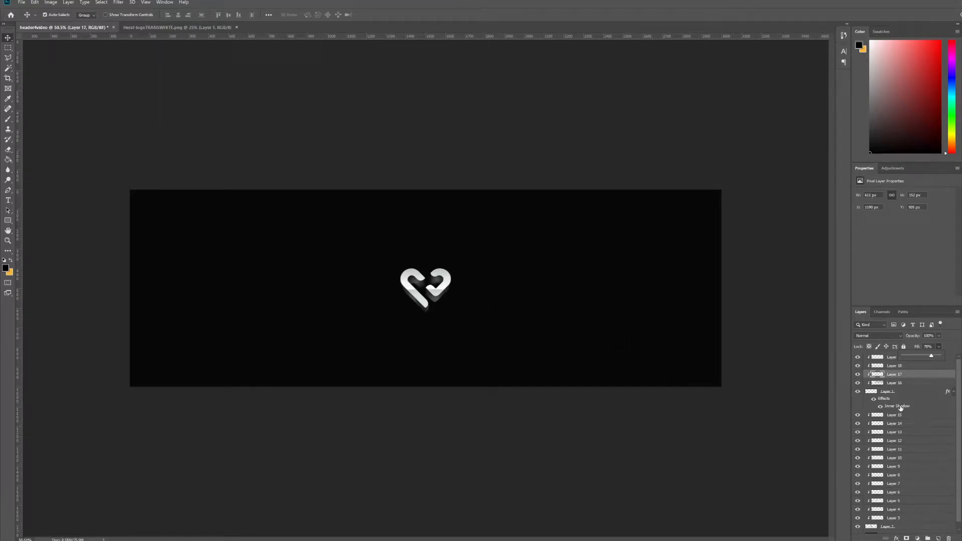
scroll(876, 400, "down", 1)
scroll(884, 446, "up", 1)
left_click(893, 357)
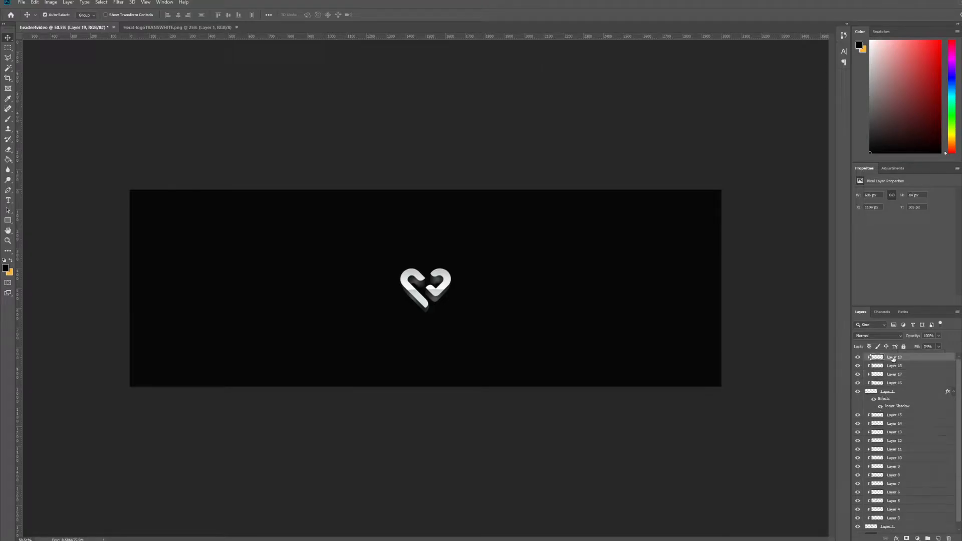
left_click(899, 528, "shift")
scroll(906, 514, "down", 1)
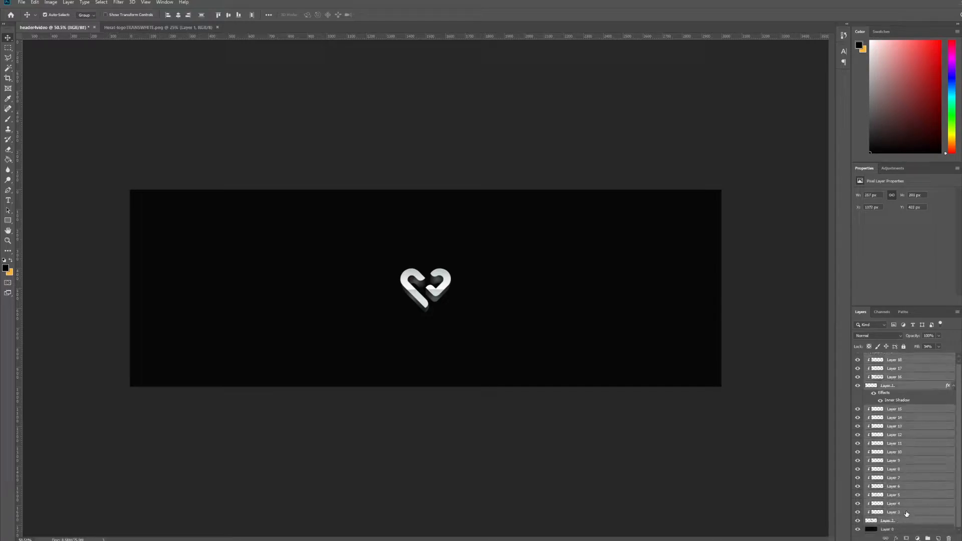
key("ctrl+g")
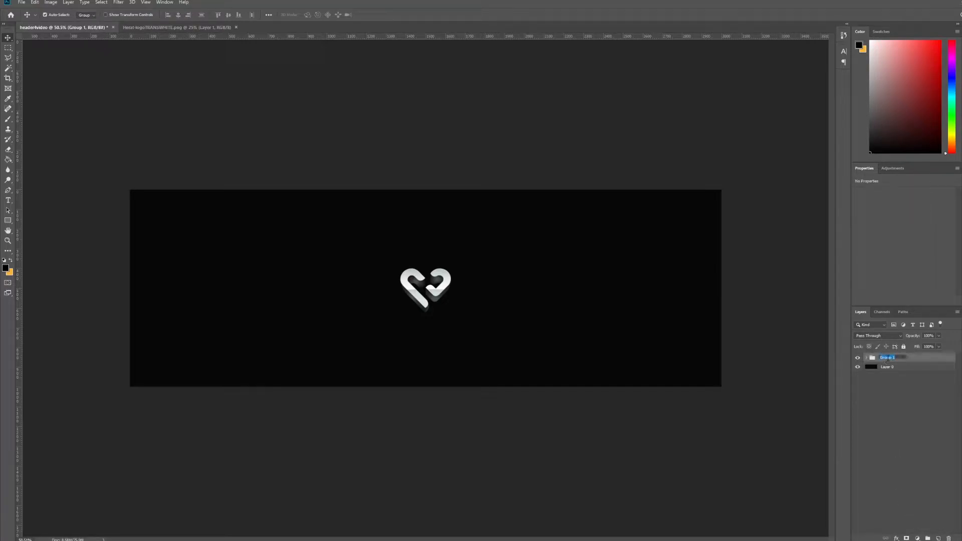
key("Return")
Add a new layer beneath the logo group and paint a pink (ef4792) brush dot in the canvas's upper-left corner.
left_click(891, 371)
key("ctrl+shift+n")
key("Return")
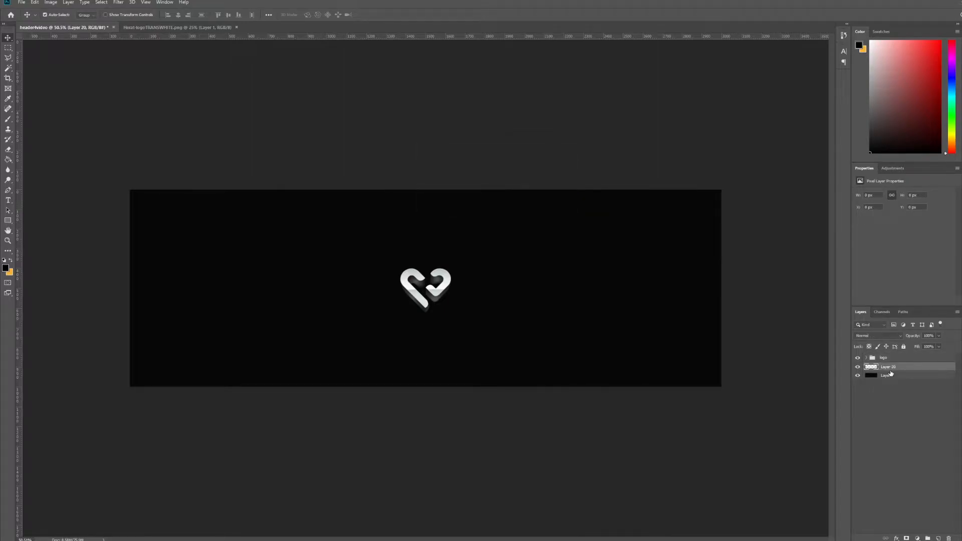
left_click(8, 119)
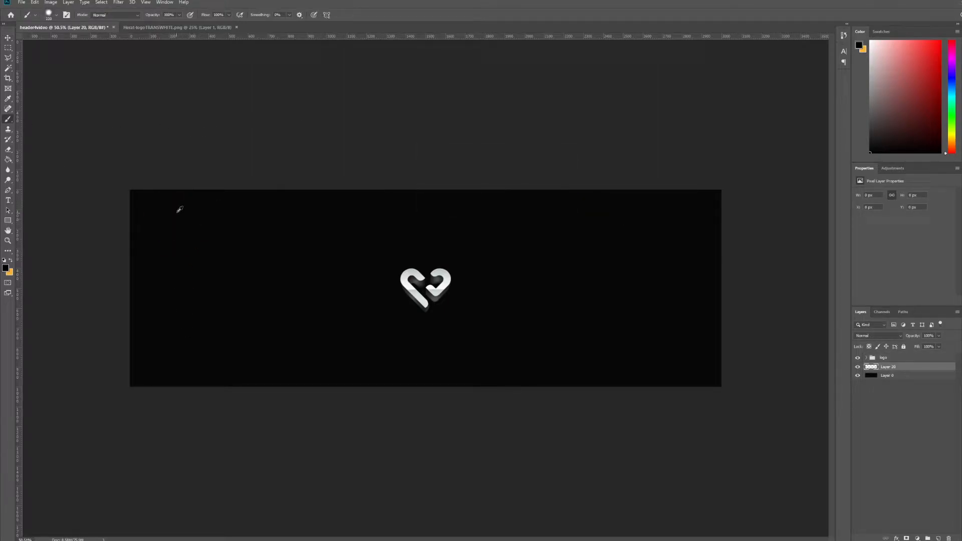
left_click(6, 269)
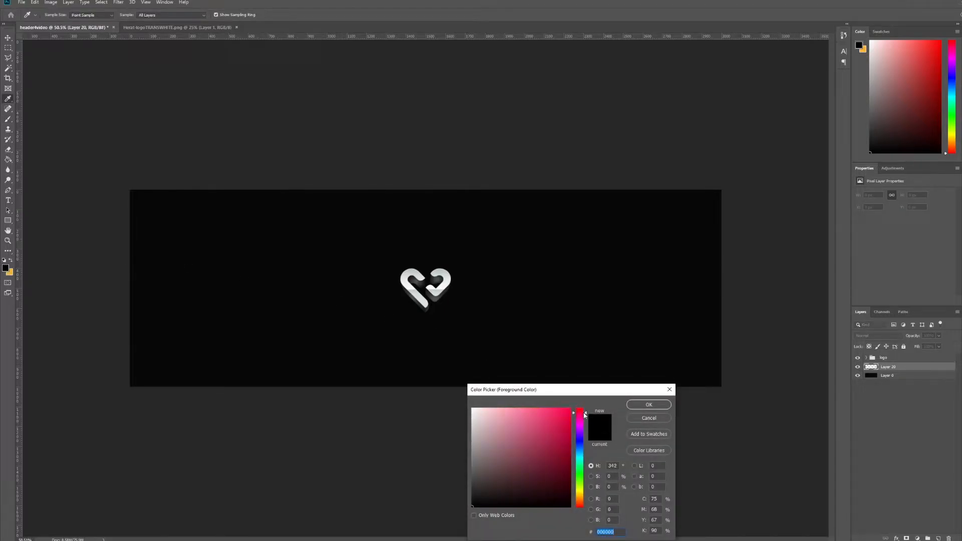
type("e5397a")
left_click(540, 413)
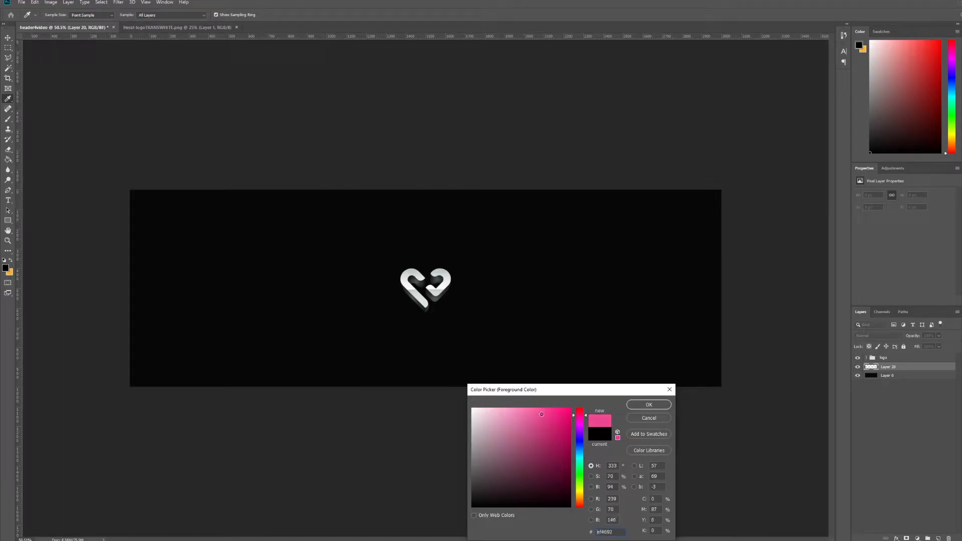
left_click(648, 405)
key("b")
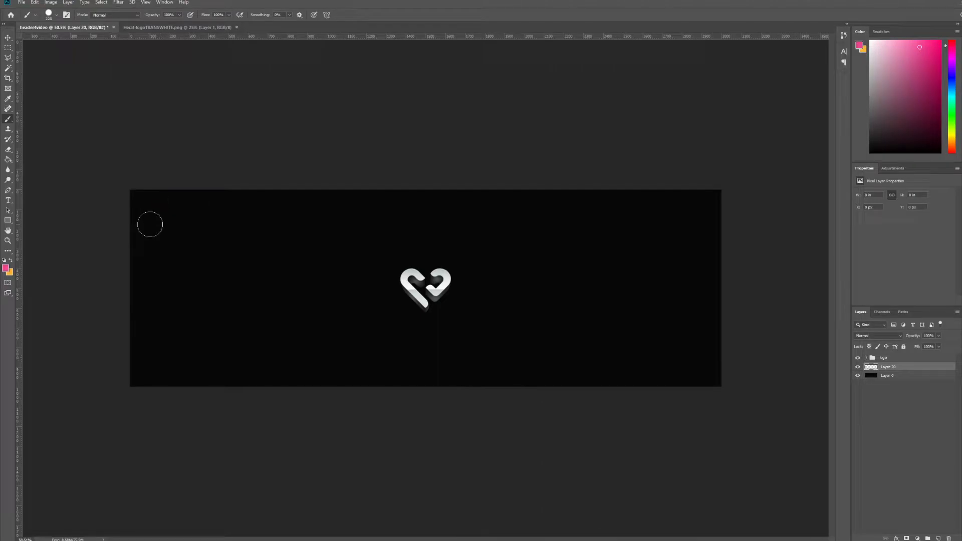
left_click(152, 209)
Change the foreground colour to blue-violet (6147e6) and paint a second dot beside the pink one.
left_click(7, 269)
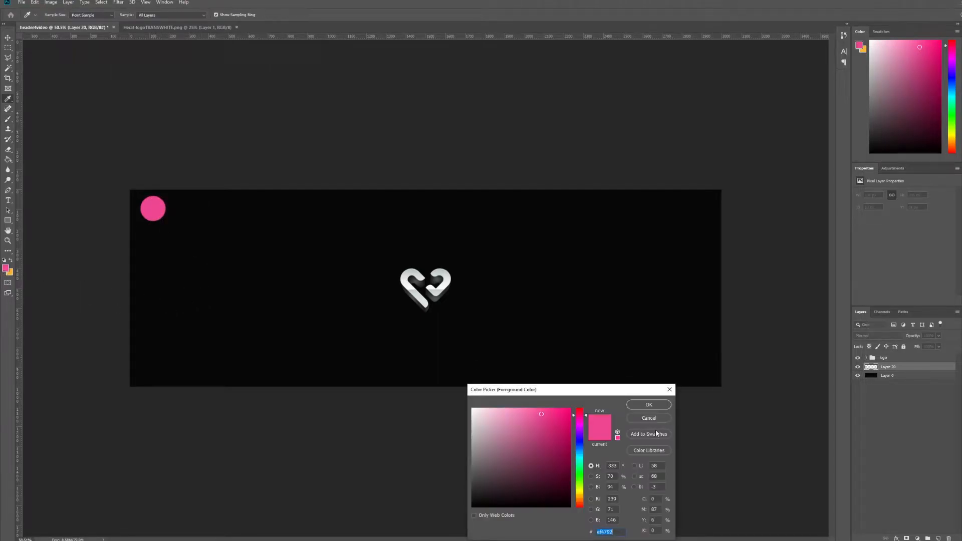
left_click(581, 432)
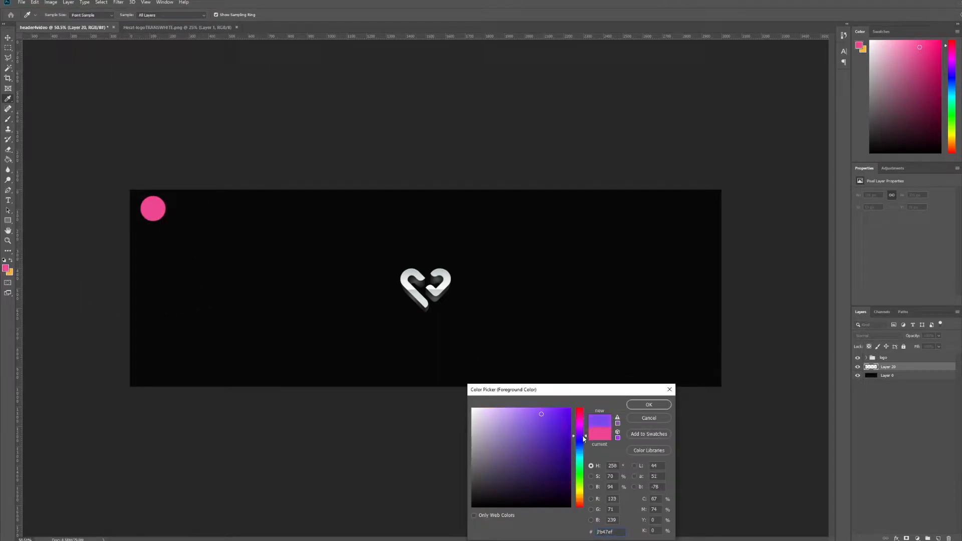
left_click_drag(584, 439, 535, 418)
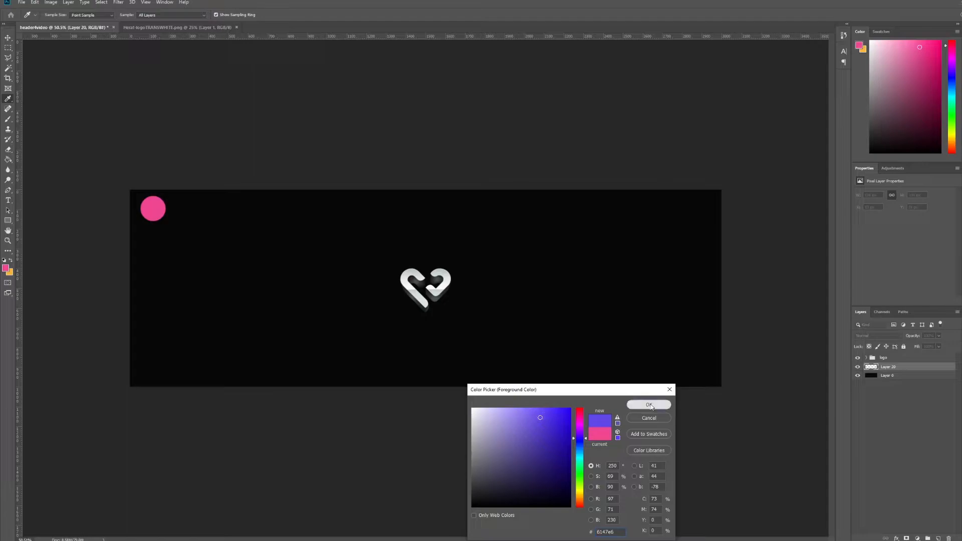
left_click(649, 404)
key("b")
left_click(173, 210)
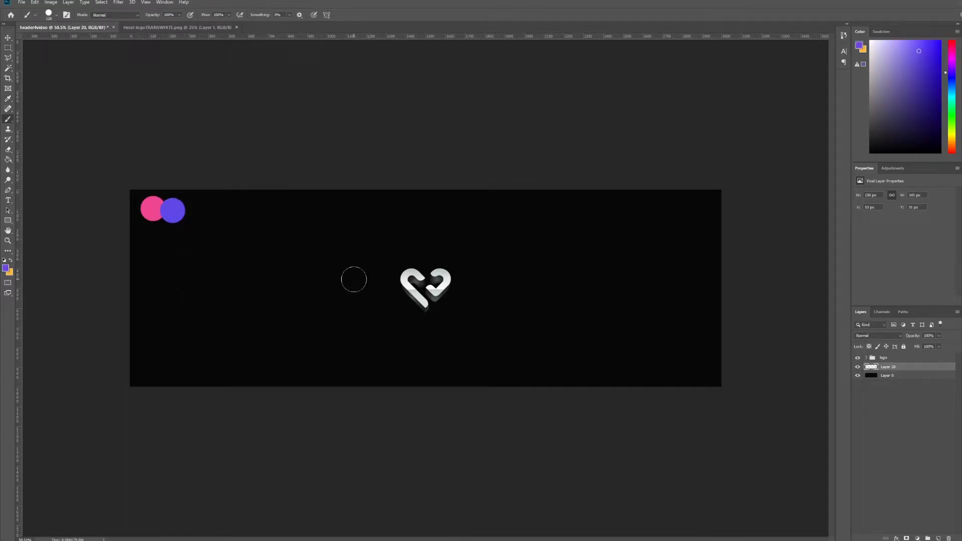
Change the foreground colour to cyan (42d8f3) and paint a third dot just below the other two.
left_click(6, 268)
left_click_drag(581, 439, 582, 456)
mouse_move(549, 415)
left_mouse_down()
mouse_move(557, 416)
mouse_move(546, 412)
left_mouse_up()
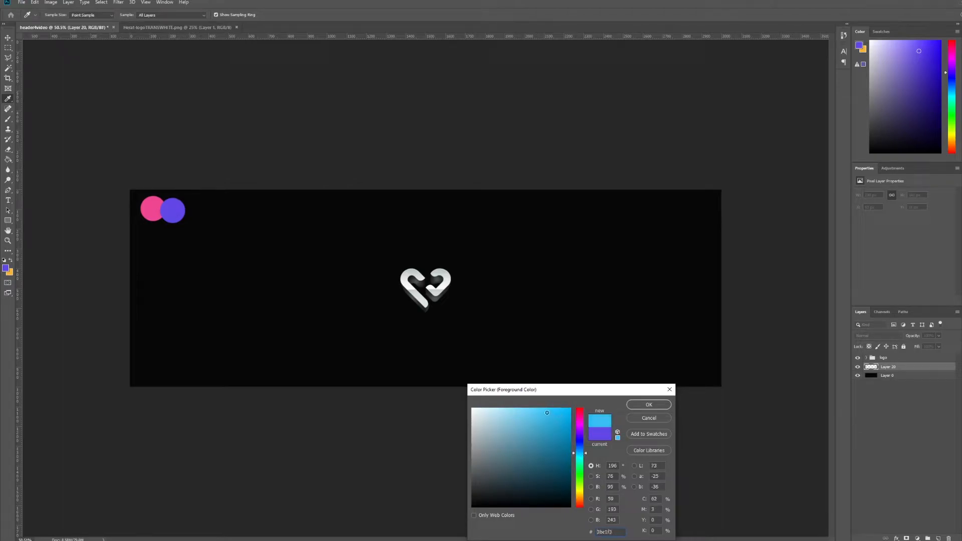
left_click_drag(585, 456, 587, 457)
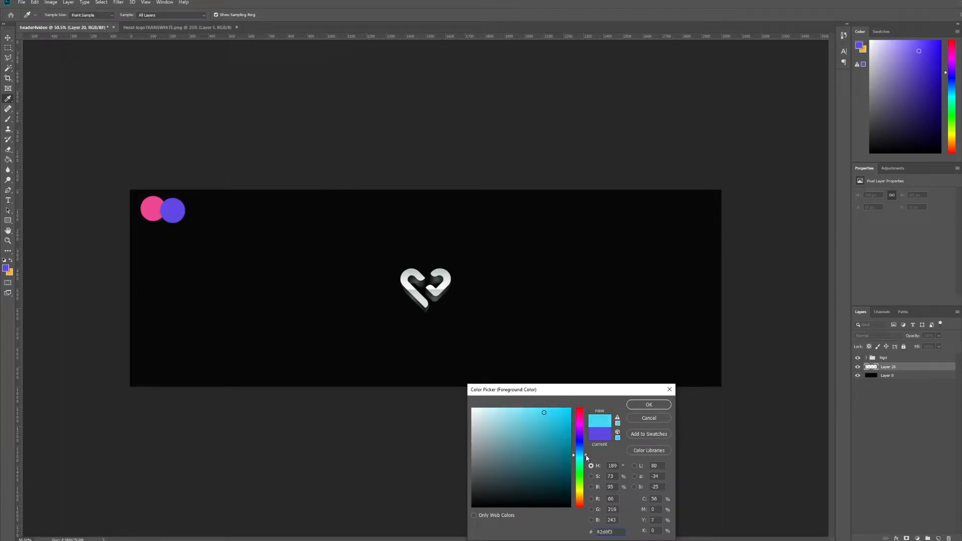
left_click(637, 405)
key("b")
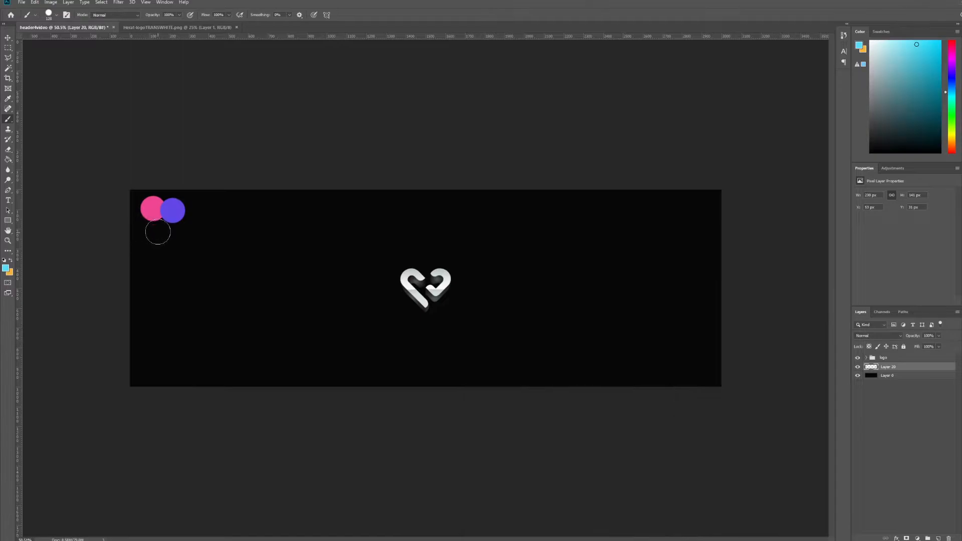
left_click(158, 224)
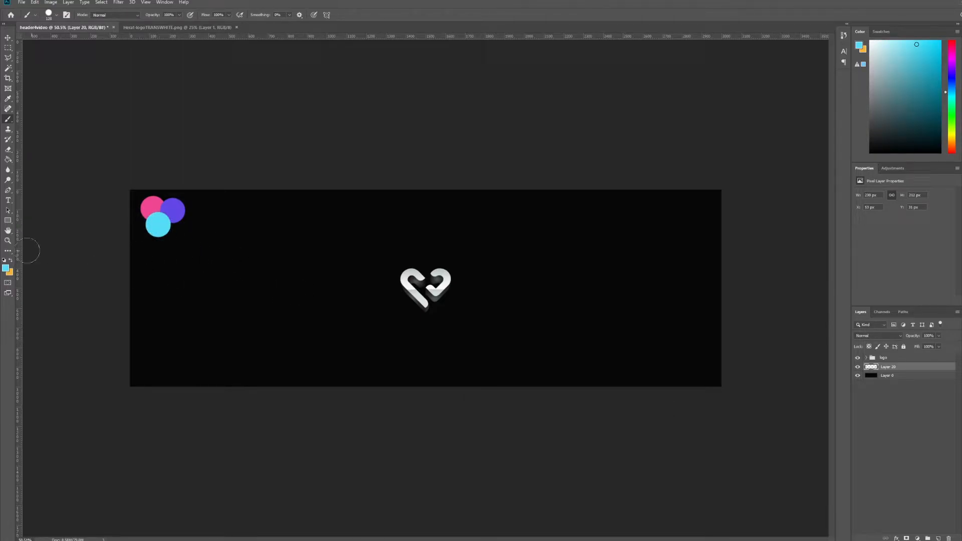
Choose a lighter pink (f168b2) as the foreground colour and paint over the pink swatch dot with the brush.
left_click(6, 268)
left_click(157, 202)
left_click_drag(536, 414, 522, 413)
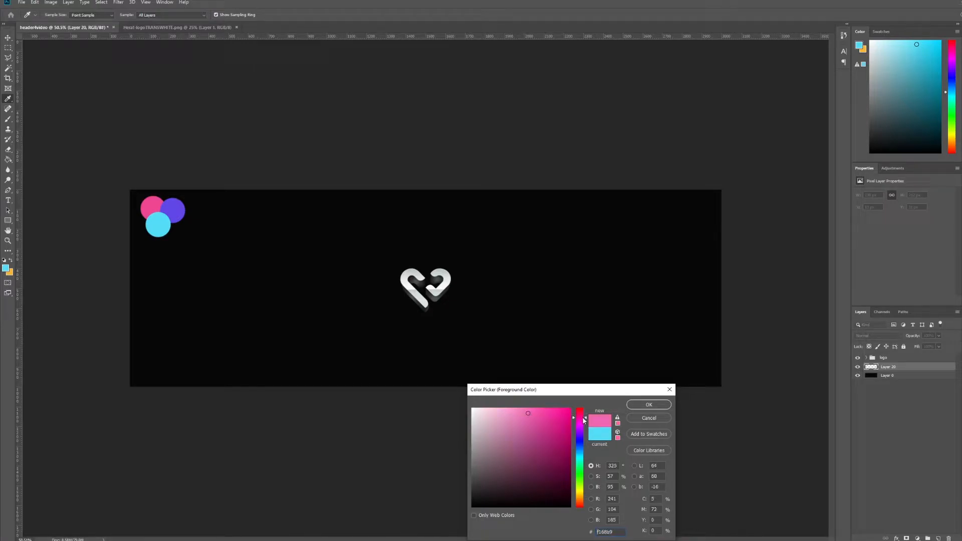
key("Return")
key("b")
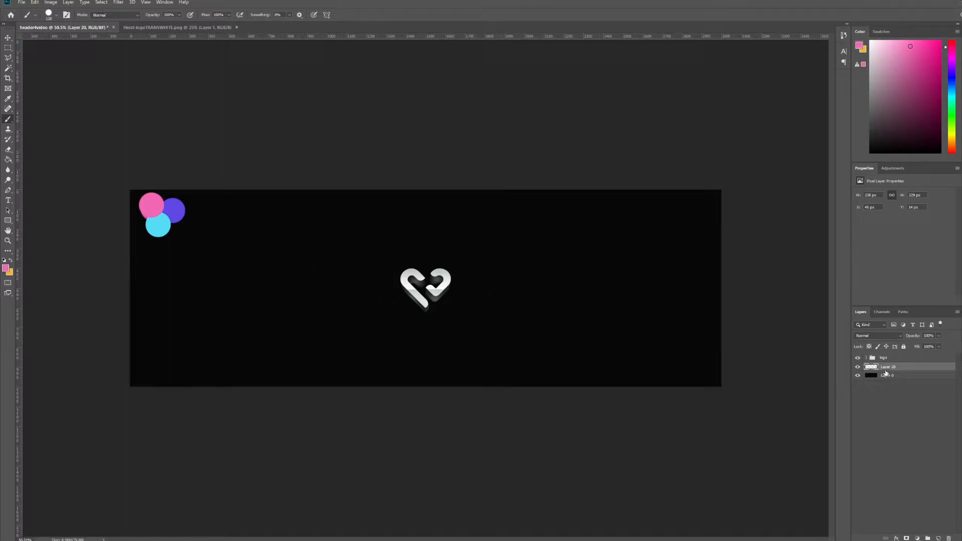
Add a new named empty layer beneath the logo group for the background shapes.
key("ctrl+shift+n")
type("'")
key("Return")
Move the colour-swatch layer to the top of the stack, label it red, lock it, and reselect the empty layer below the logo.
left_click_drag(898, 349, 898, 352)
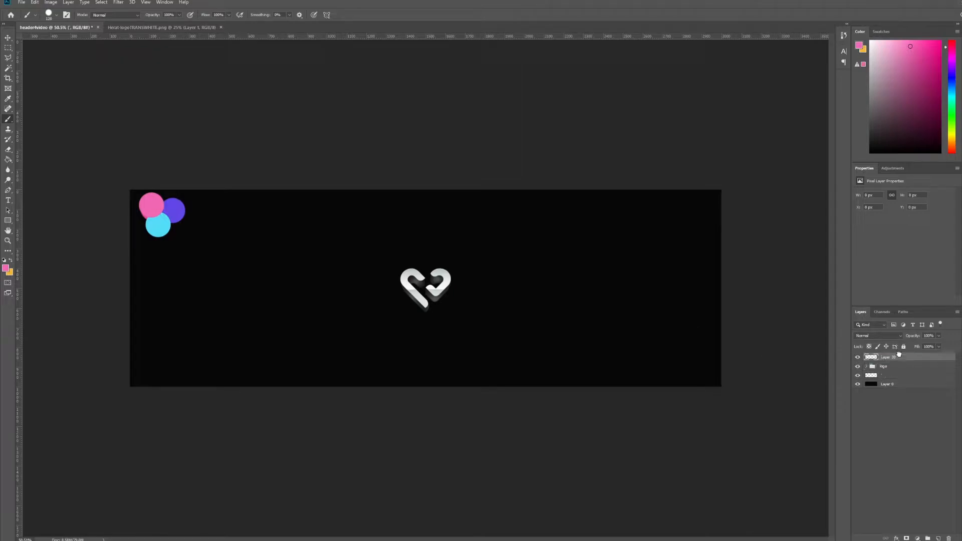
right_click(897, 357)
left_click(920, 288)
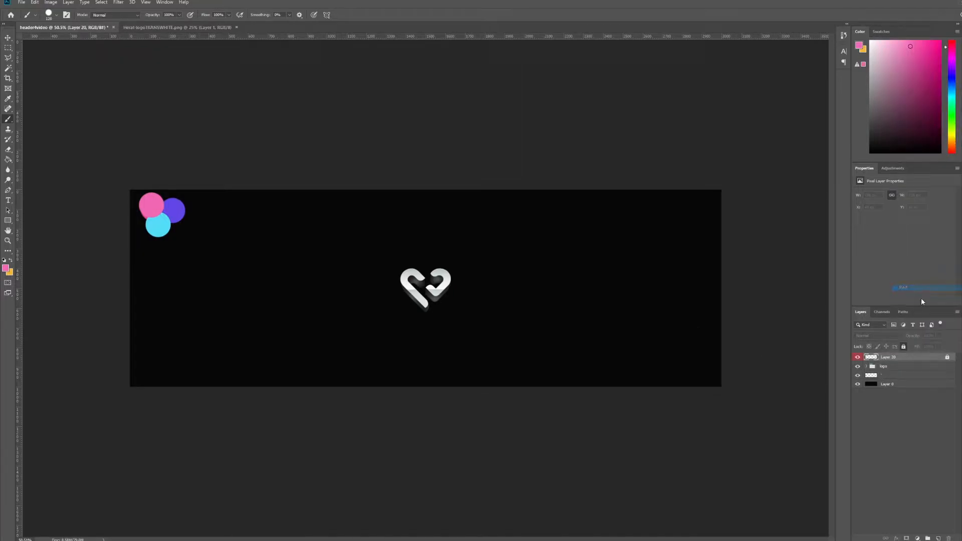
left_click(892, 367)
left_click(880, 379)
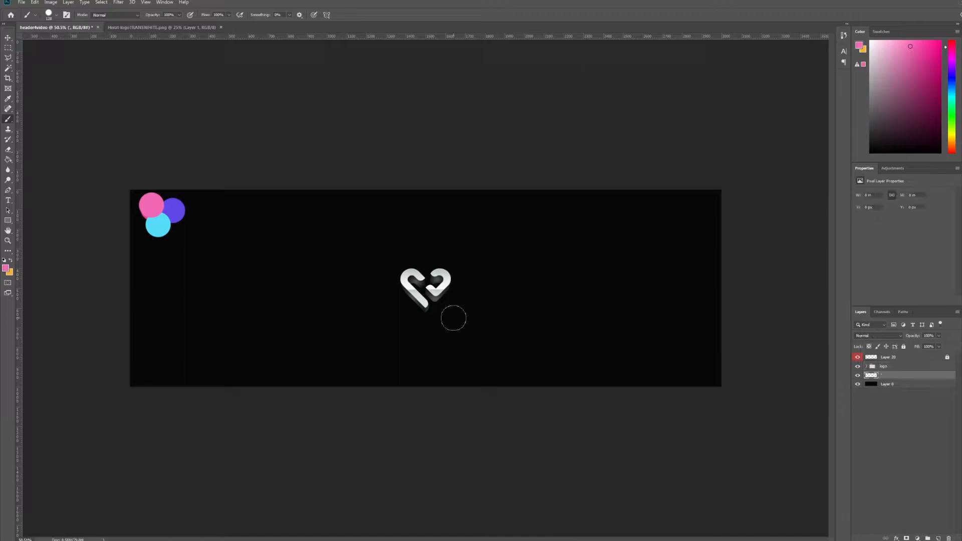
Outline a large triangle at the canvas's lower right with the Polygonal Lasso, fill it with pink (f168b2), and deselect.
left_click(8, 58)
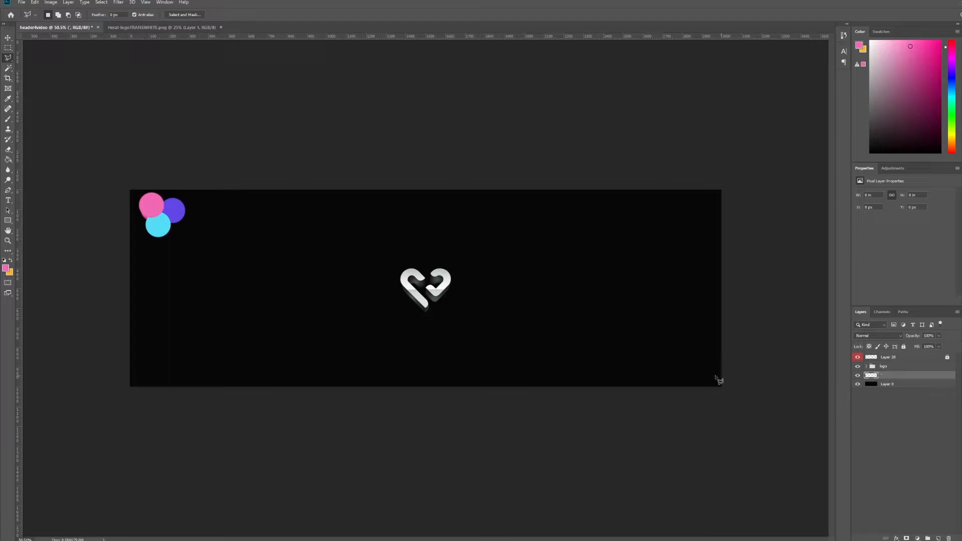
left_click(613, 397)
left_click(652, 253)
left_click(436, 402)
left_click(613, 400)
left_click(5, 268)
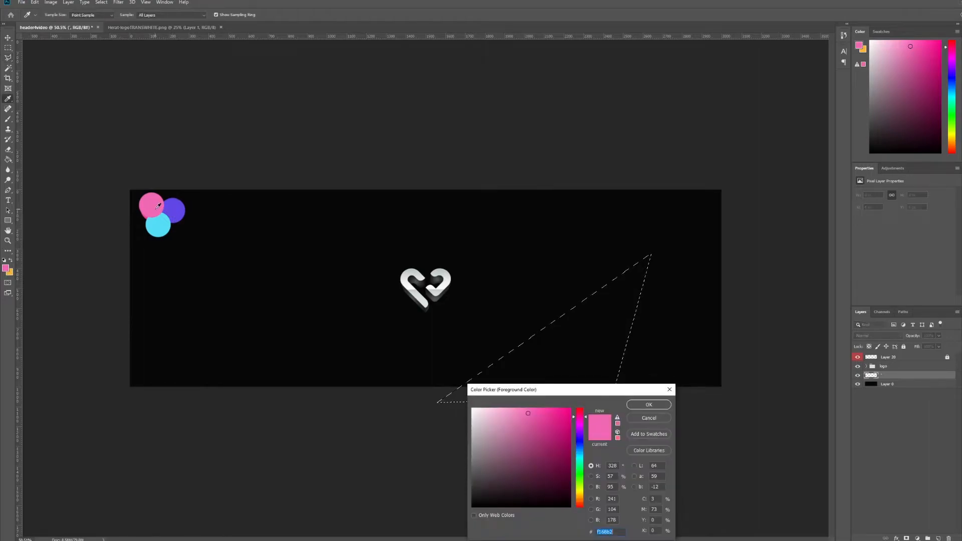
left_click(629, 404)
key("alt+BackSpace")
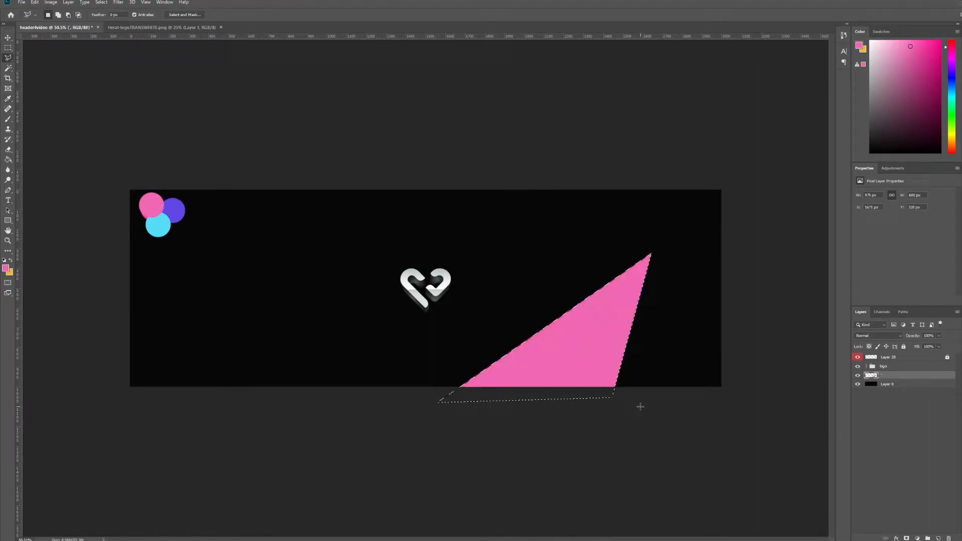
key("ctrl+d")
Create a new layer above the pink triangle and clip it to the triangle layer.
key("ctrl+shift+n")
key("Return")
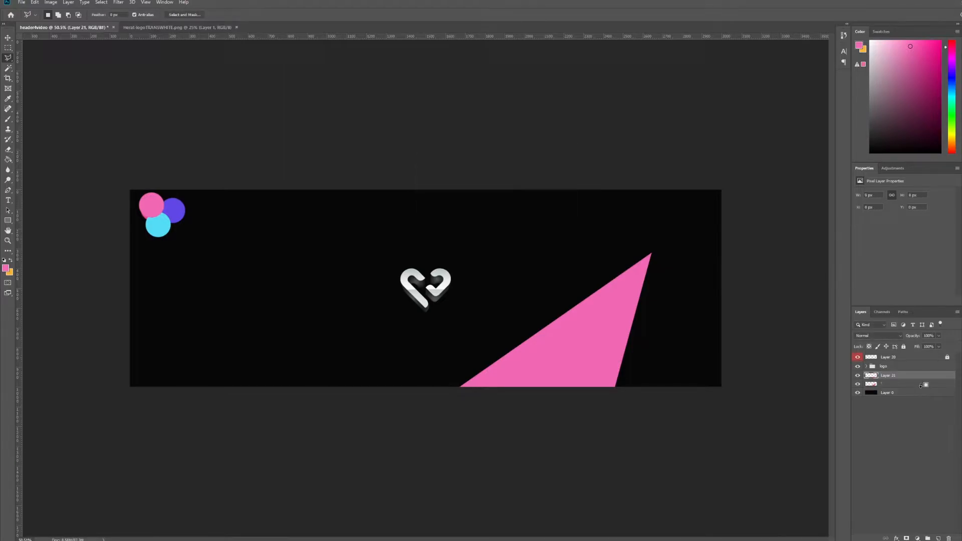
left_click(921, 384, "alt")
Draw a polygonal selection from the triangle's apex down past its base, enclosing the triangle's right-hand part.
scroll(703, 261, "up", 3)
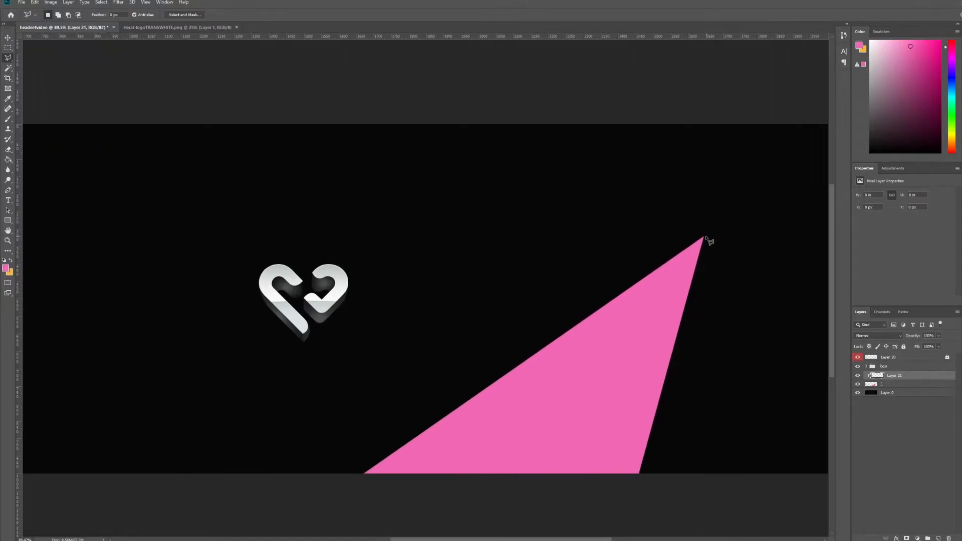
left_click(703, 237)
left_click(489, 516)
left_click(720, 517)
left_click(760, 212)
left_click(704, 238)
scroll(711, 254, "down", 3)
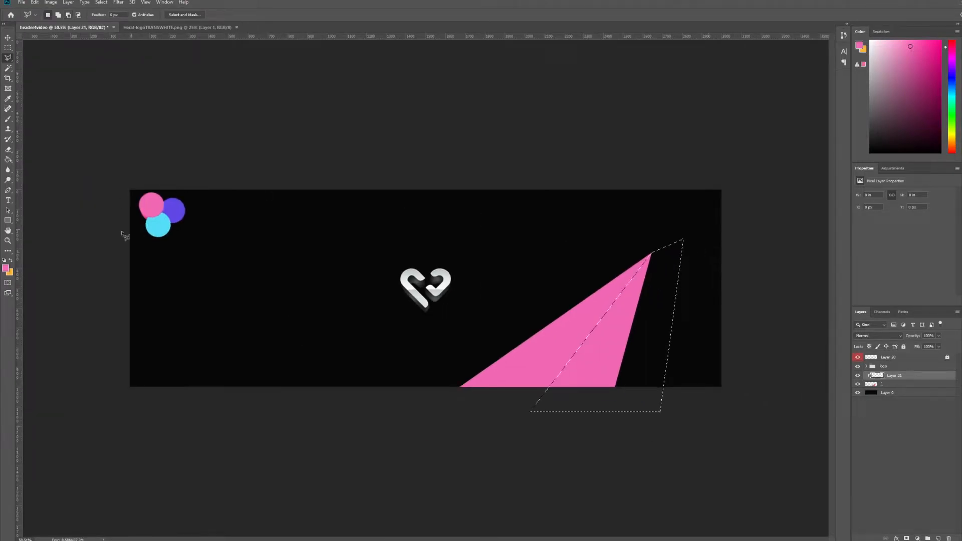
Set the foreground colour to black (000000) and the background colour to white, and switch to the Brush tool.
left_click(7, 272)
left_click_drag(526, 485, 470, 513)
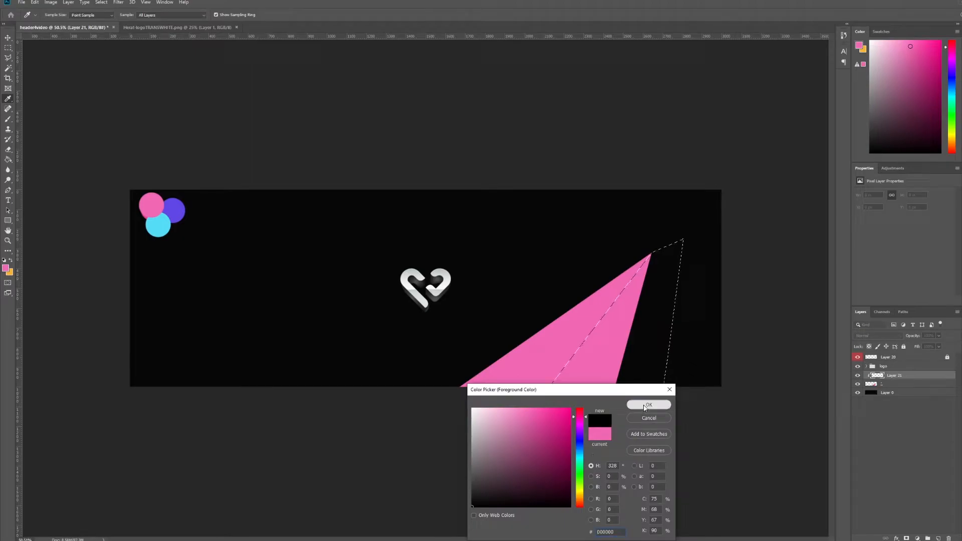
left_click(646, 404)
left_click(11, 260)
left_click(4, 269)
left_click(472, 408)
left_click(661, 408)
key("x")
left_click(8, 119)
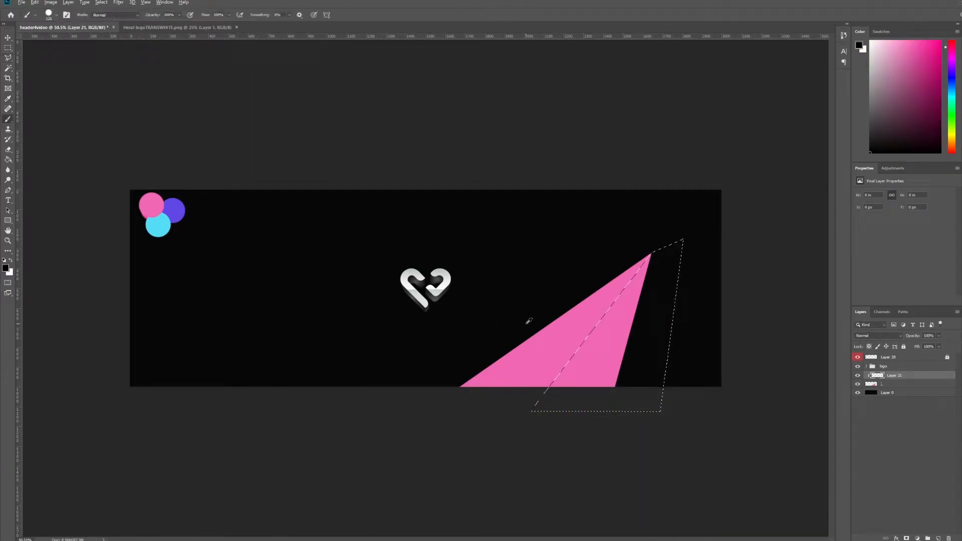
Shade the selected right-hand facet of the pink triangle with a large soft brush, black at the base and white at the apex.
left_click_drag(525, 323, 550, 175)
left_click_drag(534, 292, 552, 108)
left_click_drag(515, 336, 549, 287)
scroll(515, 336, "down", 4)
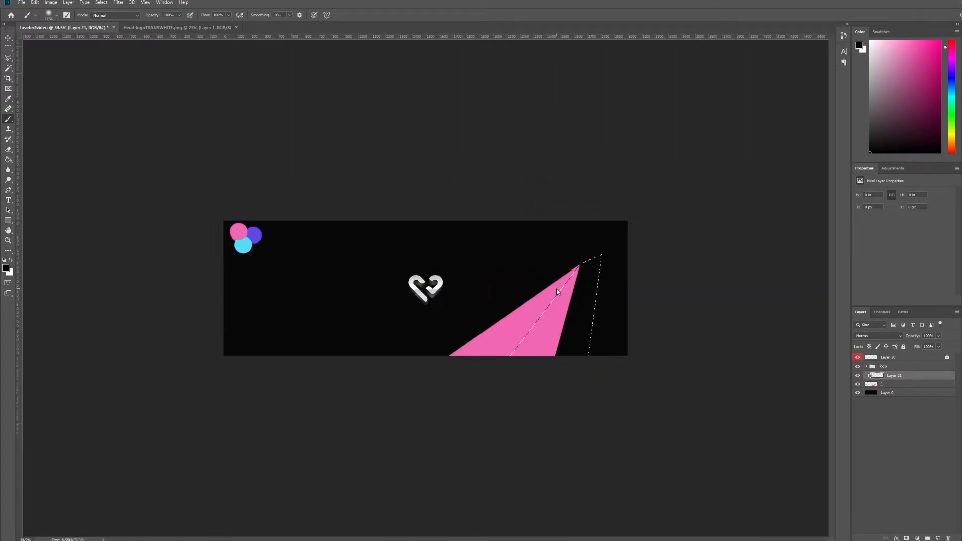
left_click(521, 382)
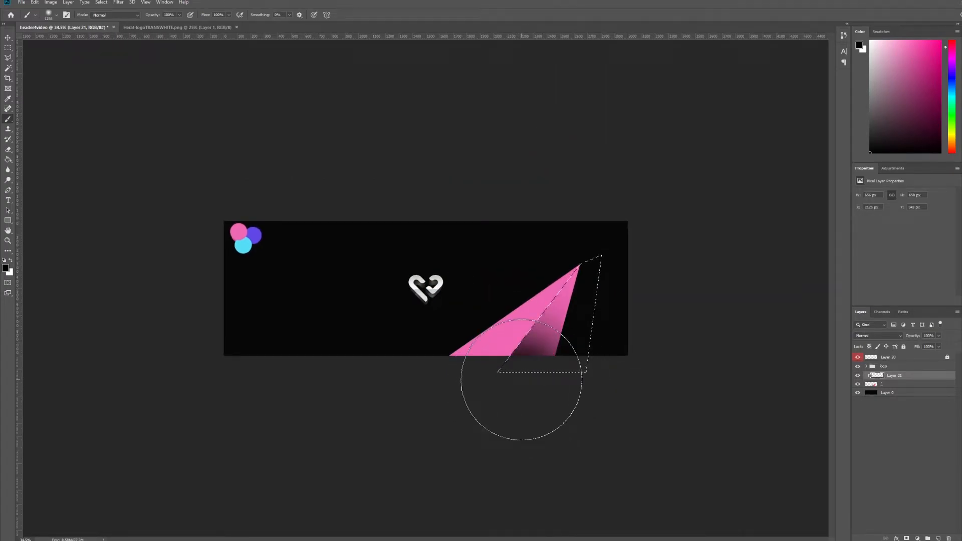
key("ctrl+z")
left_click_drag(523, 332, 535, 332)
left_click(524, 387)
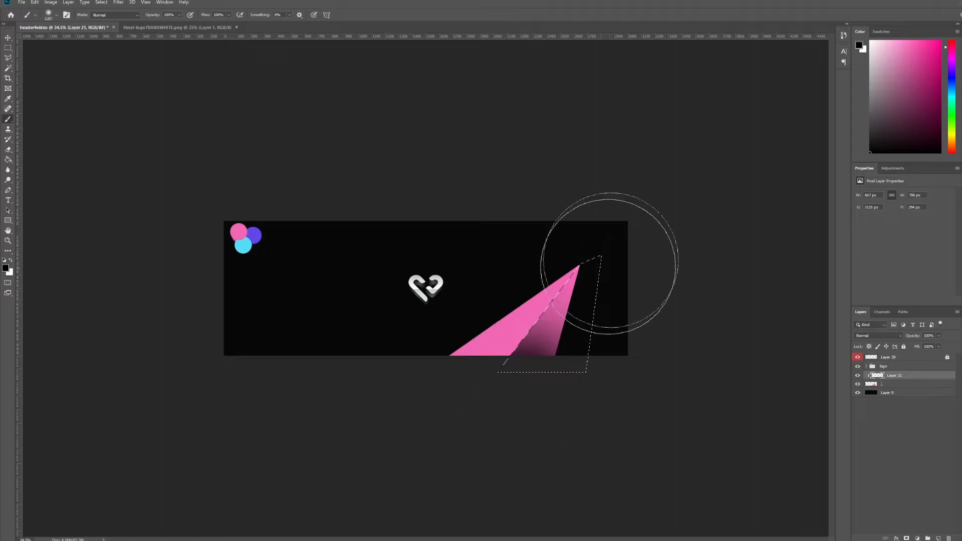
key("x")
left_click(593, 241)
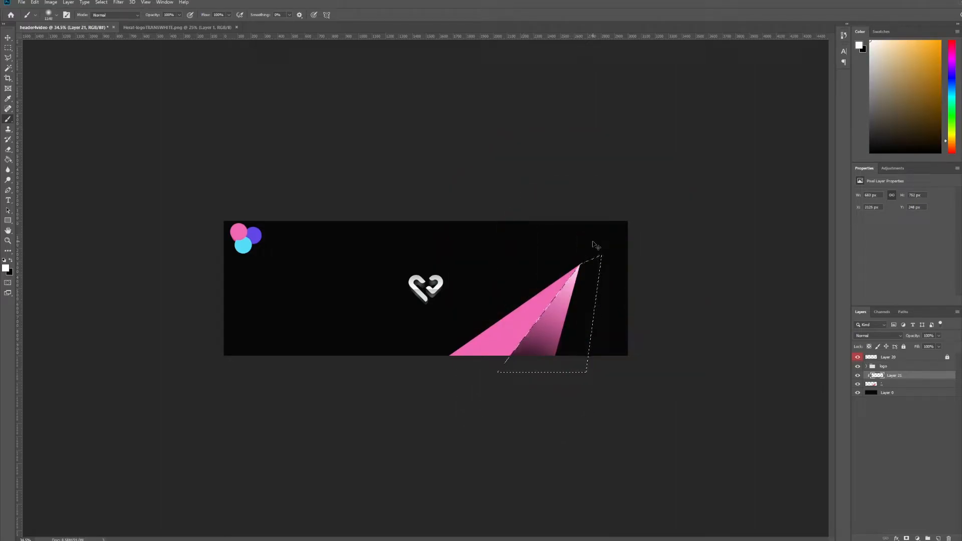
Invert the selection, shade the pink triangle's other facet white at the base and black at the apex, and deselect.
key("ctrl+shift+i")
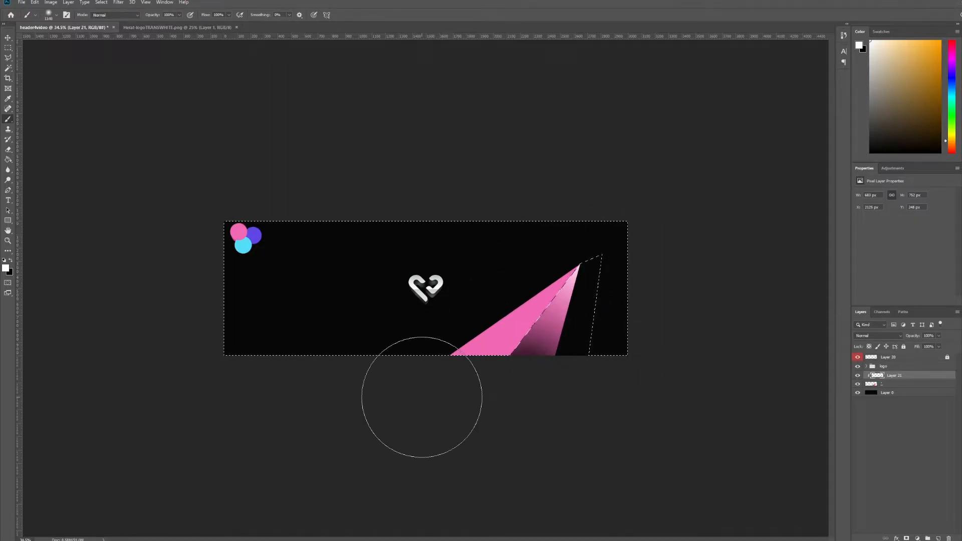
left_click(474, 371)
left_click(485, 355)
key("x")
left_click(566, 249)
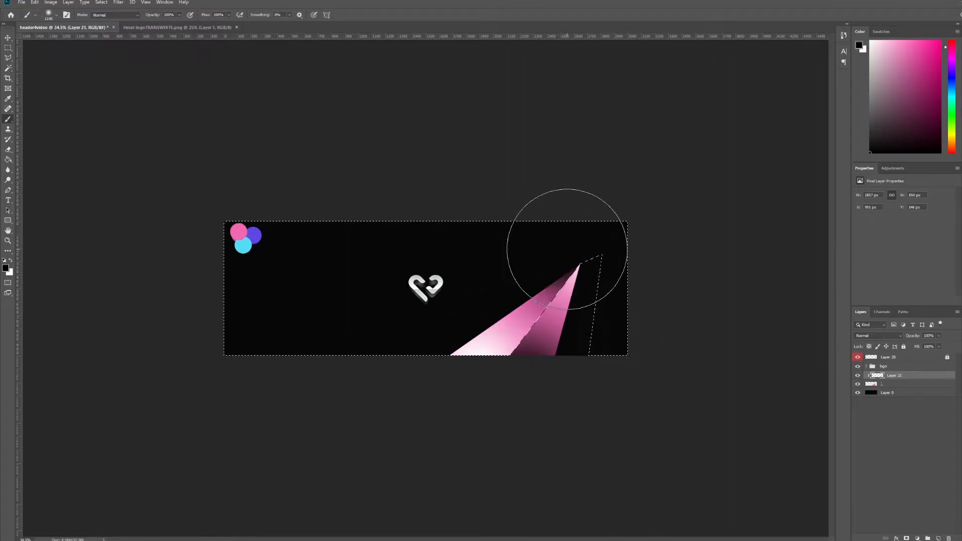
key("ctrl+d")
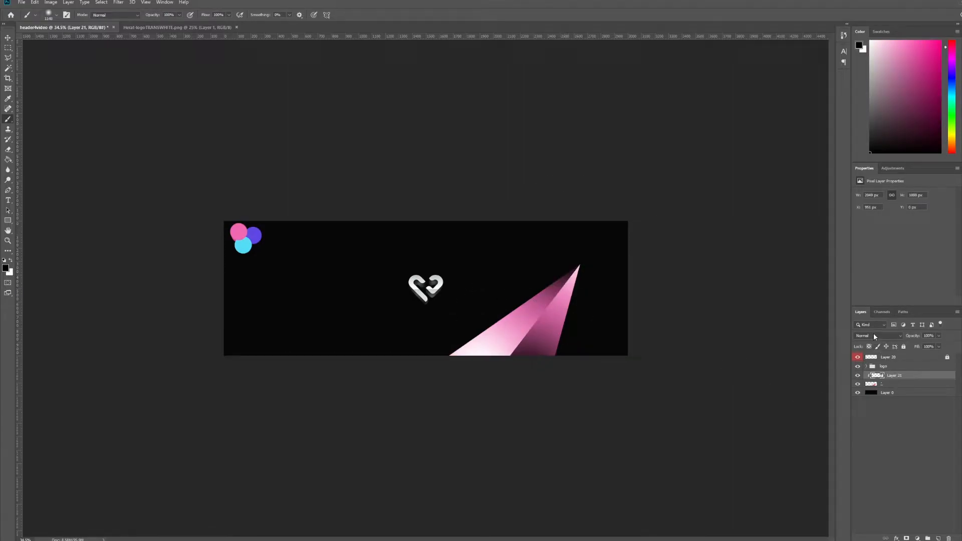
Set the pink triangle's shading layer to Overlay blending with 67% fill.
left_click(873, 333)
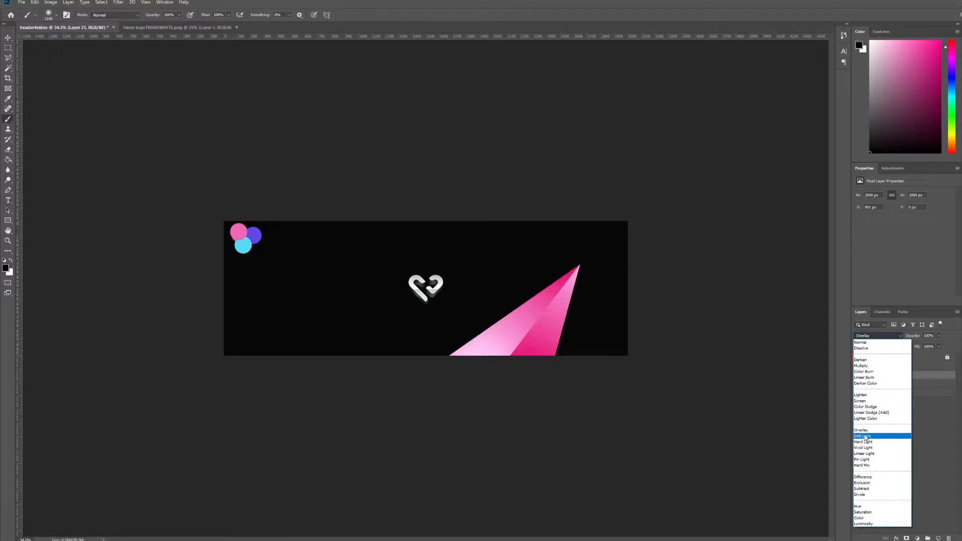
left_click(867, 430)
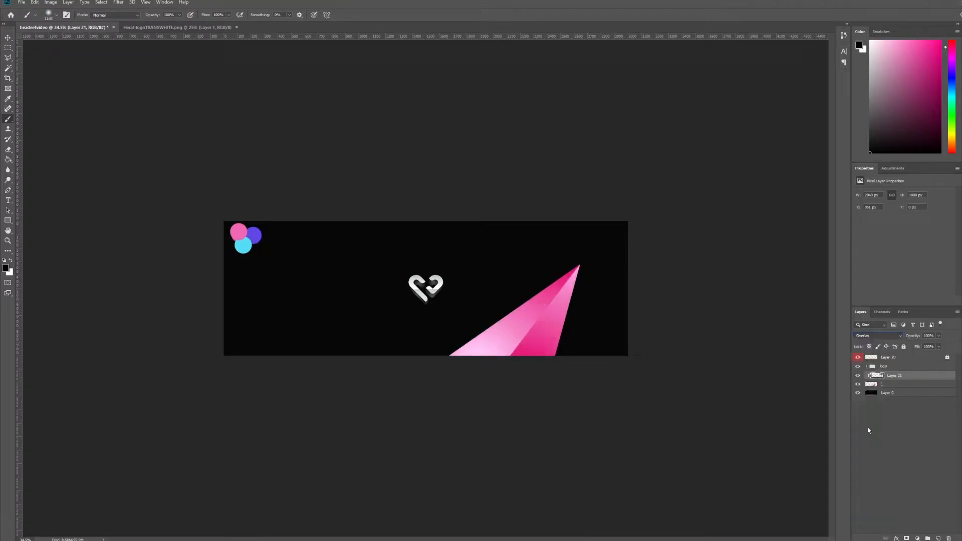
left_click(939, 347)
left_click_drag(935, 358, 925, 360)
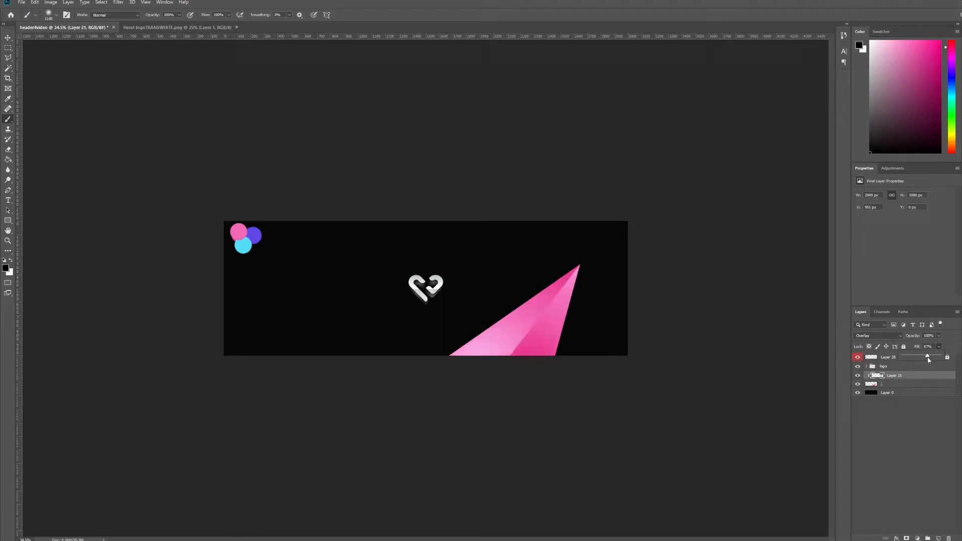
scroll(679, 332, "up", 2)
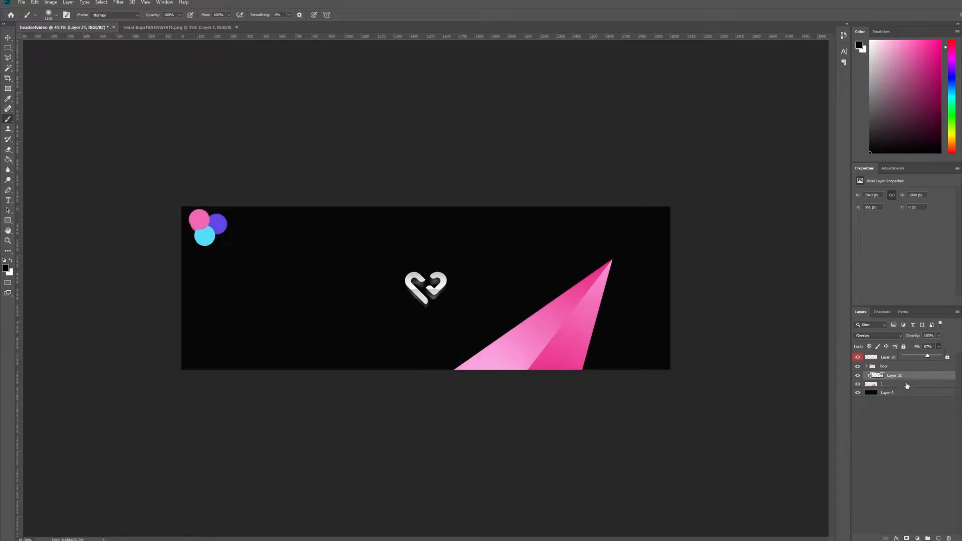
Add a white Inner Shadow in Overlay mode at 100% opacity to the pink triangle's base layer.
left_click(918, 385)
double_click(919, 384)
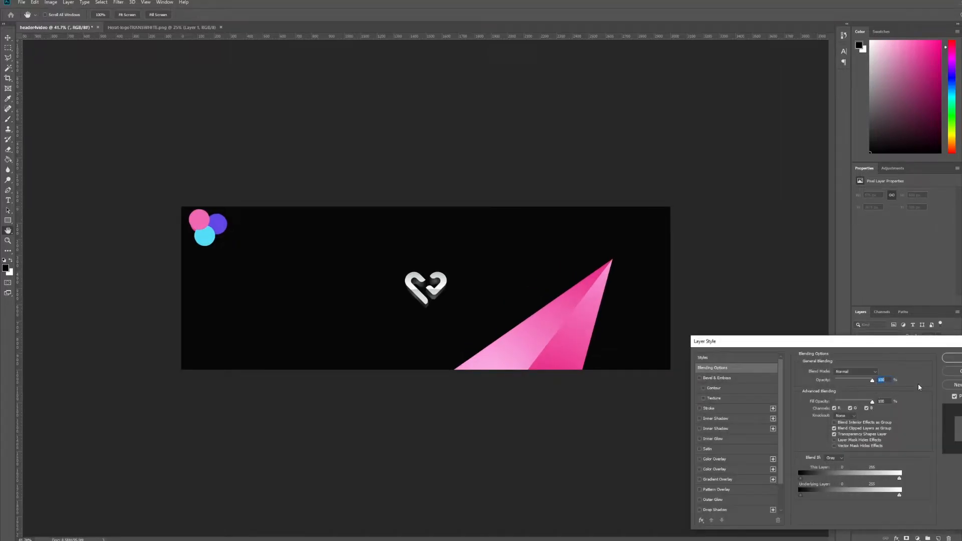
left_click(717, 419)
left_click(848, 374)
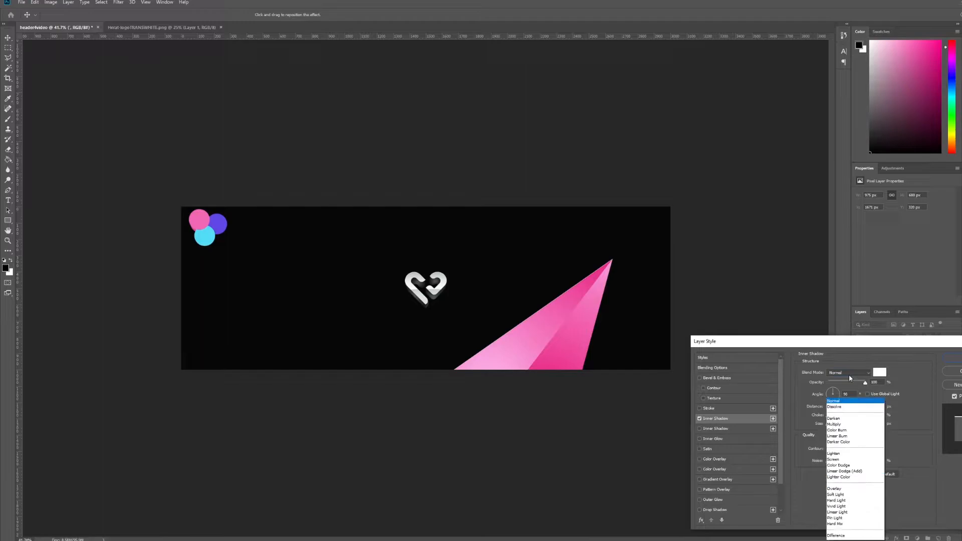
left_click(837, 434)
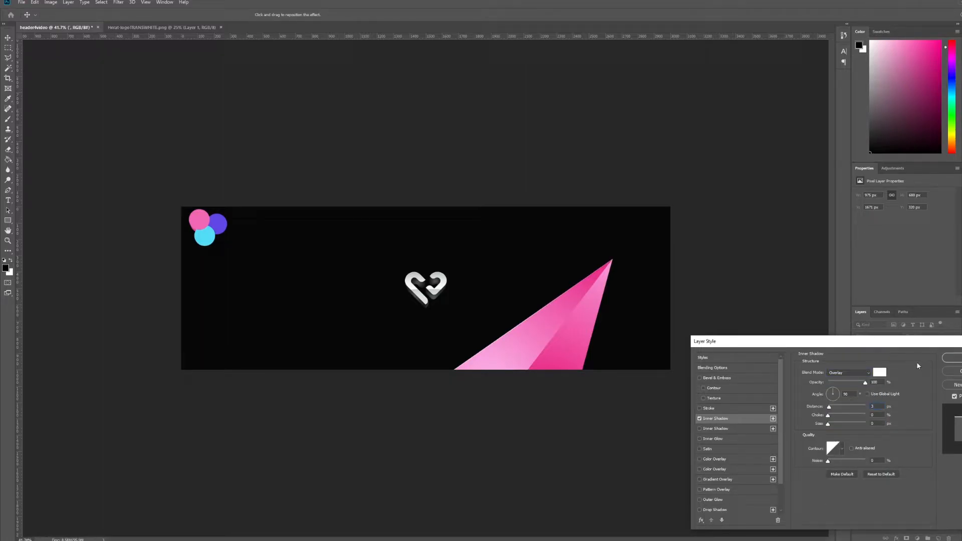
left_click(953, 358)
scroll(579, 386, "down", 2)
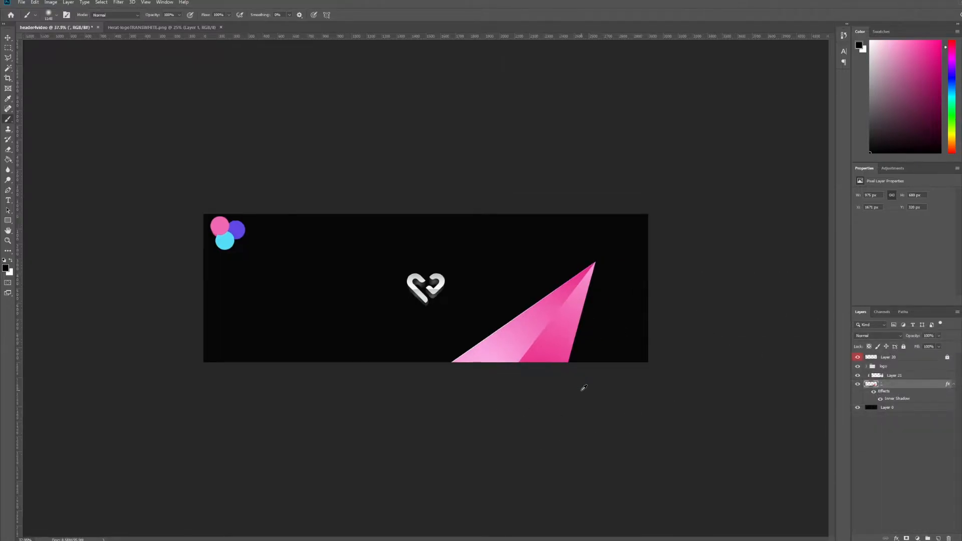
scroll(584, 388, "up", 2)
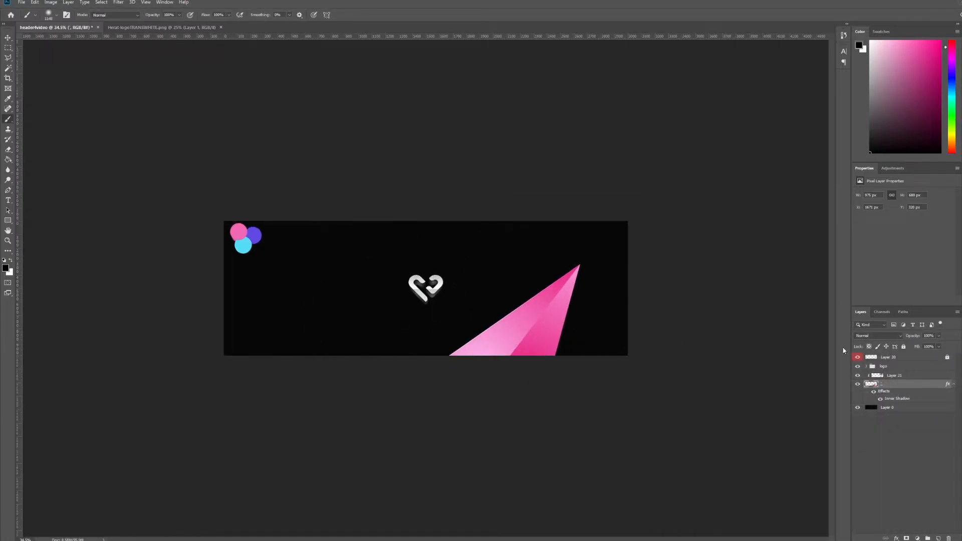
Create a new layer above the background and outline a triangle at the canvas's lower left with the Polygonal Lasso.
left_click(894, 407)
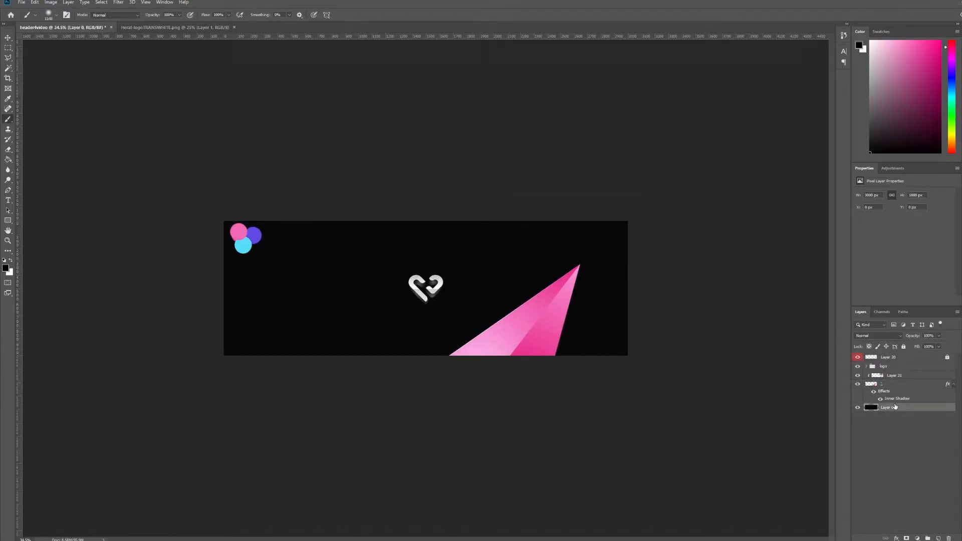
key("ctrl+shift+n")
key("Return")
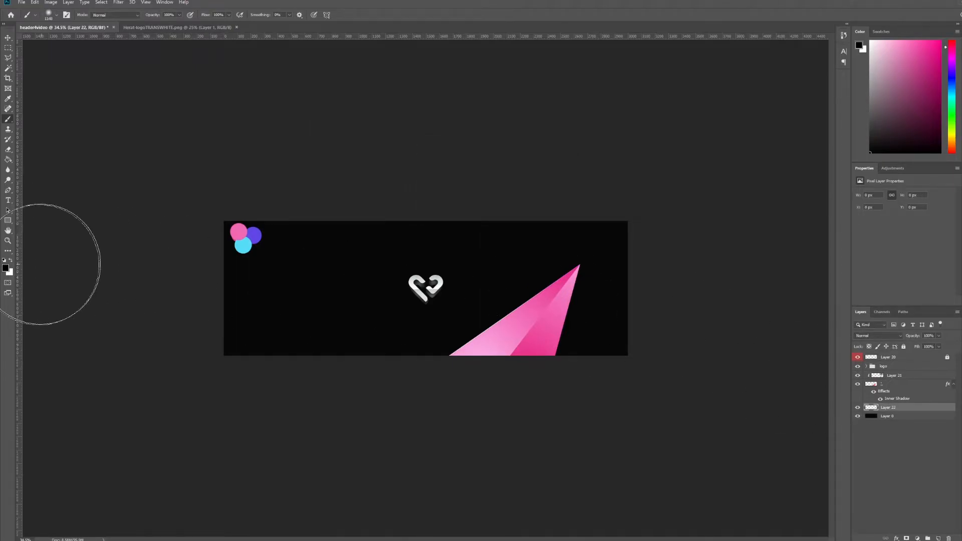
left_click(8, 57)
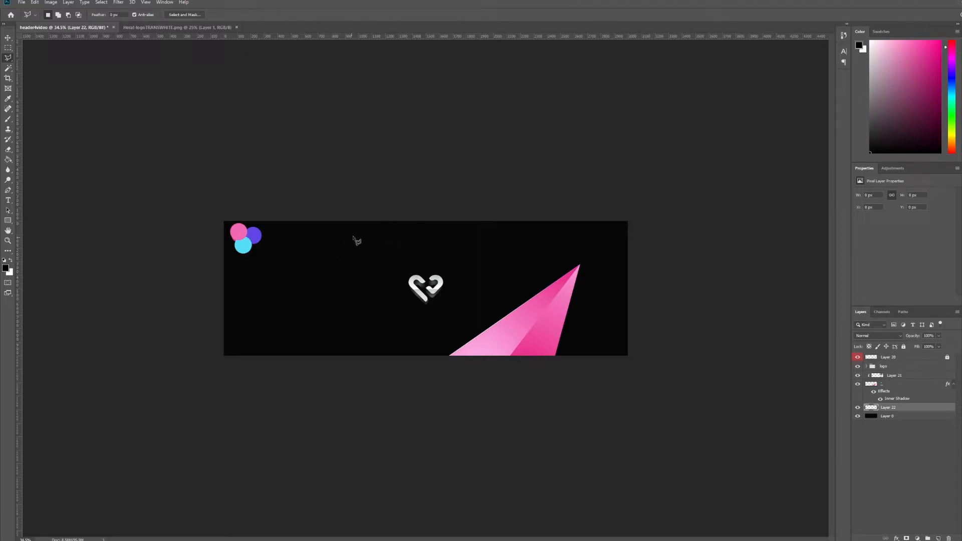
scroll(286, 288, "up", 2)
left_click(251, 376)
left_click(217, 279)
double_click(334, 380)
Sample violet from the palette circles as the foreground colour and fill the outlined triangle with it.
left_click(5, 268)
left_click(218, 223)
left_click(648, 403)
key("alt+BackSpace")
Shade the violet triangle's facets with the soft brush, deselect, and give the triangle's layer an Inner Shadow.
double_click(158, 458)
key("b")
scroll(158, 458, "down", 6)
left_click(306, 361)
key("ctrl+d")
double_click(908, 420)
Fill a smaller triangle beside the violet one with the palette's cyan and clip a new layer to it.
left_click(225, 236, "alt")
key("alt+BackSpace")
left_click(937, 538)
left_click(894, 443, "alt")
scroll(305, 317, "up", 4)
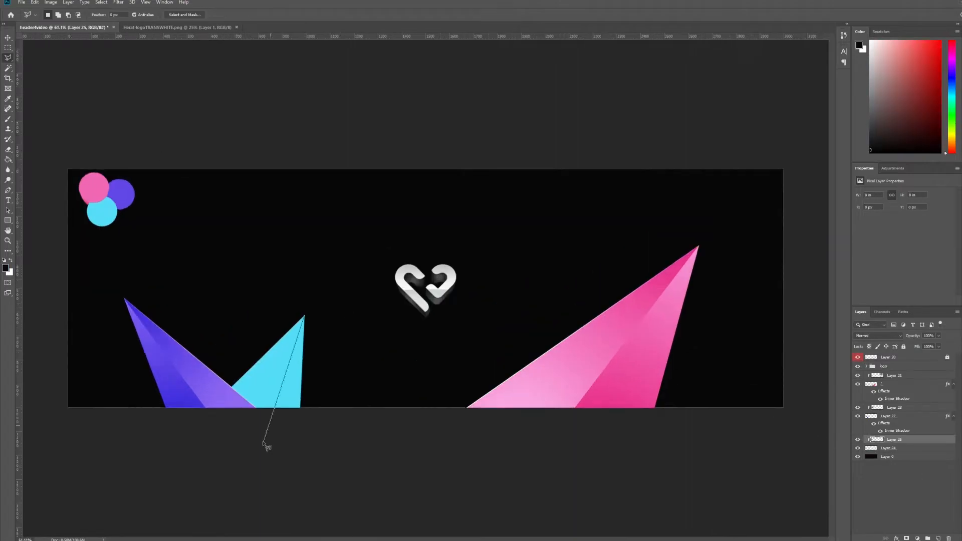
Shade the cyan triangle's facets with the soft brush in black and white, deselect, and save the document.
left_click(305, 318)
key("b")
key("x")
key("ctrl+d")
key("ctrl+s")
left_click(401, 281)
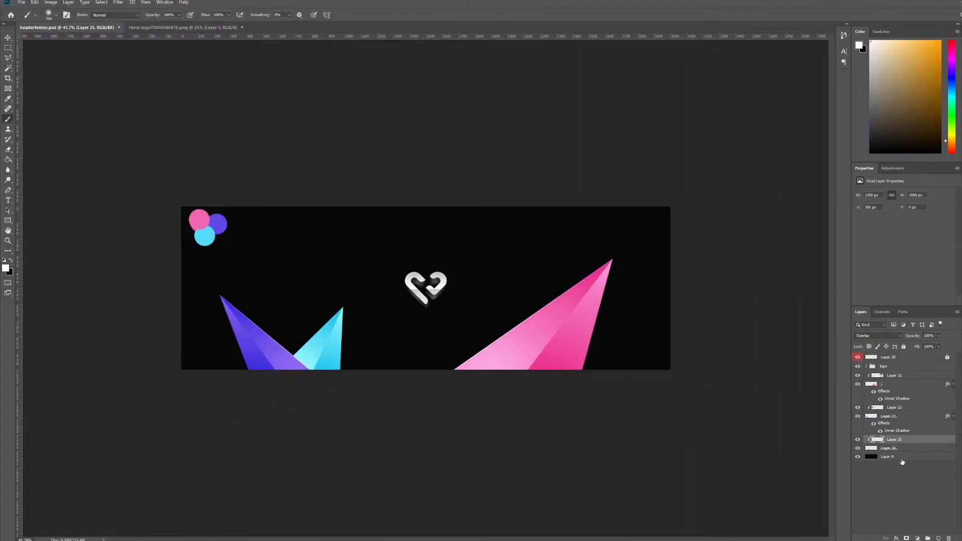
On a new layer above the background, draw a wide triangle hanging from the canvas's top edge in the palette's pink.
left_click(904, 458)
left_click(937, 537)
left_click(199, 219, "alt")
key("l")
left_click(241, 204)
left_click(289, 243)
double_click(464, 198)
Select a facet of the upper pink triangle, shade it with the soft brush, and deselect.
left_click(384, 141)
key("b")
left_click(301, 226)
key("ctrl+d")
scroll(504, 292, "down", 2)
On a new layer, outline an arrowhead shape right of the heart logo, fill it with the palette's violet, and deselect.
left_click(904, 474)
left_click(937, 538)
left_click(253, 235, "alt")
left_click(448, 255)
left_click(480, 264)
left_click(463, 302)
double_click(501, 259)
key("alt+BackSpace")
key("ctrl+d")
Shade a facet of the violet arrowhead with the soft brush on a new layer and set that layer to Overlay.
key("ctrl+shift+alt+n")
scroll(552, 239, "up", 4)
double_click(530, 223)
key("b")
left_click(444, 238)
key("ctrl+d")
left_click(879, 335)
left_click(881, 399)
Give the violet arrowhead's layer an Inner Shadow and create a new layer above the background.
scroll(711, 302, "down", 3)
left_click(887, 491)
double_click(902, 512)
key("Return")
left_click(937, 538, "ctrl")
Draw two spikes hanging from the canvas's top edge near its right end in the palette's cyan.
left_click(5, 268)
left_click(224, 240)
key("l")
left_click(520, 206)
left_click(556, 229)
Shade the facets of both cyan spikes with the soft brush on a new clipped layer and set that layer to Overlay.
key("ctrl+shift+alt+n")
left_click(514, 181)
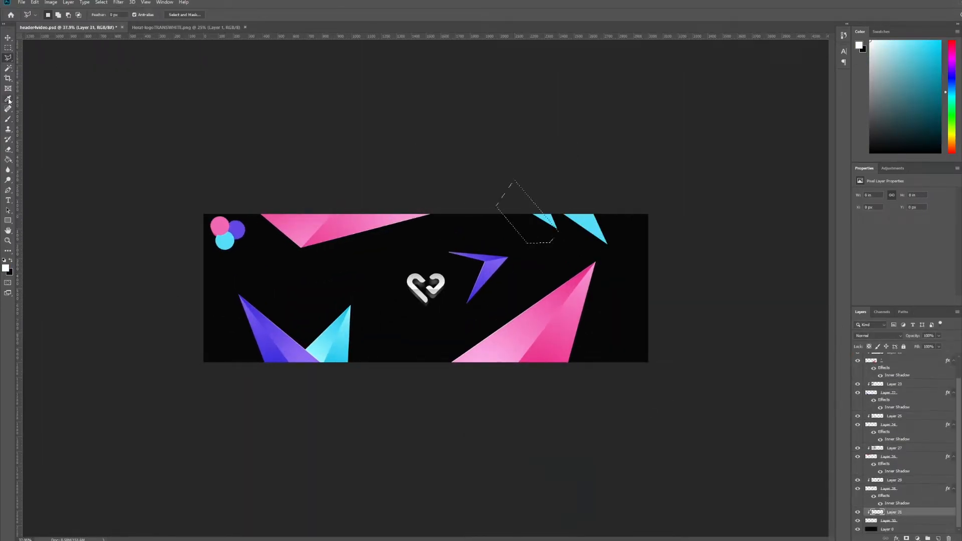
scroll(549, 261, "up", 5)
left_click(631, 242)
key("b")
key("x")
left_click(651, 242)
key("ctrl+d")
left_click(878, 336)
left_click(878, 434)
Save the document and hide the layer holding the three palette circles.
key("v")
scroll(363, 224, "down", 10)
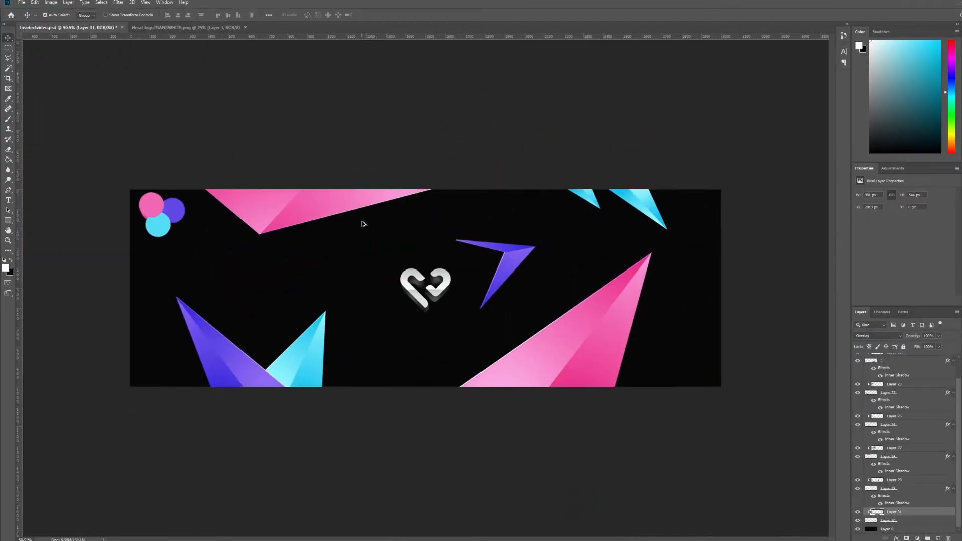
scroll(361, 222, "up", 4)
key("ctrl+s")
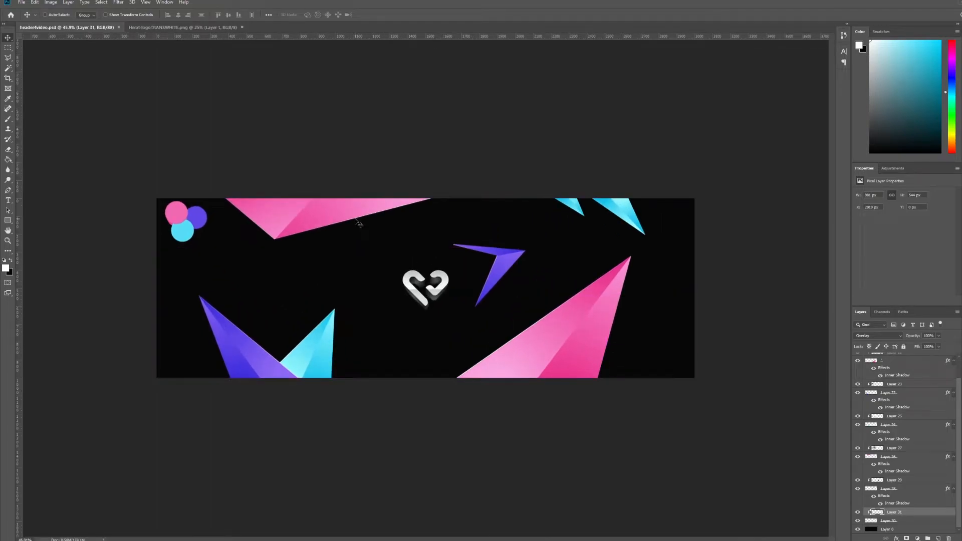
scroll(899, 404, "up", 2)
left_click(857, 356)
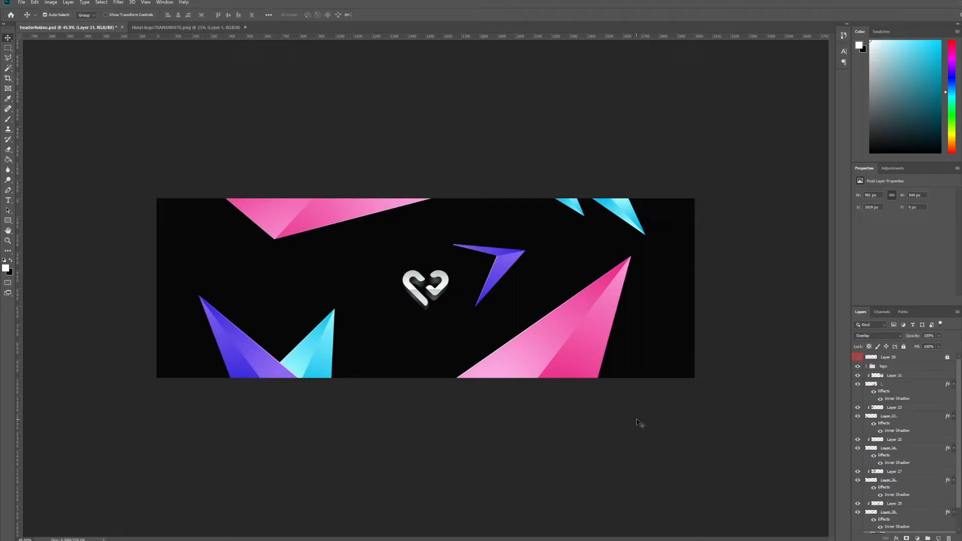
Select the background layer, set the foreground colour to pure black (000000), and refill the background with it.
left_click(6, 271)
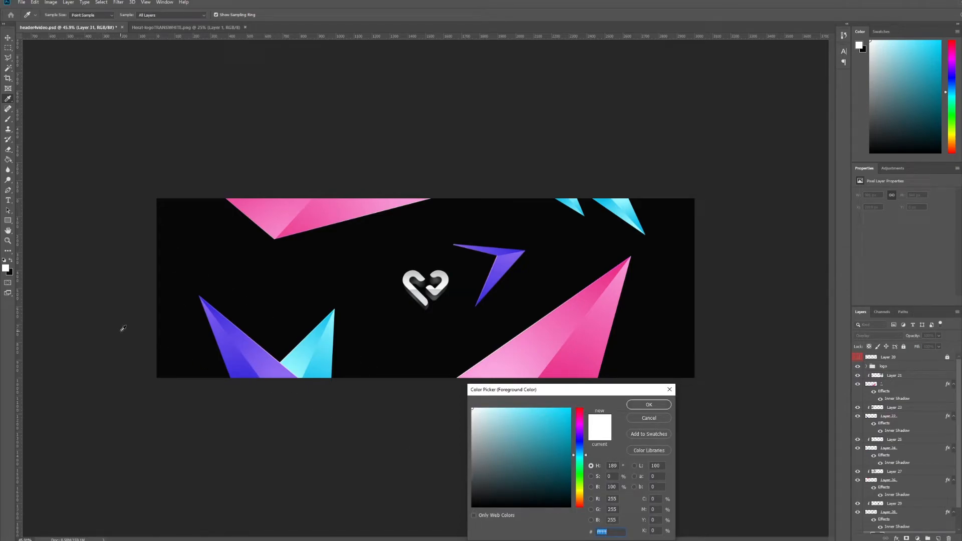
left_click(648, 404)
scroll(897, 521, "down", 1)
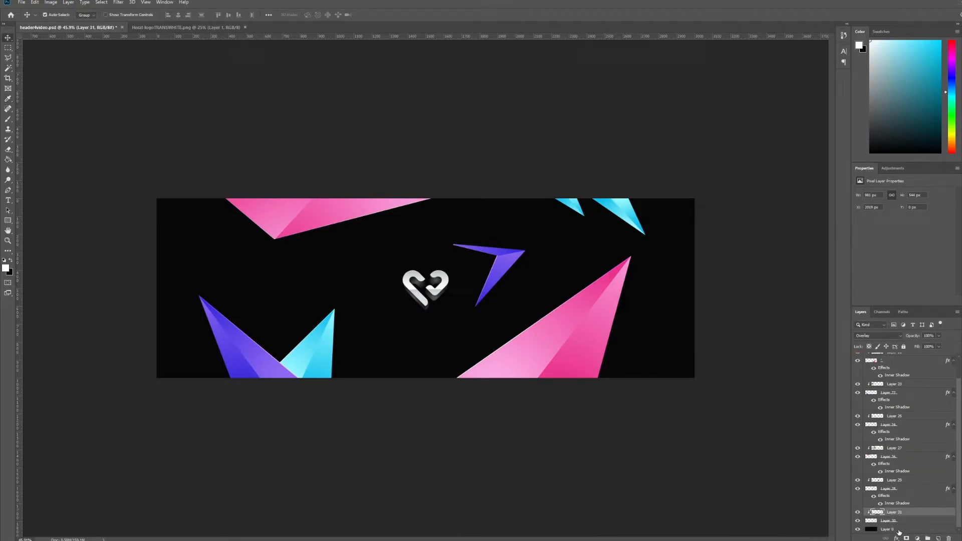
left_click(894, 530)
left_click(11, 260)
left_click(6, 268)
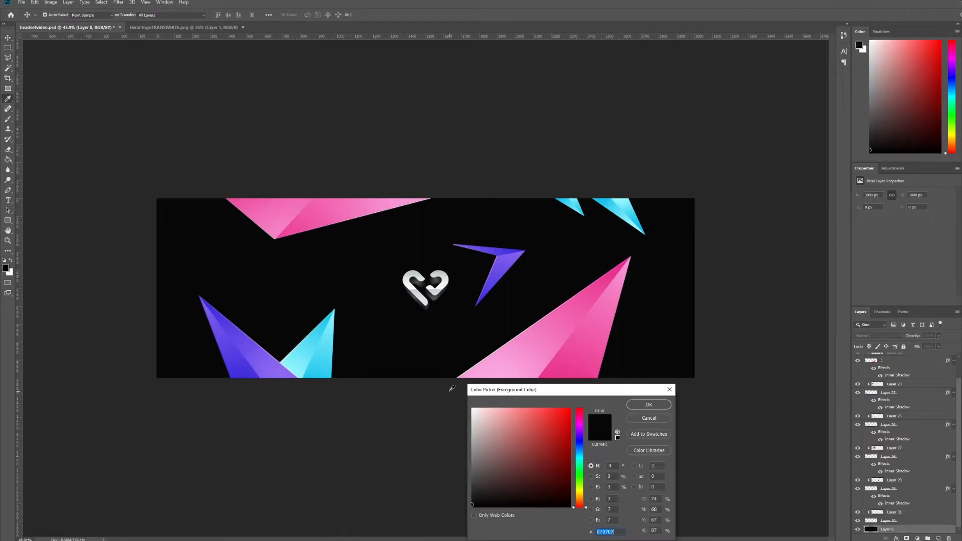
type("000000")
left_click(646, 405)
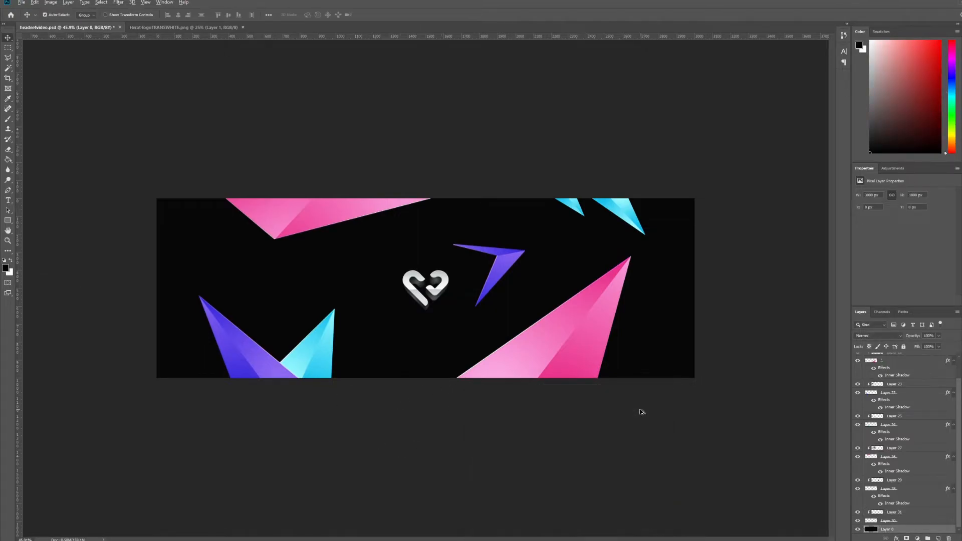
Create a new layer above the background, set the foreground to a very dark grey, and switch to the Polygonal Lasso.
key("ctrl+shift+n")
key("Return")
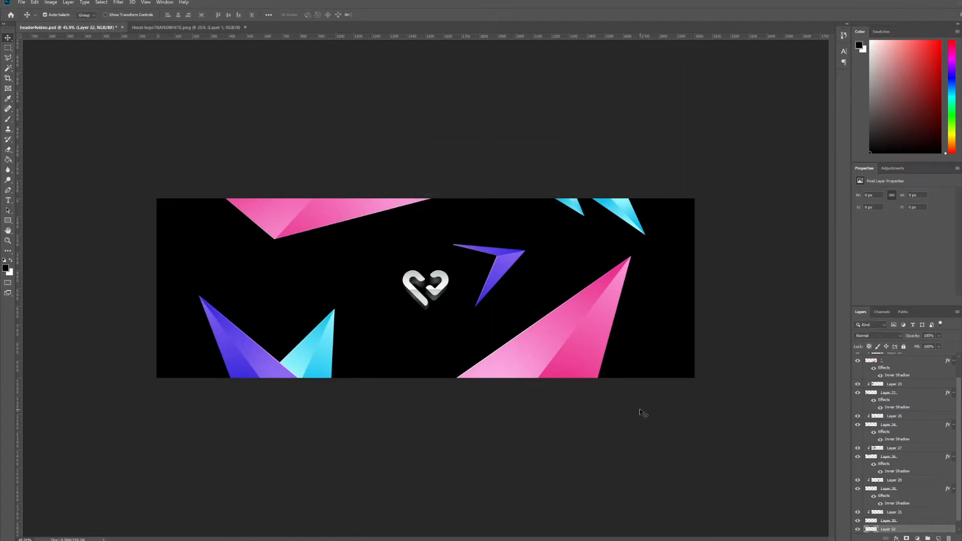
left_click(6, 268)
left_click_drag(475, 504, 460, 502)
left_click(649, 404)
left_click(7, 57)
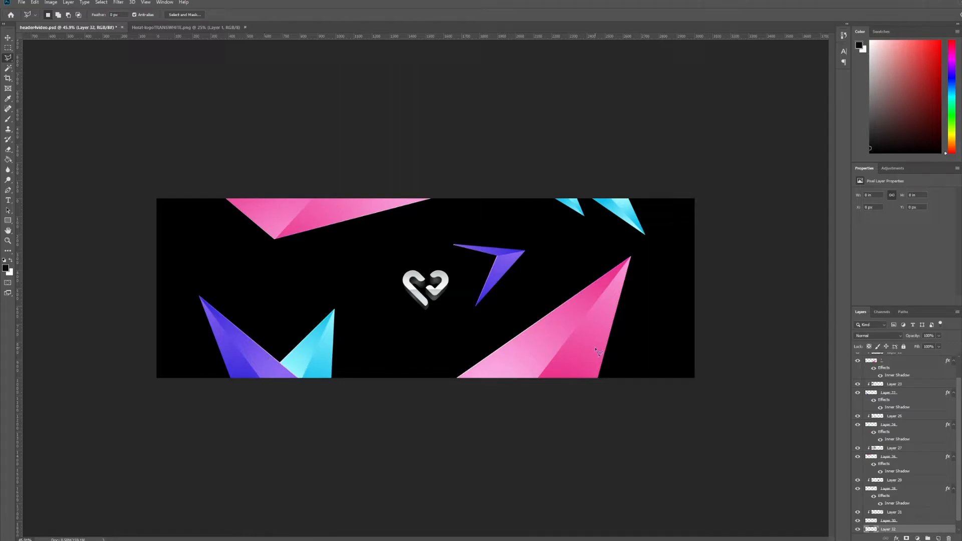
Outline a triangle about 461 by 677 px just right of the large pink triangle, fill it with the dark grey, and deselect.
left_click(606, 381)
left_click(636, 256)
left_click(696, 399)
left_click(608, 383)
key("alt+BackSpace")
key("ctrl+d")
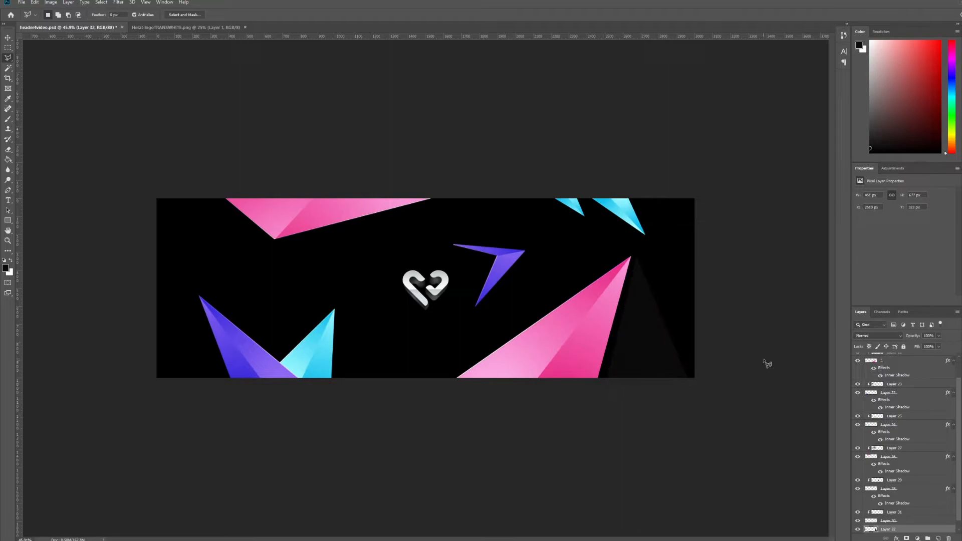
On a new layer, outline an angular shape covering the canvas's right edge beside the cyan spikes, fill it dark grey, and deselect.
key("ctrl+shift+n")
key("Return")
left_click(696, 377)
left_click(635, 237)
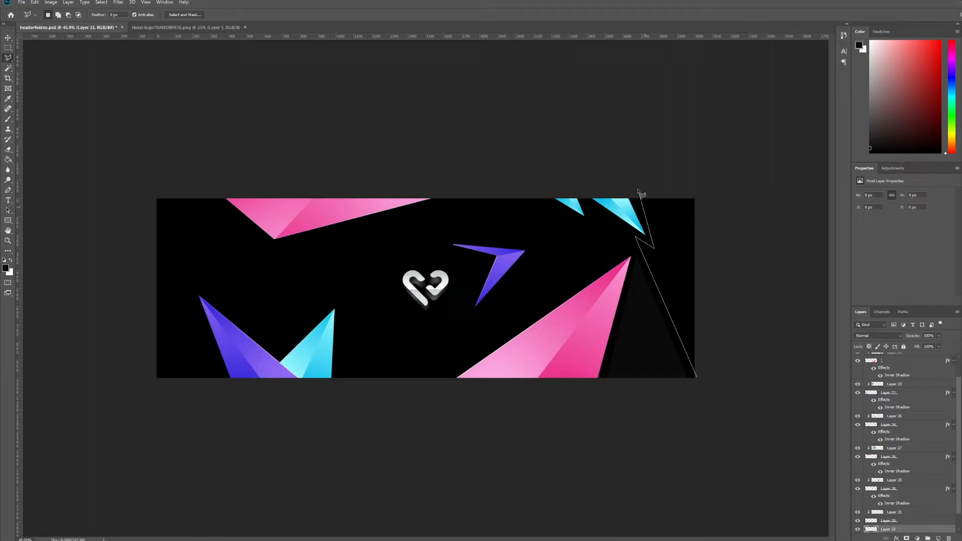
left_click(657, 251)
left_click(627, 167)
left_click(710, 168)
left_click(736, 242)
left_click(727, 367)
left_click(697, 378)
key("alt+BackSpace")
key("ctrl+d")
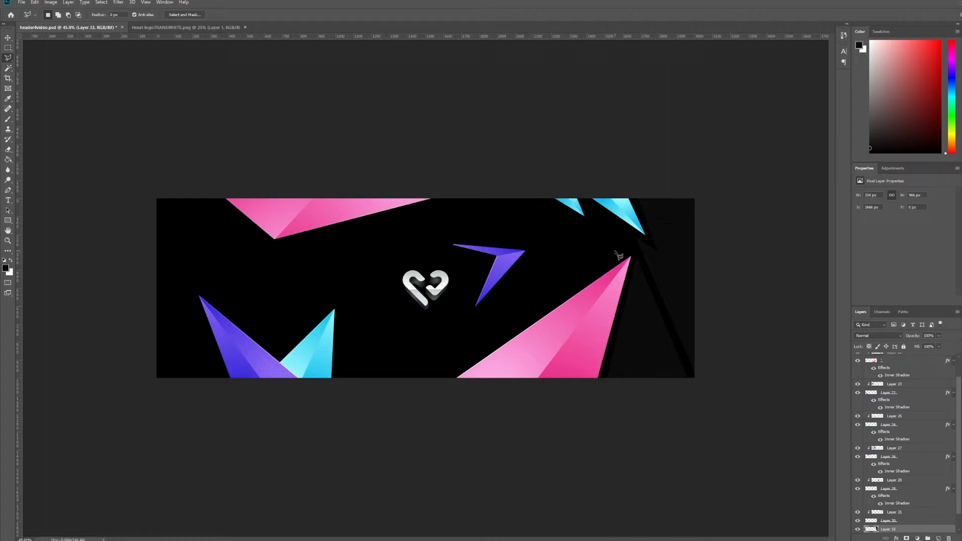
Outline a triangle along the canvas's left edge beside the violet triangle, fill it with the dark grey, and deselect.
left_click(224, 381)
left_click(147, 191)
left_click(140, 416)
left_click(225, 381)
key("alt+BackSpace")
key("ctrl+d")
scroll(892, 473, "down", 1)
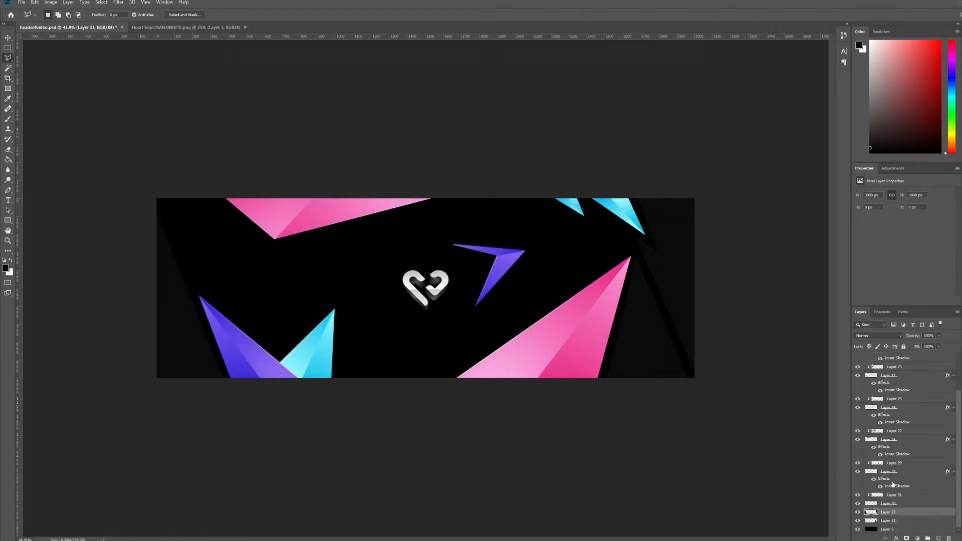
Undo the left-edge triangle's fill, refill it dark grey on a new layer of its own, and deselect.
key("ctrl+z")
key("ctrl+z")
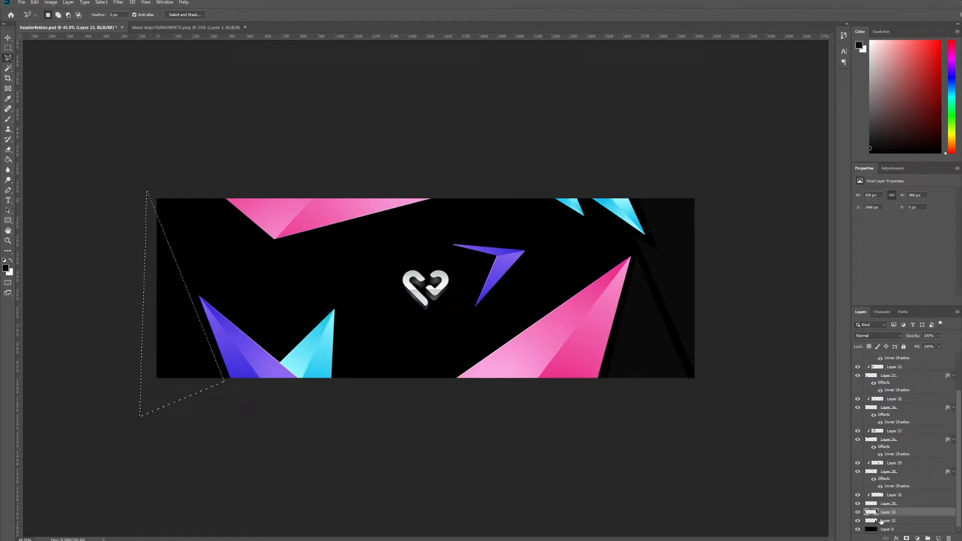
key("ctrl+j")
key("ctrl+d")
scroll(916, 507, "down", 1)
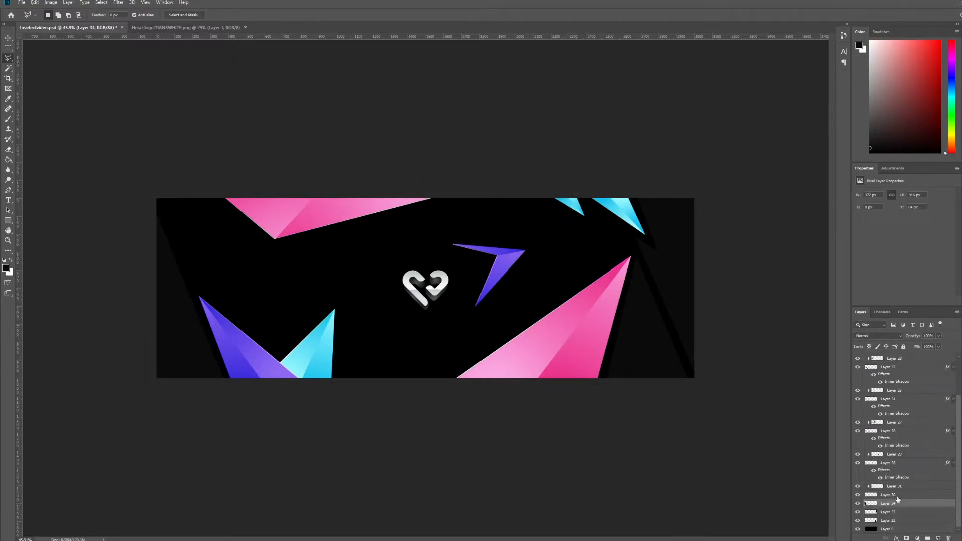
Group all the pink, violet and cyan shape layers with their shading and name the group colouredshapes.
left_click(896, 497)
scroll(910, 494, "up", 3)
left_click(907, 376, "shift")
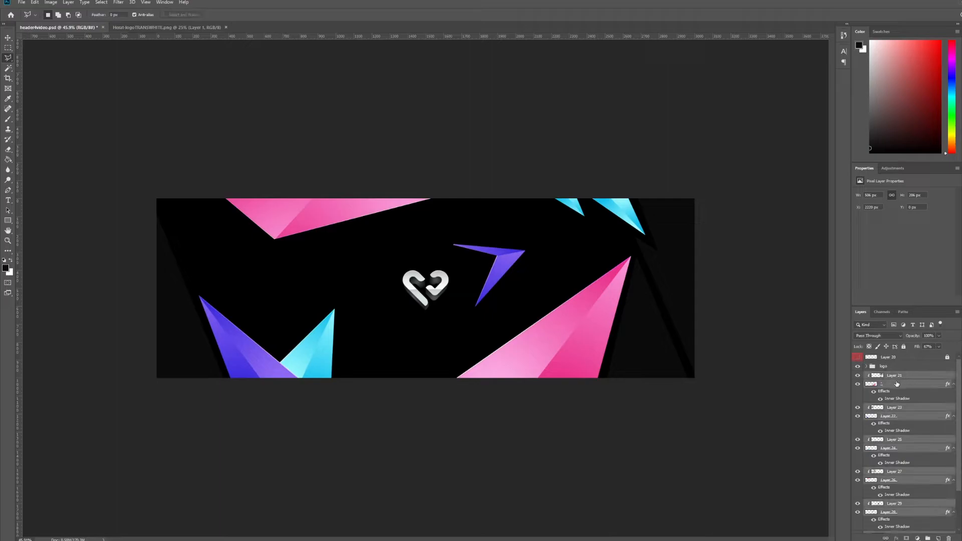
key("ctrl+g")
double_click(888, 376)
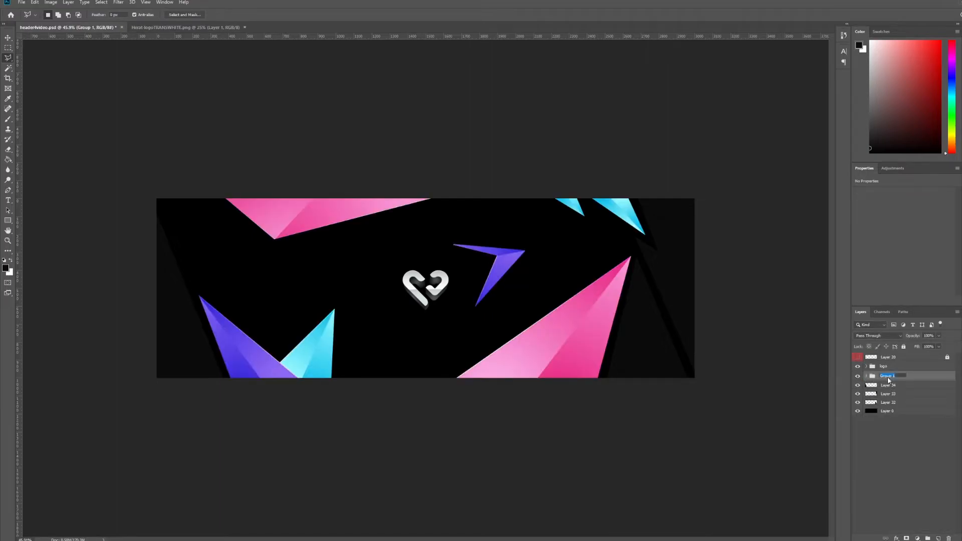
type("colouredshapes")
key("Return")
On a new layer below the coloured shapes group, outline the area between the upper pink shape and the violet and cyan triangles, and fill it dark grey.
left_click(910, 386)
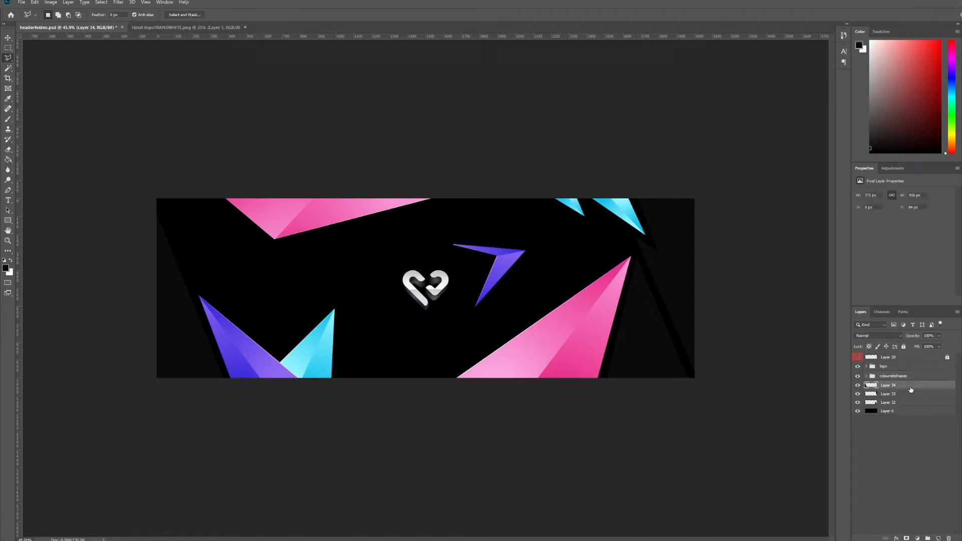
key("ctrl+shift+n")
key("Return")
left_click(212, 196)
left_click(274, 247)
left_click(427, 204)
left_click(280, 352)
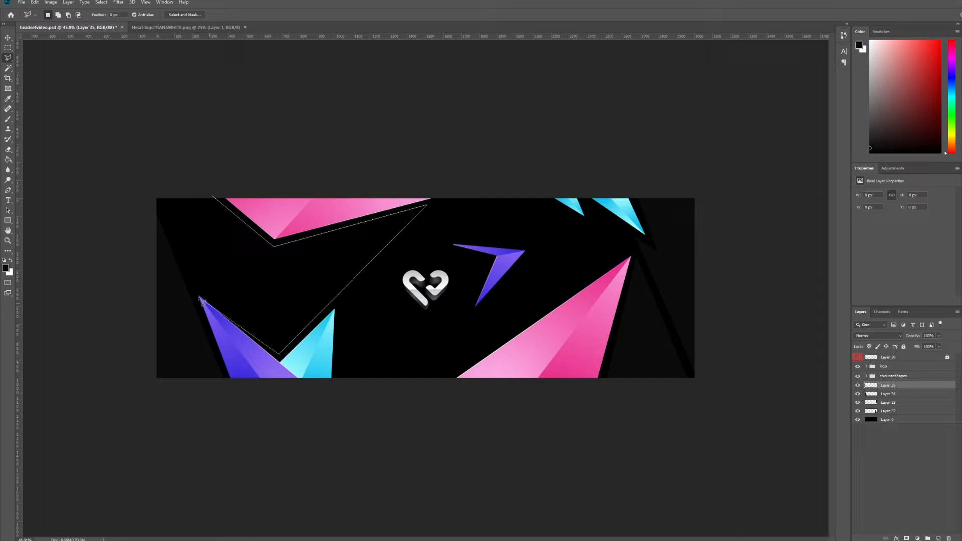
left_click(213, 197)
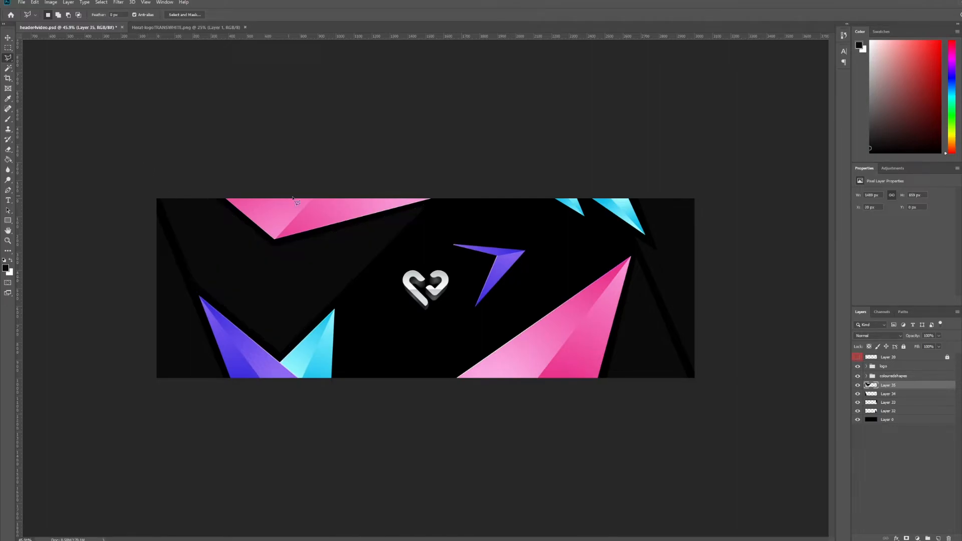
left_click(340, 379)
left_click(342, 307)
left_click(454, 188)
left_click(523, 243)
left_click(412, 237)
left_click(487, 259)
double_click(440, 393)
key("alt+BackSpace")
key("ctrl+d")
key("ctrl+z")
key("ctrl+z")
On a new layer, outline a five-sided shape around the heart logo between the cyan triangle and the violet arrow, and fill it dark grey.
left_click(437, 380)
left_click(489, 258)
left_click(404, 238)
left_click(342, 305)
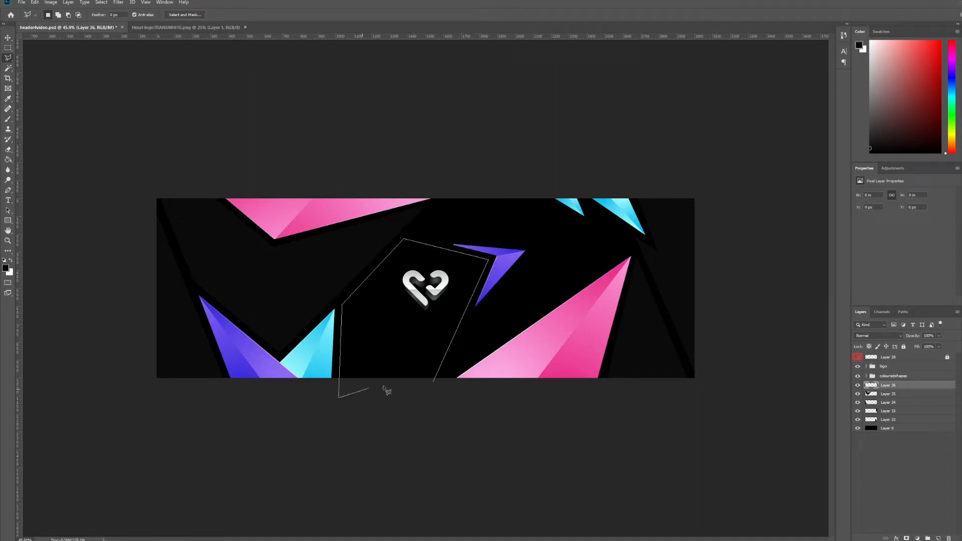
Outline the area between the violet arrow, the large pink triangle and the canvas's upper edge, fill it dark grey, and deselect.
left_click(443, 198)
left_click(412, 234)
left_click(540, 246)
left_click(468, 326)
left_click(443, 381)
left_click(629, 246)
left_click(531, 192)
left_click(442, 198)
key("alt+BackSpace")
key("ctrl+d")
Outline a narrow area from between the cyan spikes down to the large pink triangle's tip, fill it dark grey, and deselect.
left_click(582, 194)
left_click(591, 221)
left_click(632, 246)
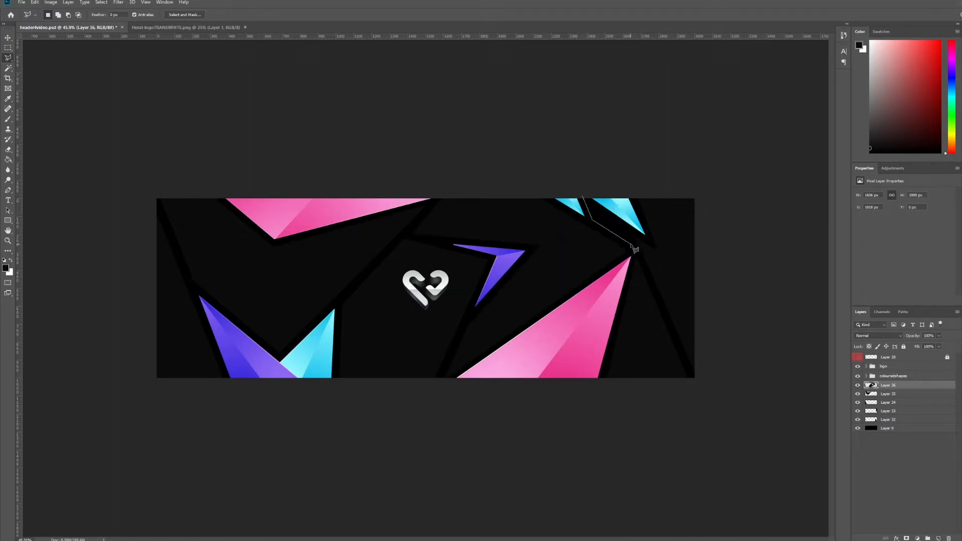
left_click(581, 194)
key("alt+BackSpace")
key("ctrl+d")
Identify the layer of the dark triangle beside the large pink triangle and create a new layer clipped to it.
left_click(857, 385)
left_click(857, 384)
left_click(857, 419)
left_click(858, 419)
left_click(900, 422)
key("ctrl+shift+n")
key("Return")
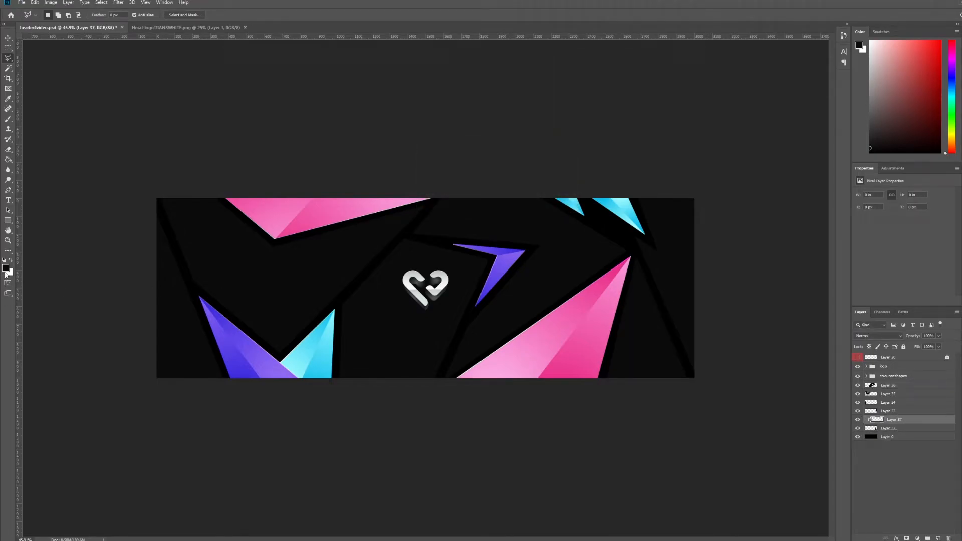
Outline a narrow facet over the dark triangle's left part and paint it black with a soft white highlight at its tip.
left_click(636, 255)
left_click(649, 410)
left_click(577, 388)
left_click(6, 269)
left_click(649, 405)
left_click(8, 120)
left_click_drag(404, 320, 476, 291)
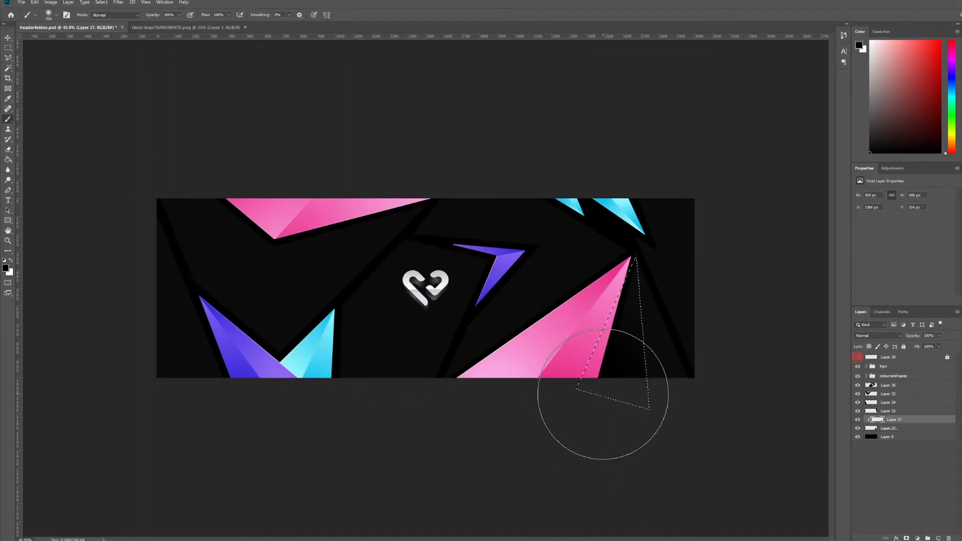
key("x")
left_click_drag(630, 253, 639, 244)
left_click(636, 246)
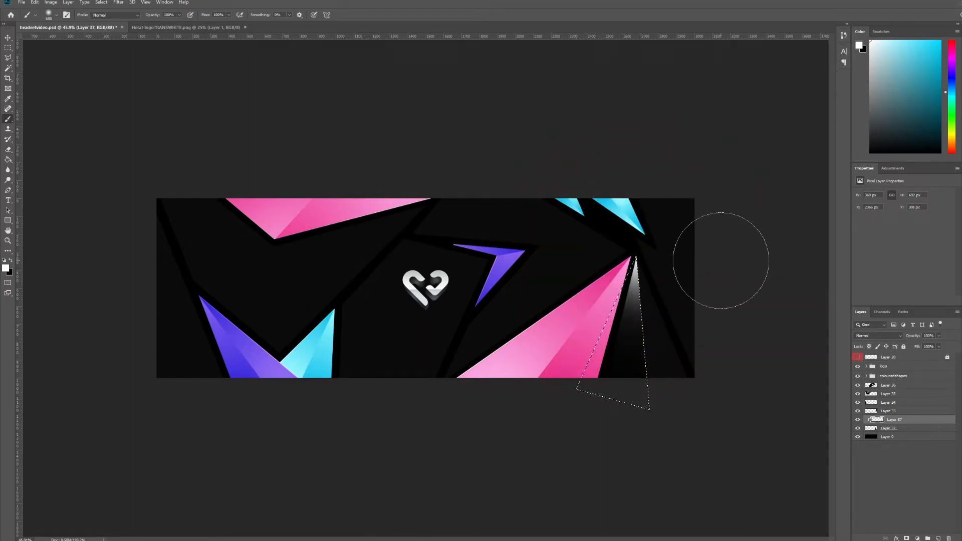
Invert the selection and shade the triangle's other facet with soft black at the tip and soft white at its base.
key("x")
left_click_drag(630, 263, 647, 256)
left_click(636, 248)
key("x")
left_click_drag(669, 393, 654, 372)
left_click(671, 399)
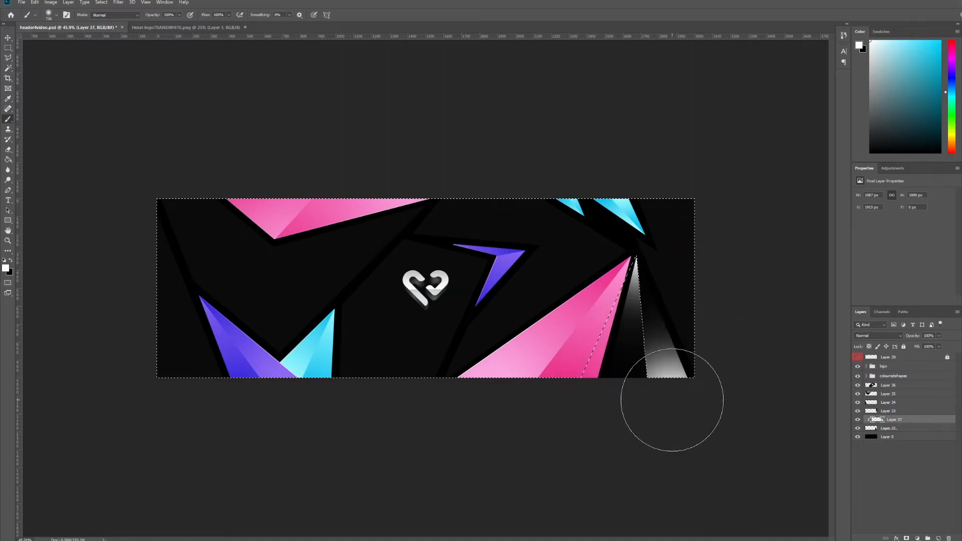
Set the shading layer's blend mode to Overlay and deselect.
left_click(885, 339)
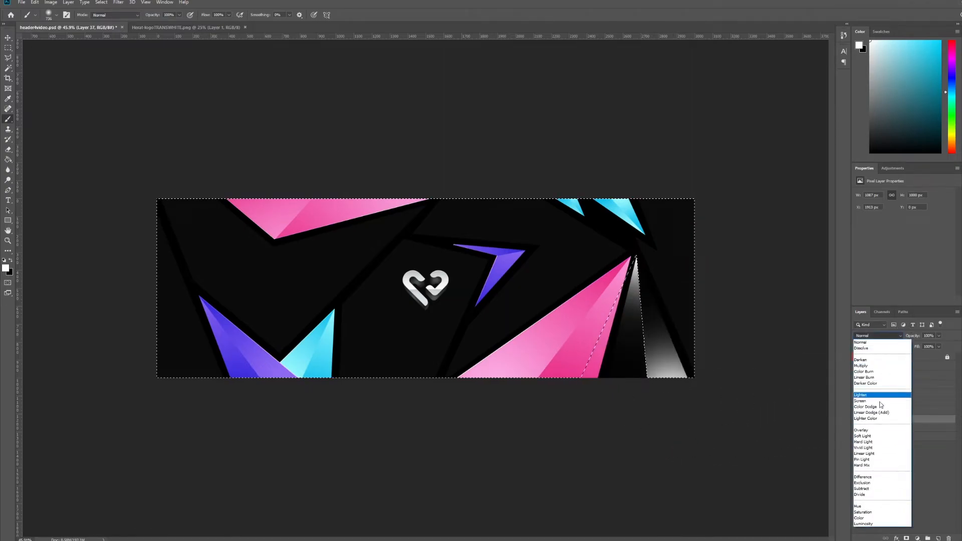
left_click(875, 432)
key("ctrl+d")
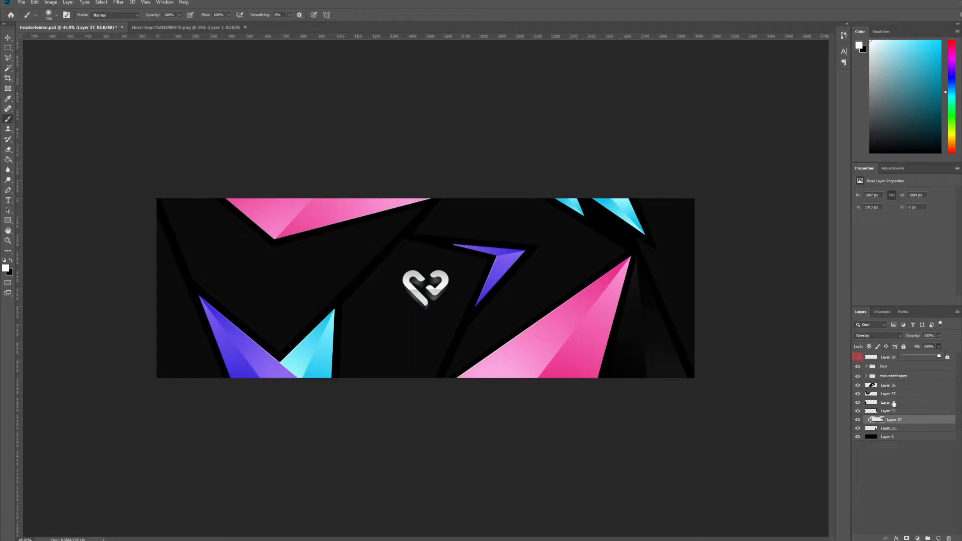
Add an Inner Shadow effect to the dark triangle beside the large pink one, with Normal blend mode and a 90° angle.
left_click(898, 428)
key("h")
double_click(897, 429)
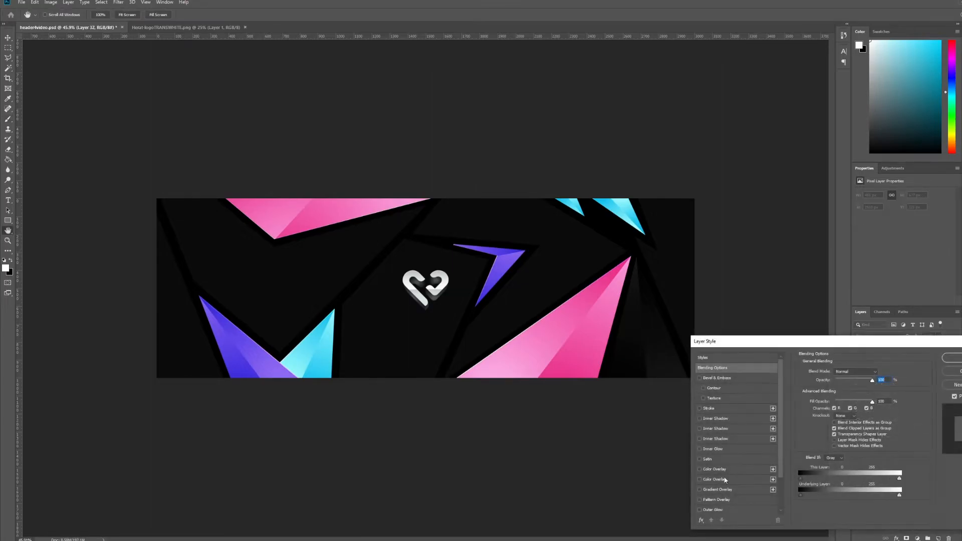
left_click(715, 422)
left_click(834, 400)
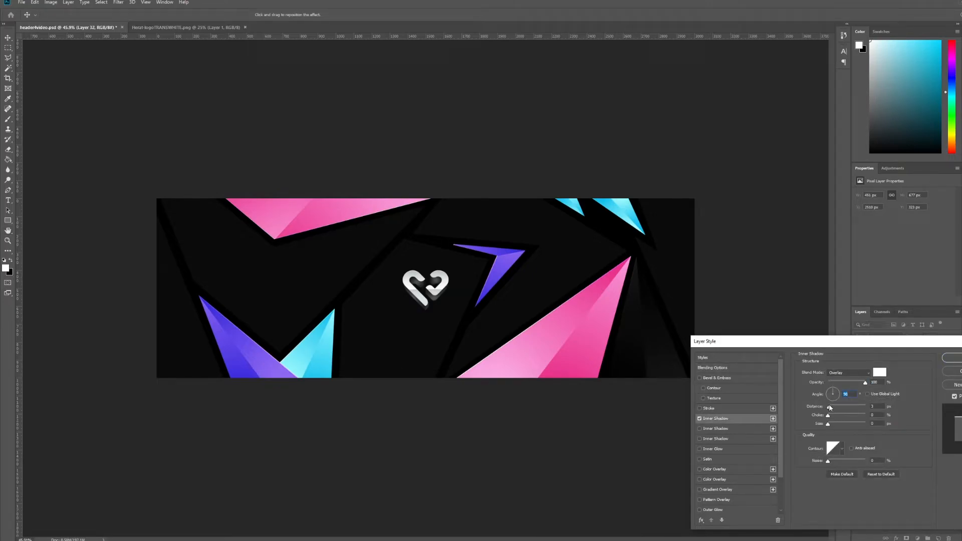
left_click(840, 373)
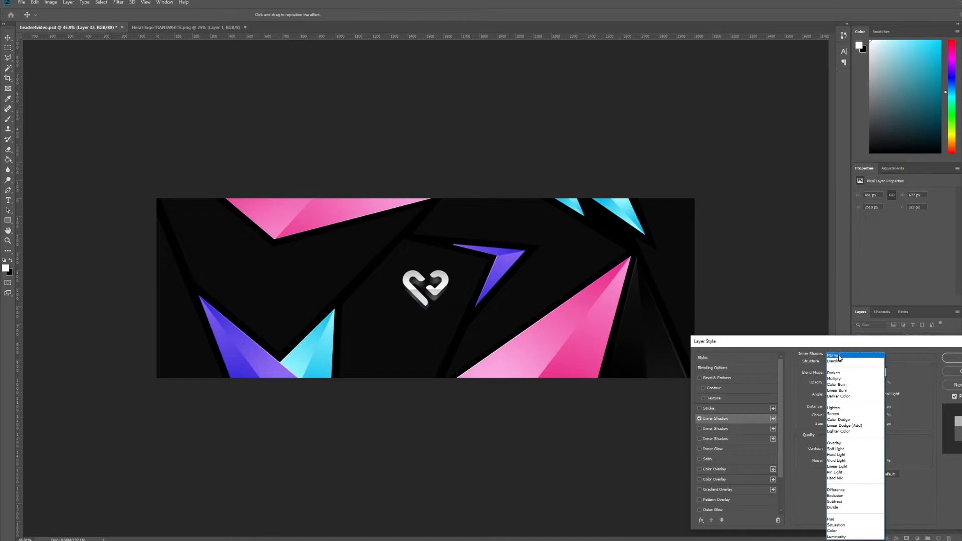
left_click(840, 354)
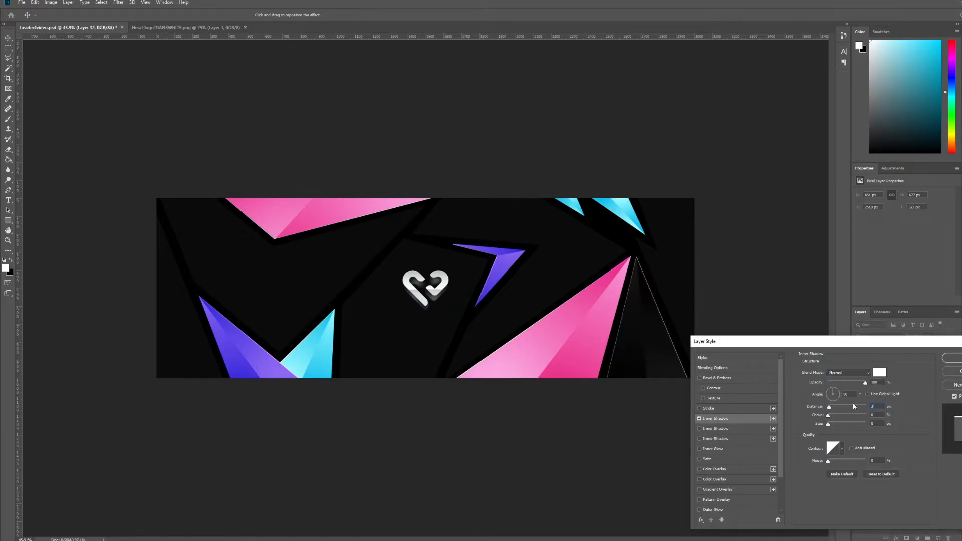
Set the inner shadow's colour to dark grey #343434 and apply the layer style.
left_click(879, 372)
mouse_move(471, 441)
left_mouse_down()
mouse_move(474, 483)
mouse_move(463, 485)
left_mouse_up()
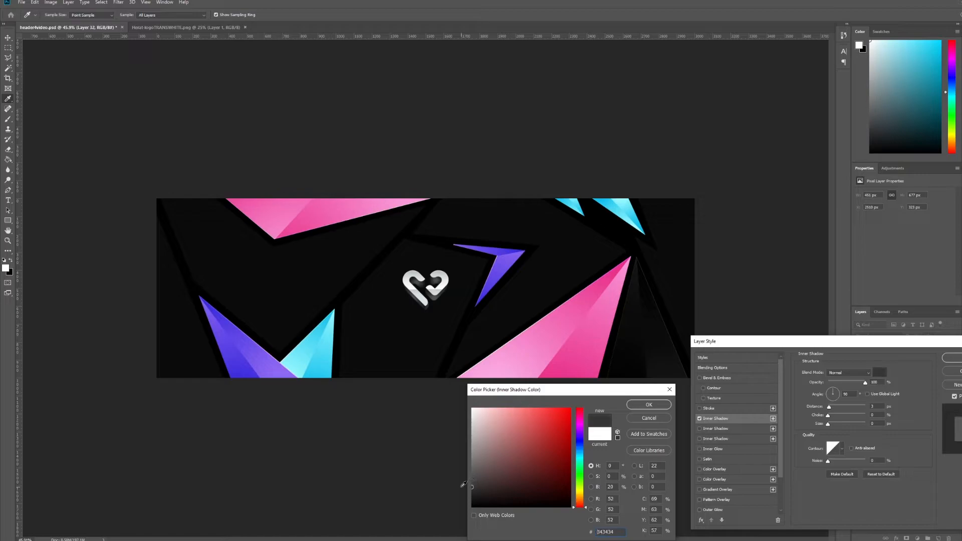
left_click(648, 405)
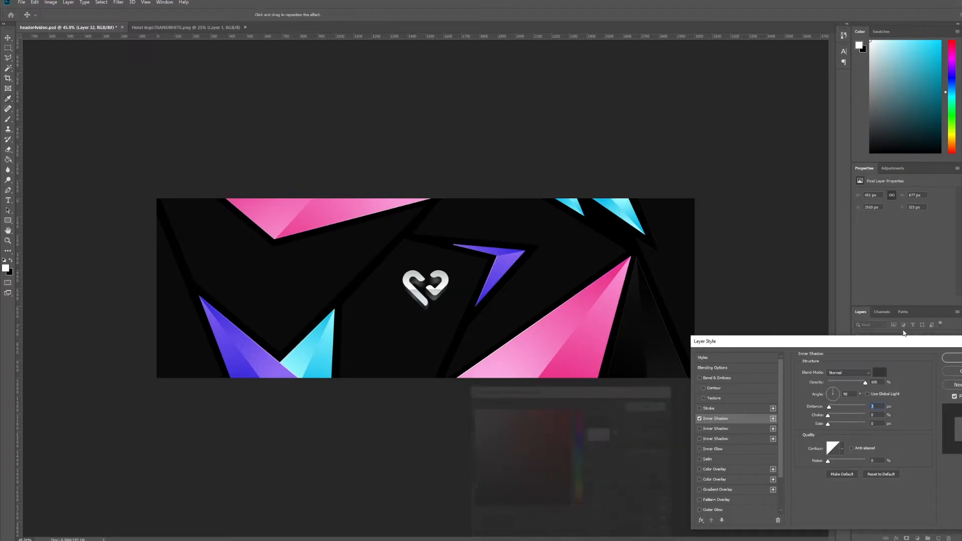
left_click(956, 358)
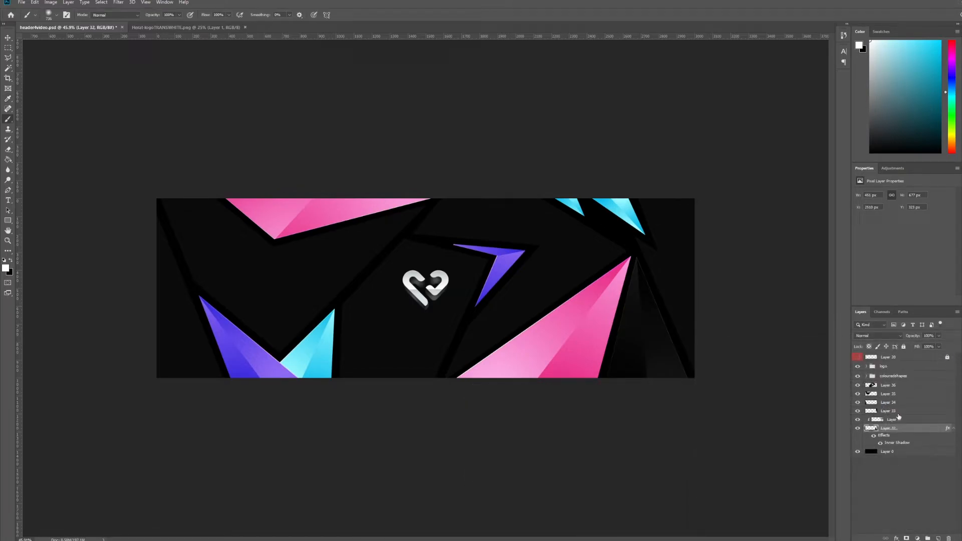
Create another new layer above the triangle's Overlay shading and clip it to the same dark triangle.
left_click(902, 421)
key("ctrl+shift+n")
key("Return")
left_click(902, 424, "alt")
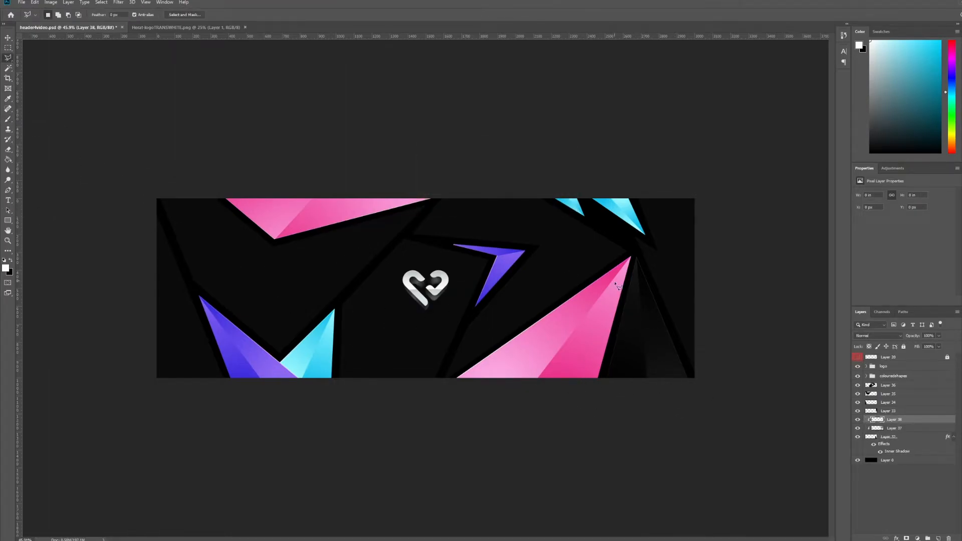
Outline a small triangle at the dark triangle's base and paint a soft white highlight along its slanted edge.
left_click(670, 383)
left_click(653, 330)
left_click(580, 413)
left_click(671, 385)
left_click(8, 119)
left_click_drag(666, 307, 695, 391)
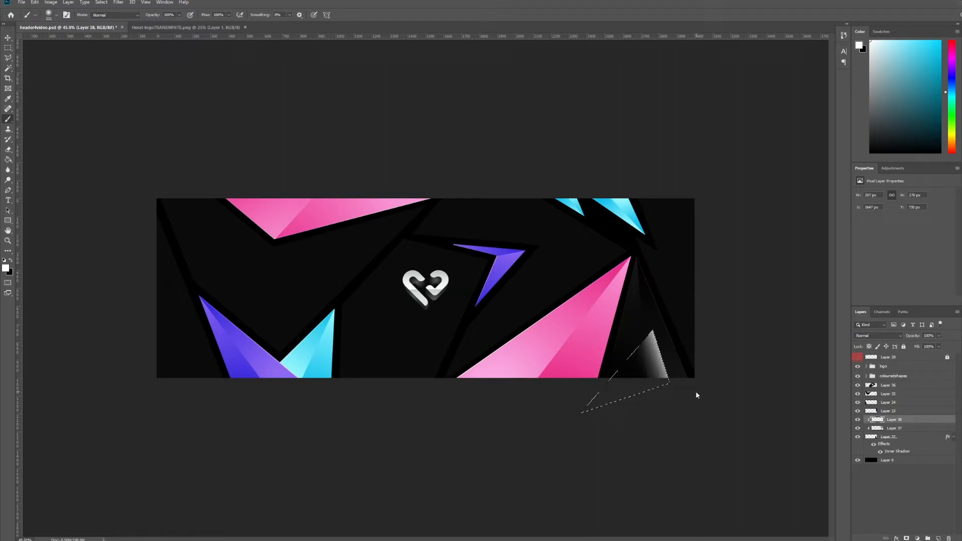
Deselect, add a layer mask to the highlight layer, and fade the highlight's upper and outer parts with soft black.
key("ctrl+d")
left_click(907, 538)
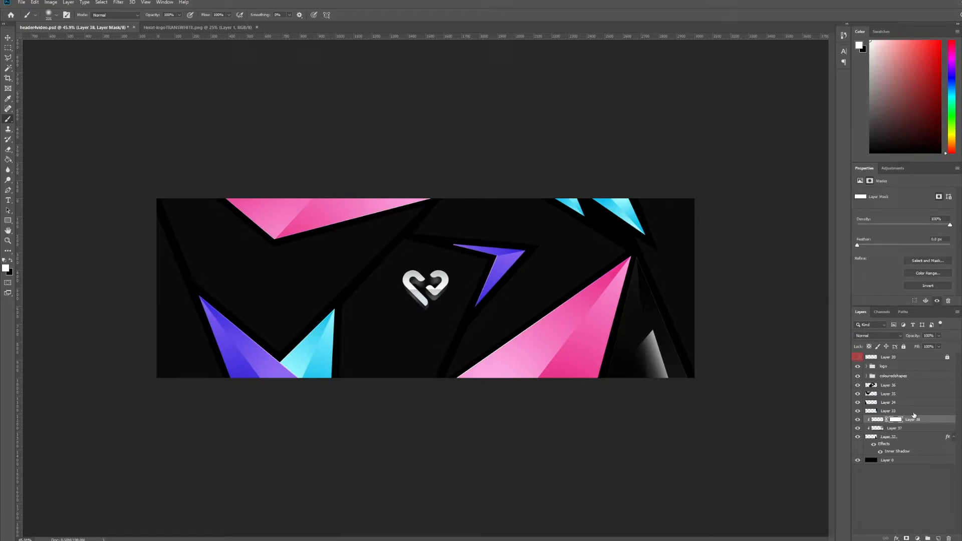
right_click(634, 310, "alt")
key("x")
mouse_move(630, 332)
left_mouse_down()
mouse_move(631, 312)
mouse_move(633, 324)
left_mouse_up()
right_click(622, 316, "alt")
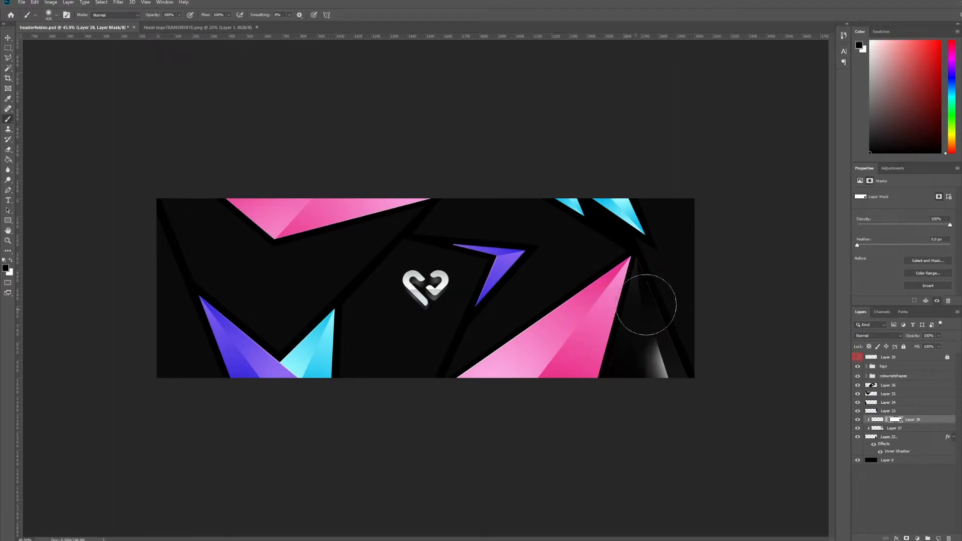
right_click(607, 358, "alt")
mouse_move(611, 389)
left_mouse_down()
mouse_move(603, 360)
mouse_move(598, 374)
left_mouse_up()
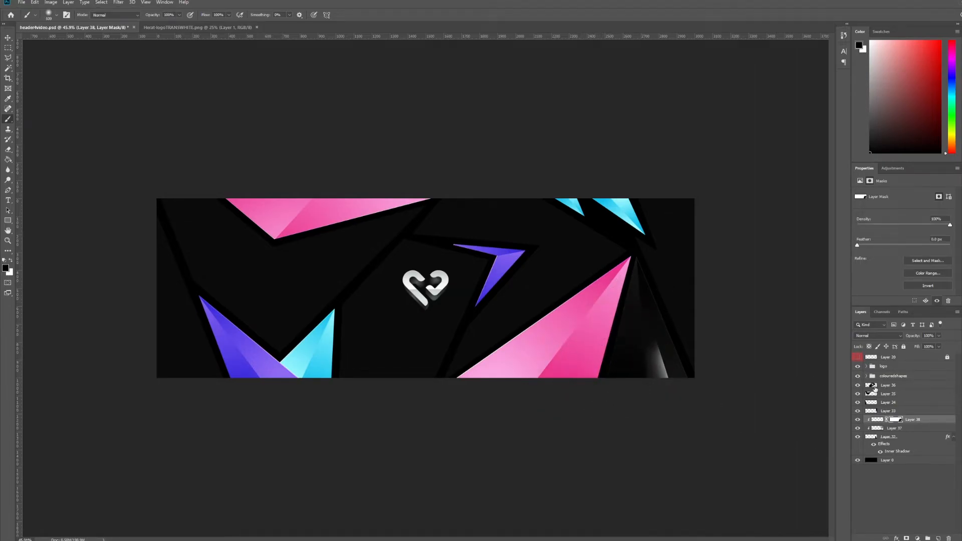
Try out blend modes on the base highlight layer and set it to Soft Light.
left_click(874, 422)
left_click(871, 335)
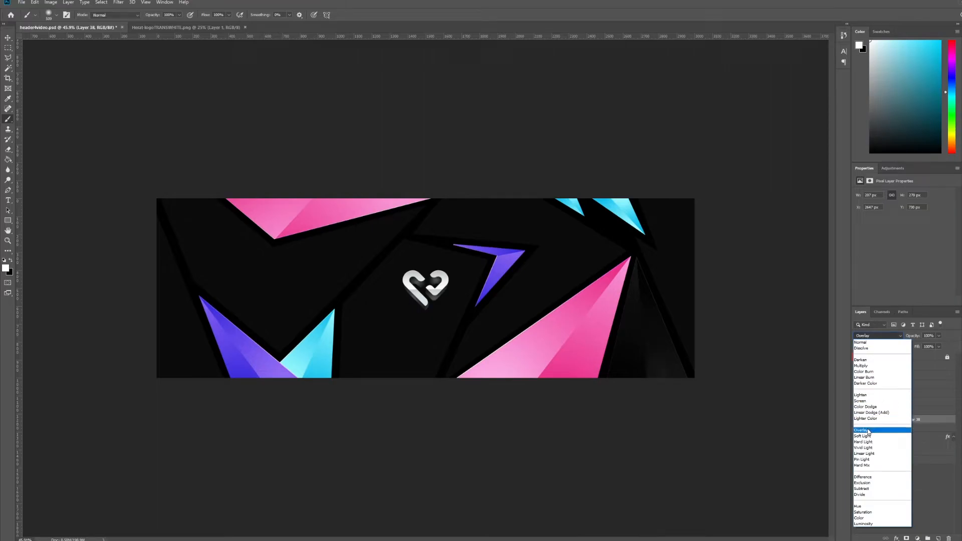
left_click(874, 409)
left_click(872, 336)
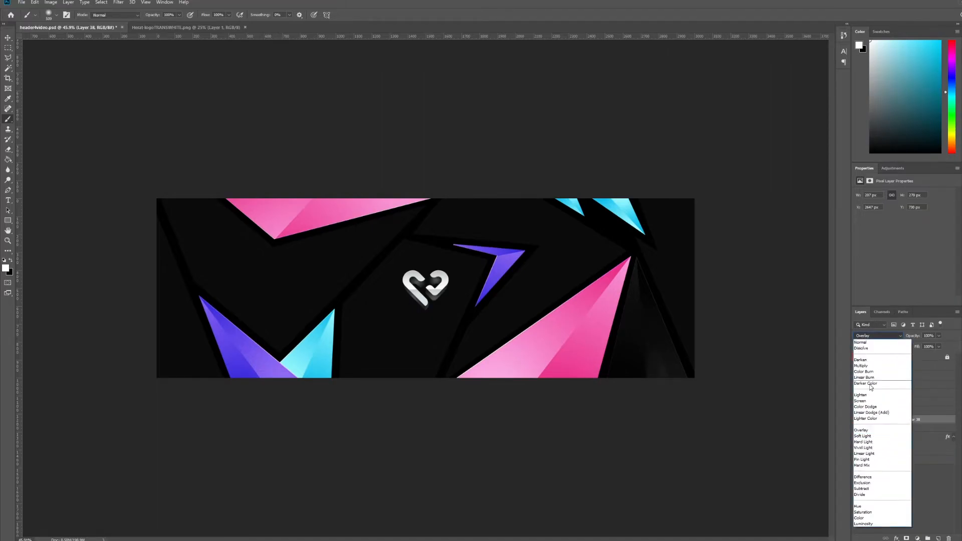
left_click(870, 438)
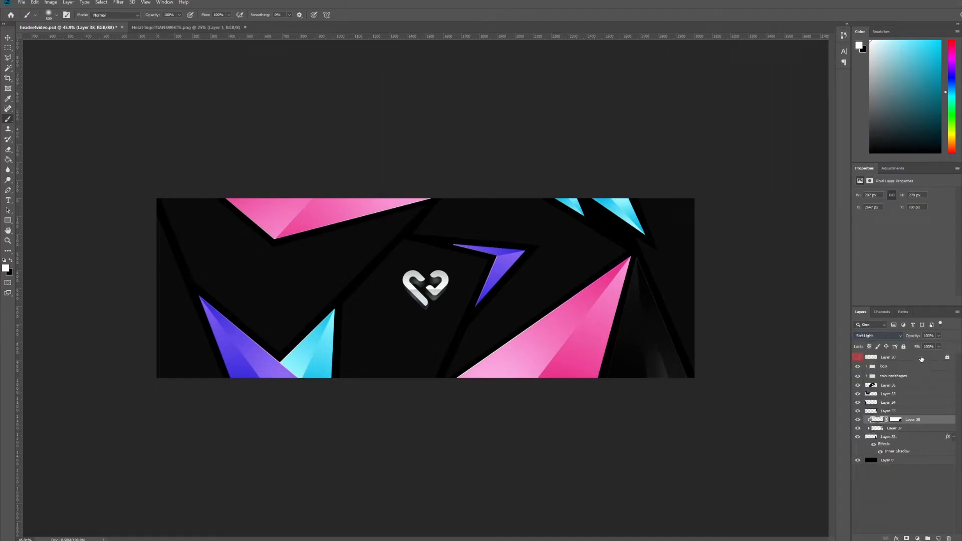
Delete the masked base highlight layer.
scroll(636, 283, "down", 3)
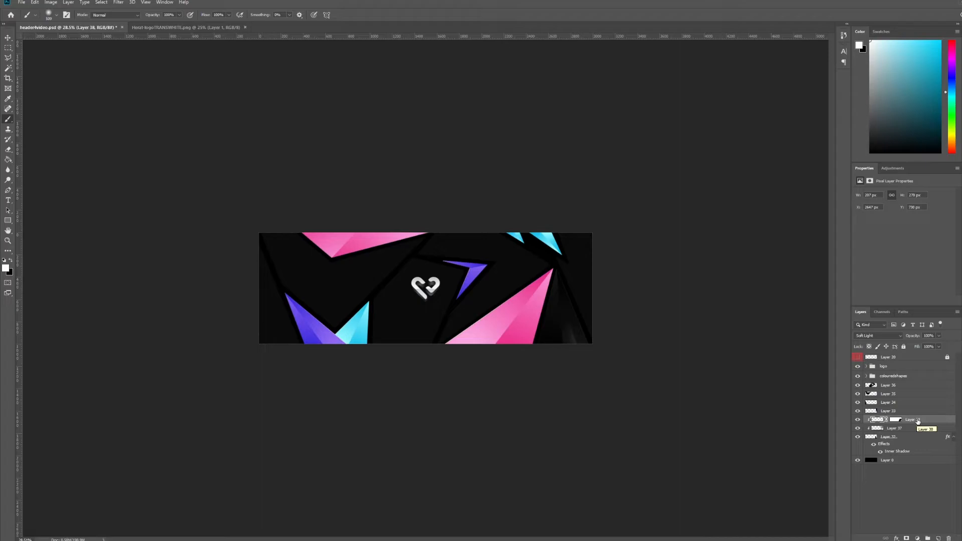
key("Delete")
scroll(501, 261, "up", 3)
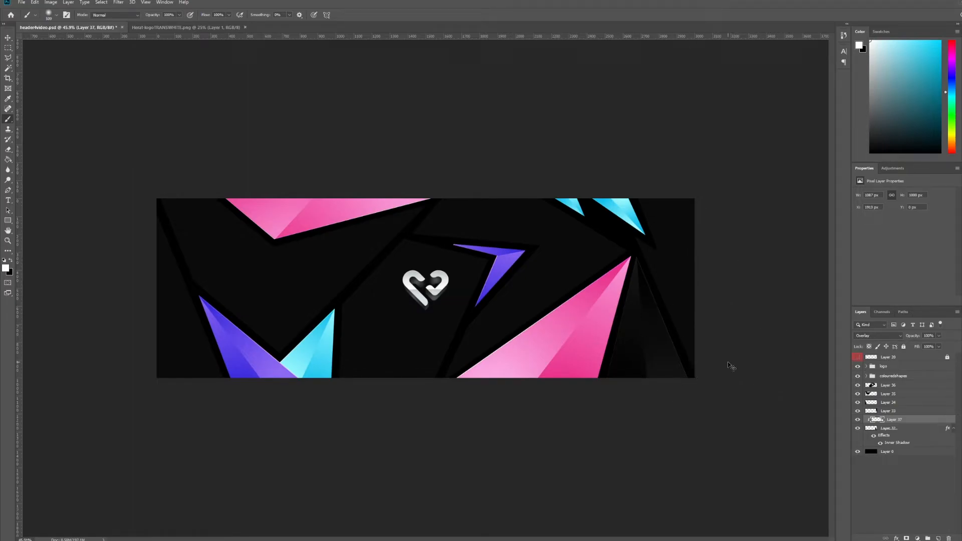
On a new layer clipped to the dark right-edge shape, outline a strip along its slanted edge and brush in a soft white highlight.
left_click(888, 411)
key("ctrl+shift+alt+n")
key("ctrl+alt+g")
key("l")
left_click(695, 378)
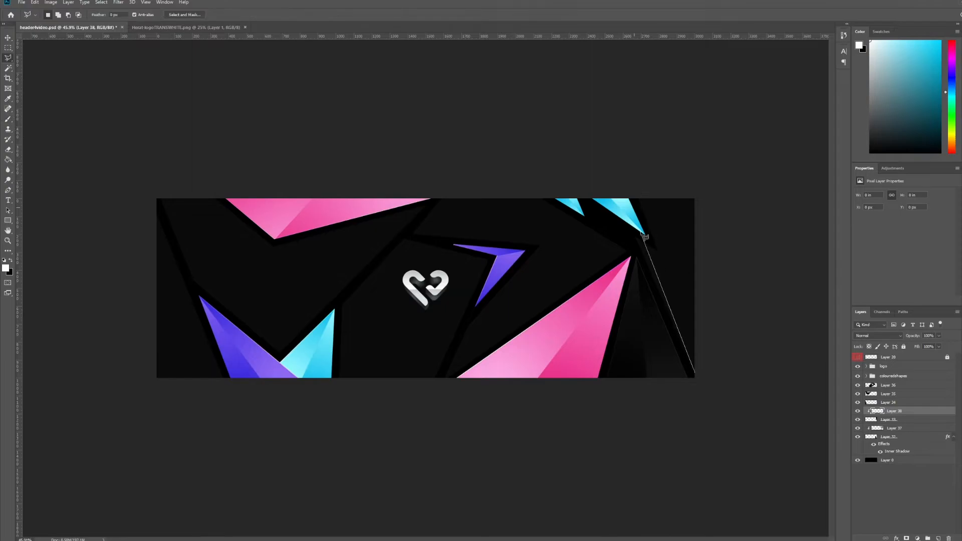
left_click(636, 174)
key("b")
Try to shade a second narrow strip beside the highlighted one on the right-edge shape with a soft brush.
scroll(618, 301, "up", 5)
left_click(553, 69)
left_click(614, 97)
left_click(659, 415)
key("b")
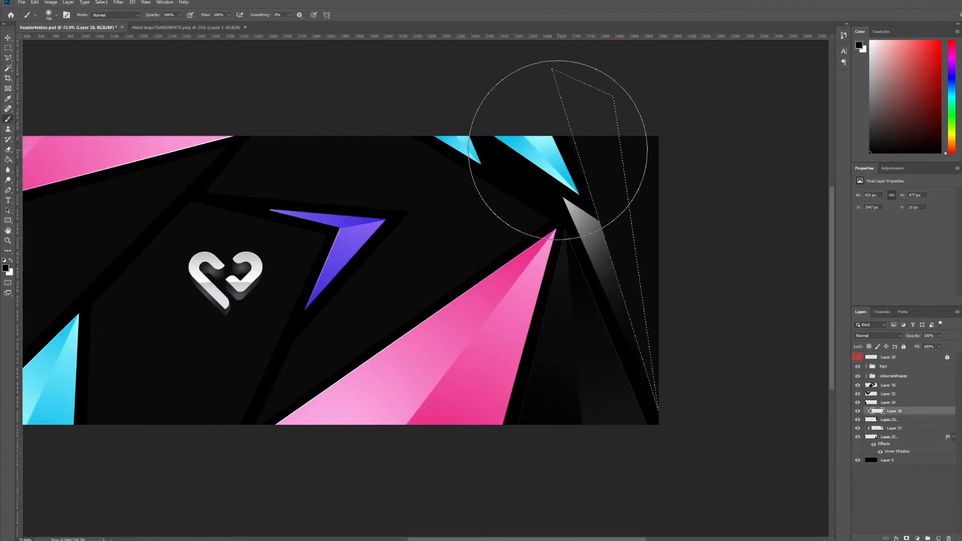
key("x")
left_click(662, 131)
key("ctrl+z")
Outline further facets on the dark background shapes with straight-edged selections and brush in soft shading blended as Soft Light.
key("l")
left_click(664, 418)
left_click(551, 95)
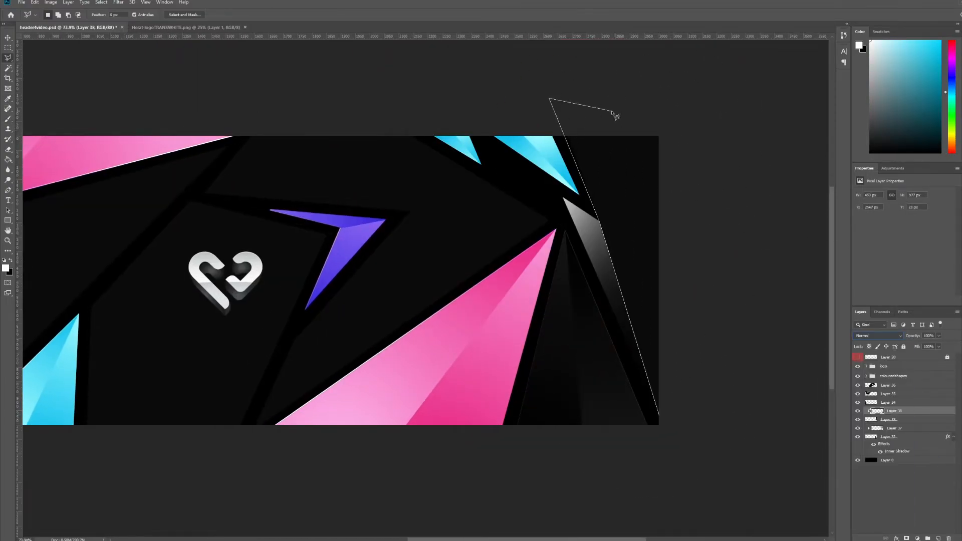
key("Escape")
left_click(606, 87)
left_click(651, 103)
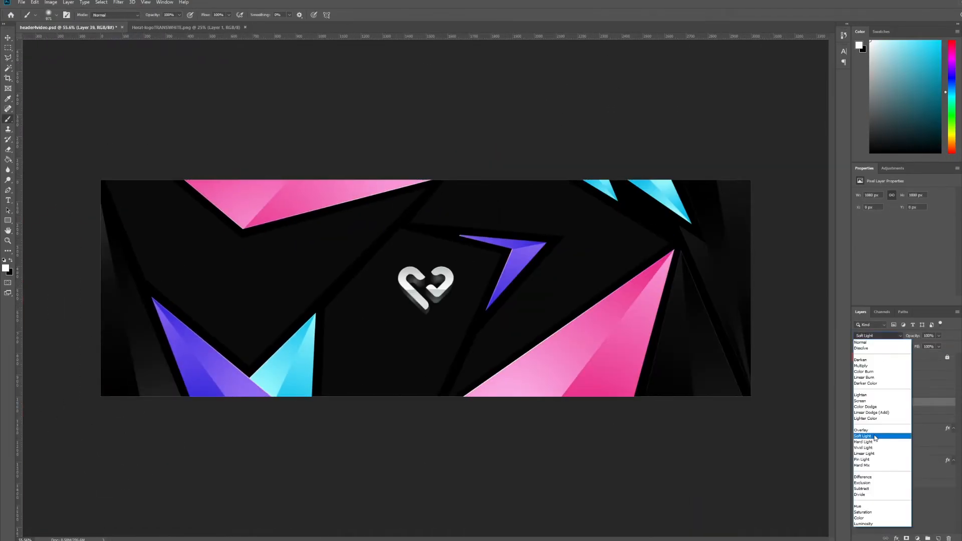
key("l")
left_click(248, 367)
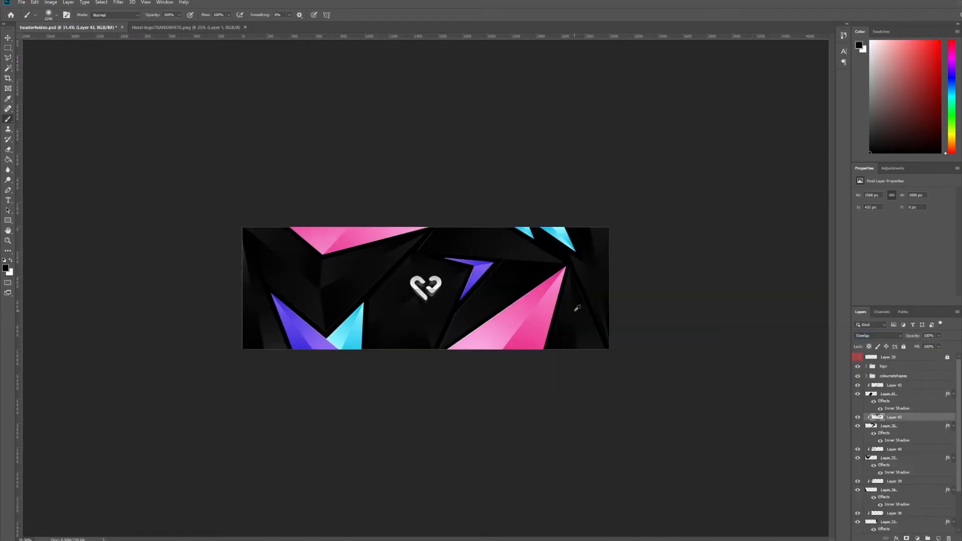
Group all the dark background shape layers with their clipped shading layers and name the group darkshapes.
scroll(578, 308, "up", 3)
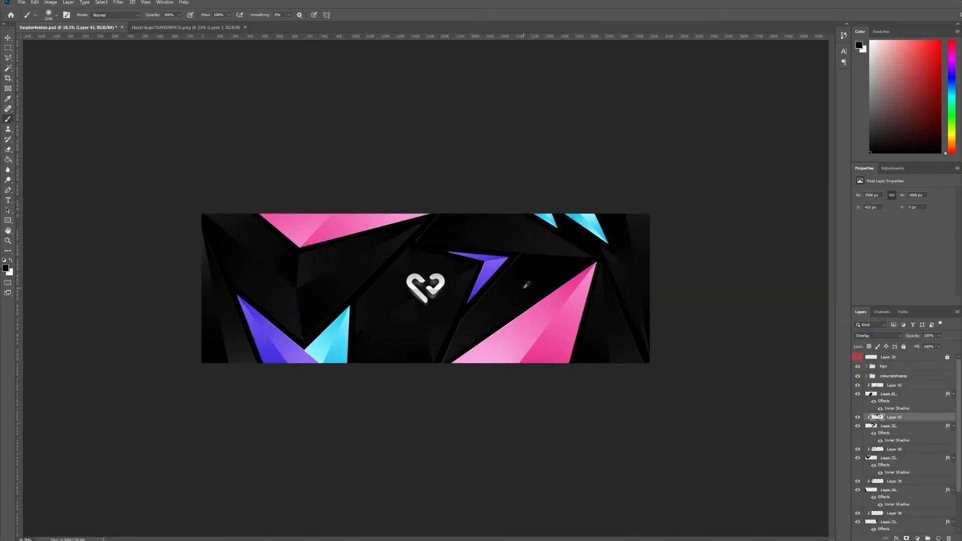
left_click(905, 389)
scroll(912, 476, "down", 2)
left_click(911, 508, "shift")
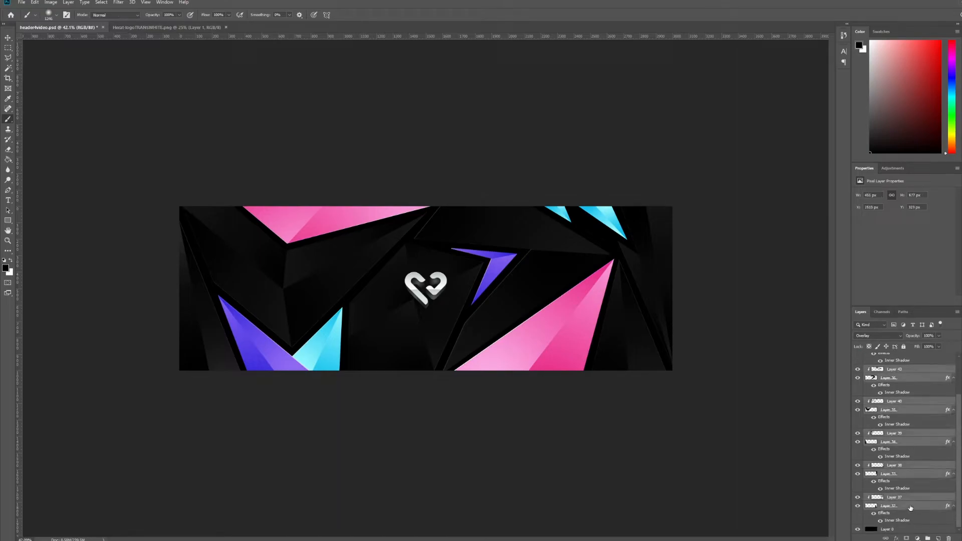
key("ctrl+g")
double_click(887, 386)
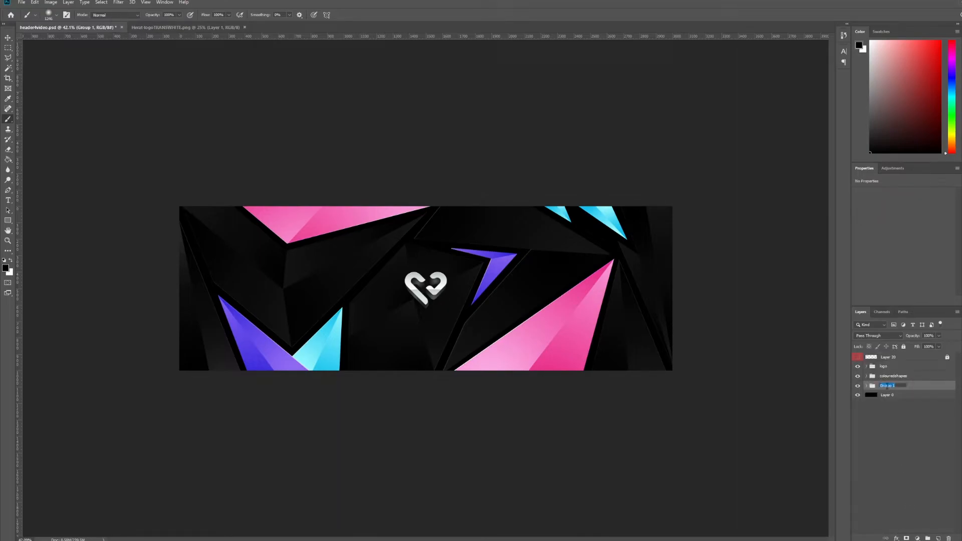
type("darkshapes")
key("Return")
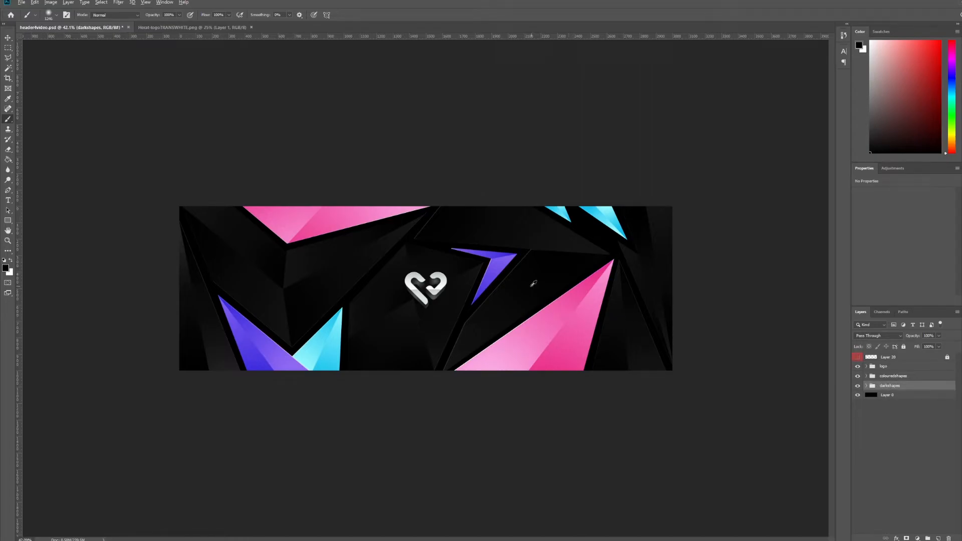
Add a Color Balance adjustment clipped to the darkshapes group and shift its midtones toward cyan and blue.
scroll(535, 284, "down", 2)
left_click(8, 39)
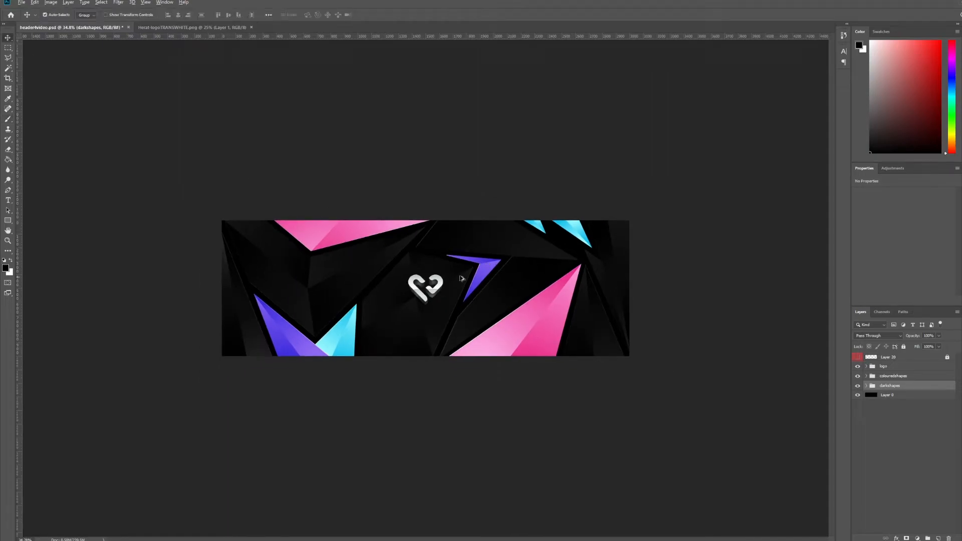
scroll(430, 291, "up", 2)
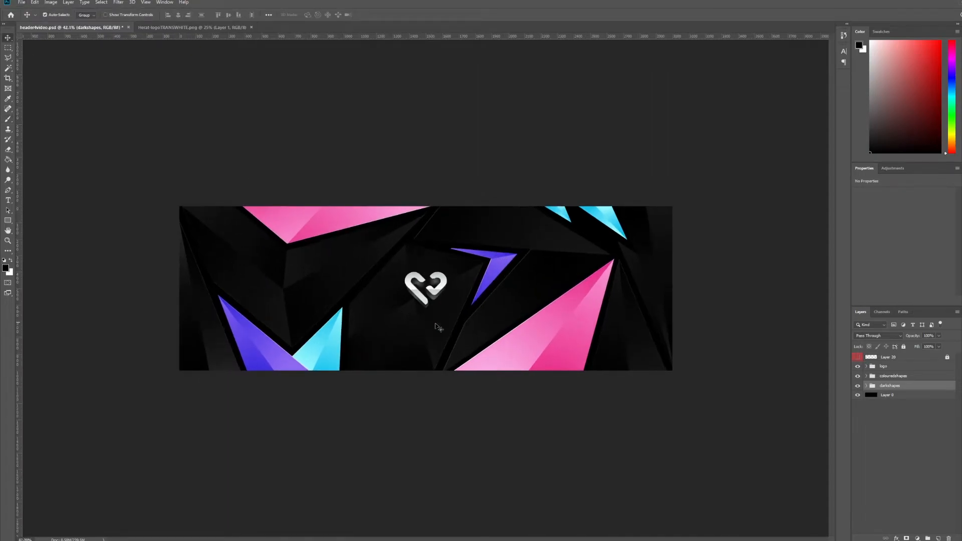
left_click(921, 538)
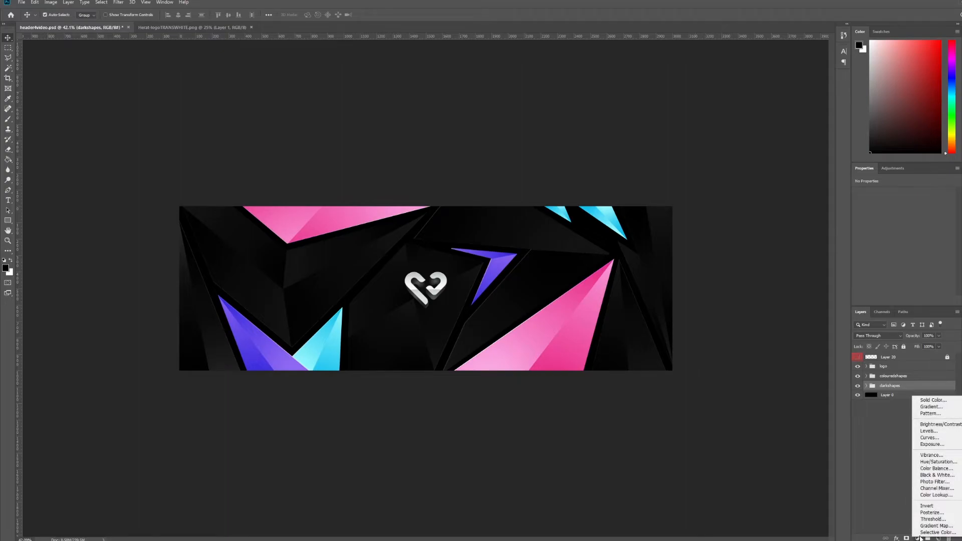
left_click(891, 480)
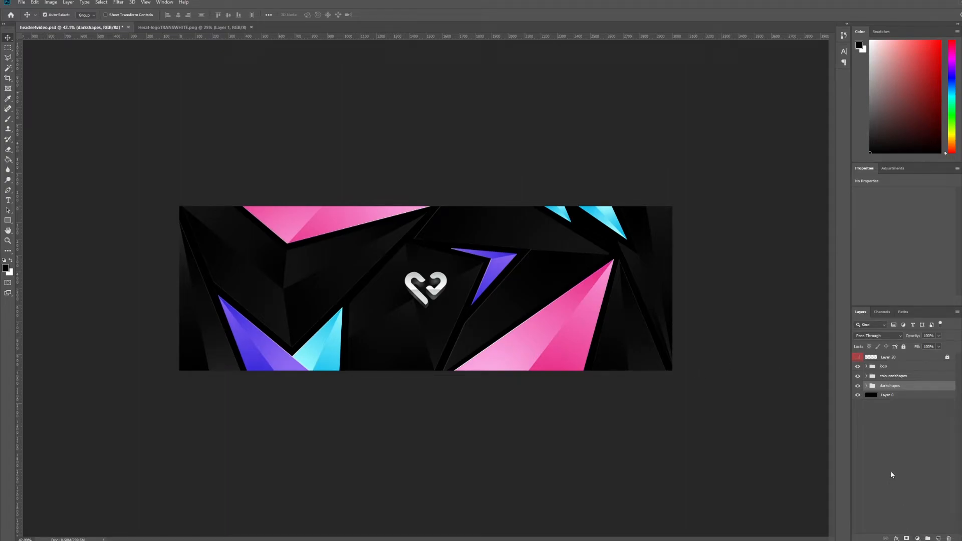
left_click(917, 538)
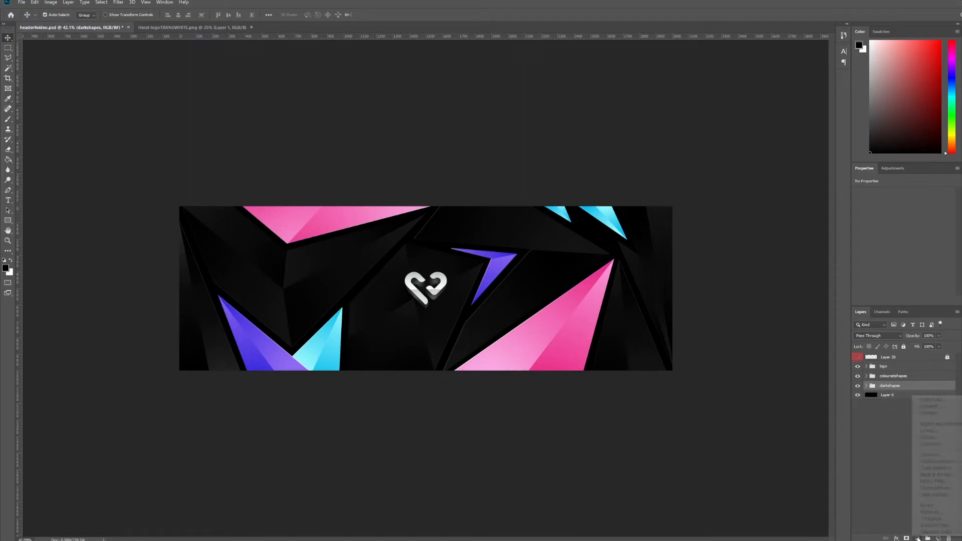
left_click(937, 468)
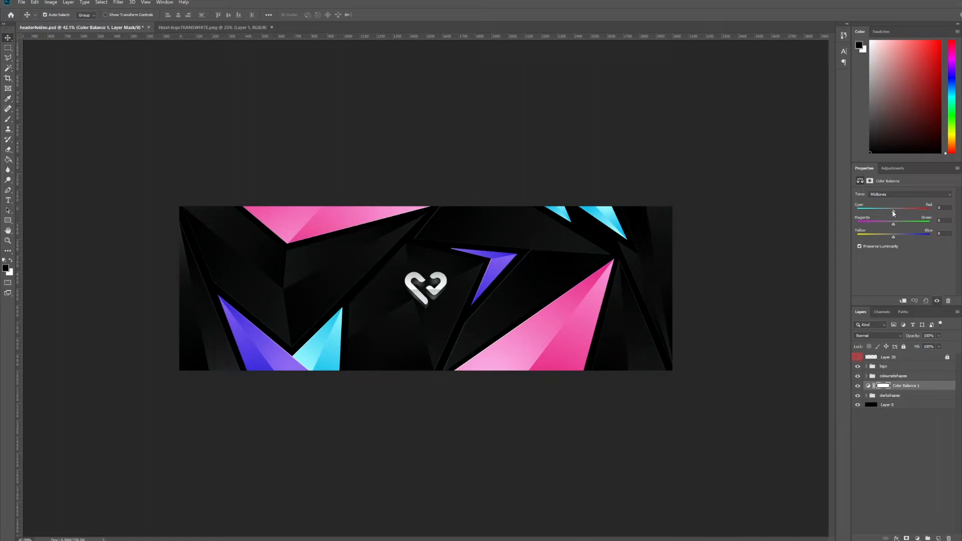
key("ctrl+alt+g")
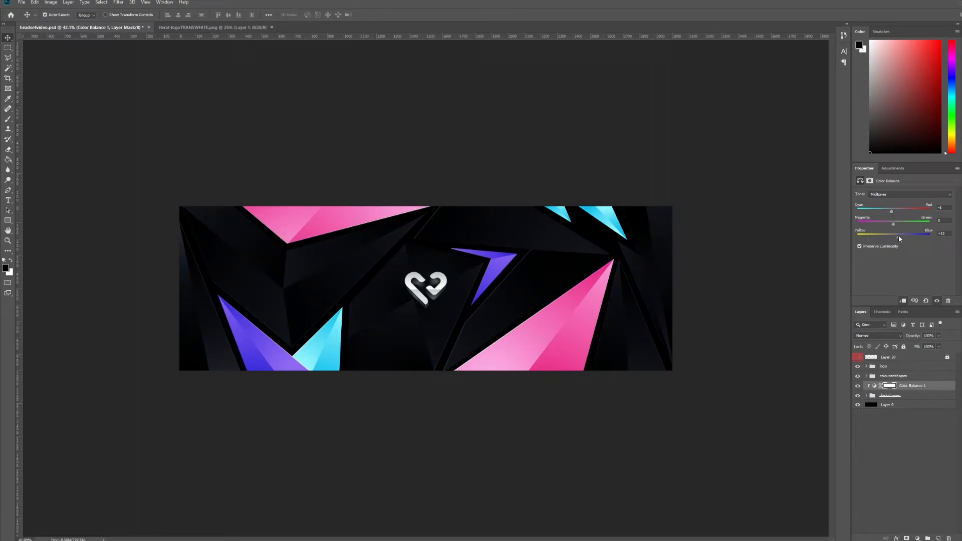
left_click_drag(891, 210, 888, 213)
scroll(609, 318, "down", 3)
scroll(609, 318, "up", 2)
On a new layer above the colouredshapes group, brush a soft glow around the large pink triangle's base in its sampled deep pink.
left_click(902, 378)
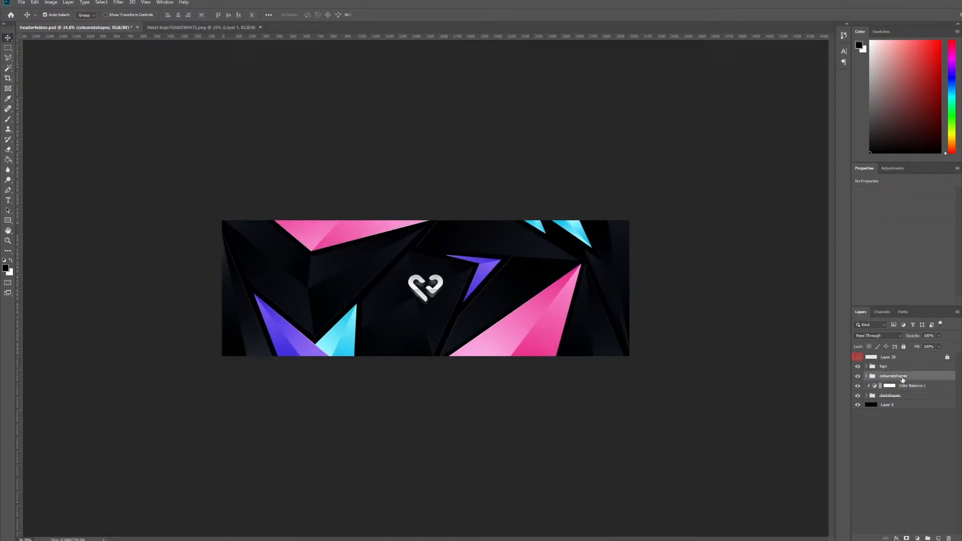
key("ctrl+shift+n")
key("Return")
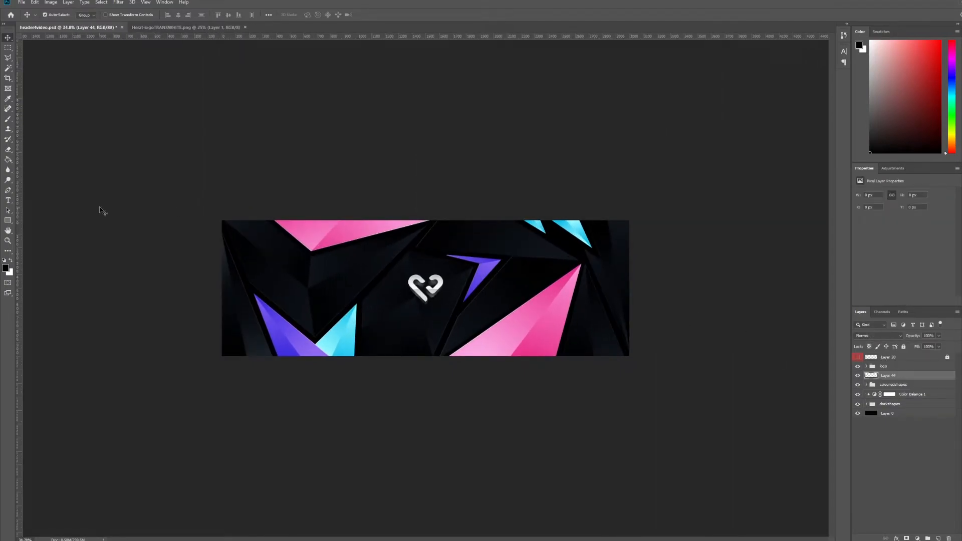
left_click(7, 118)
left_click(507, 347, "alt")
mouse_move(508, 321)
left_mouse_down()
mouse_move(556, 312)
mouse_move(534, 313)
left_mouse_up()
left_click(525, 353, "alt")
left_click_drag(498, 356, 524, 357)
left_click_drag(494, 322, 460, 323)
left_click(510, 389)
key("ctrl+z")
mouse_move(509, 352)
left_mouse_down()
mouse_move(543, 353)
mouse_move(507, 396)
left_mouse_up()
left_click(506, 386)
On another new layer, brush a sampled light-pink glow over the large pink triangle's base and set its blend mode to Screen.
key("ctrl+shift+n")
key("Return")
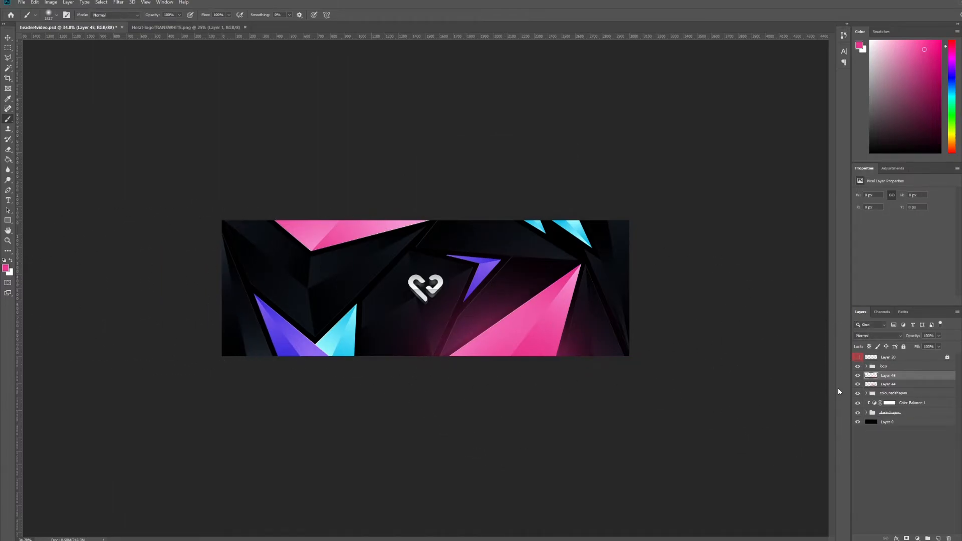
left_click(857, 384)
left_click(496, 356, "alt")
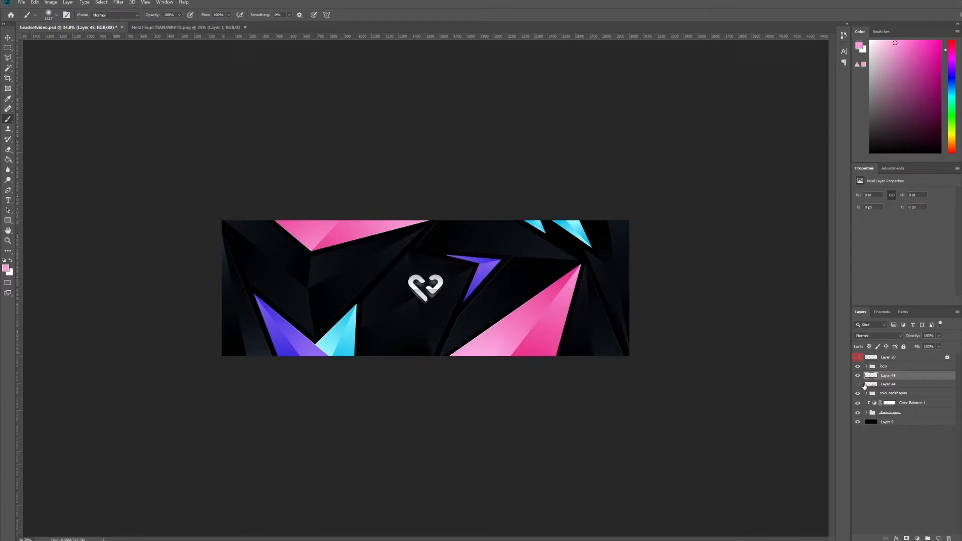
left_click(858, 385)
left_click_drag(517, 325, 503, 324)
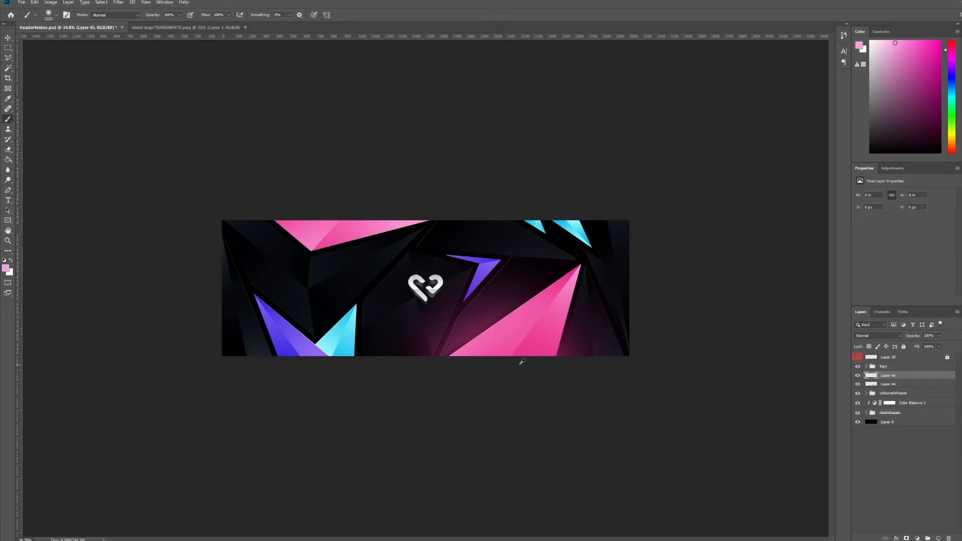
left_click(505, 407)
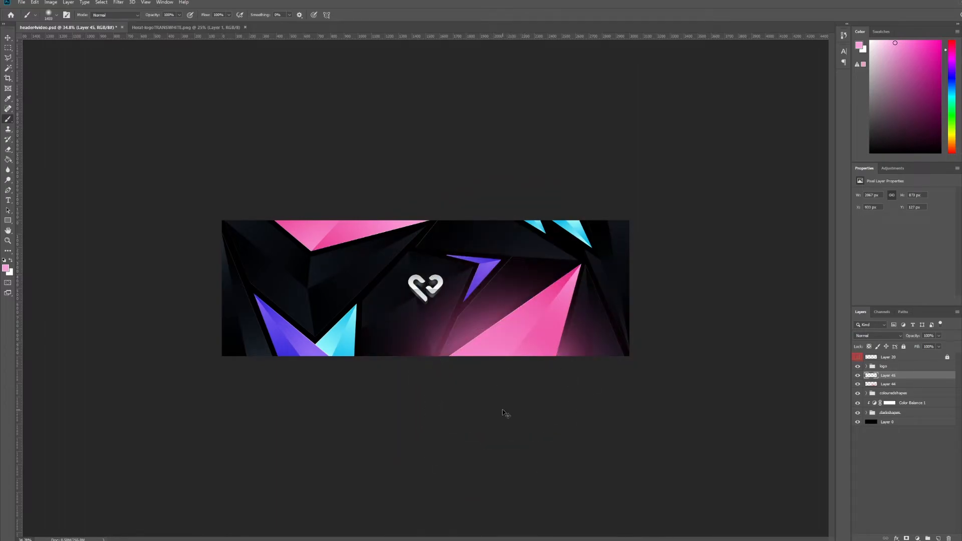
left_click(869, 335)
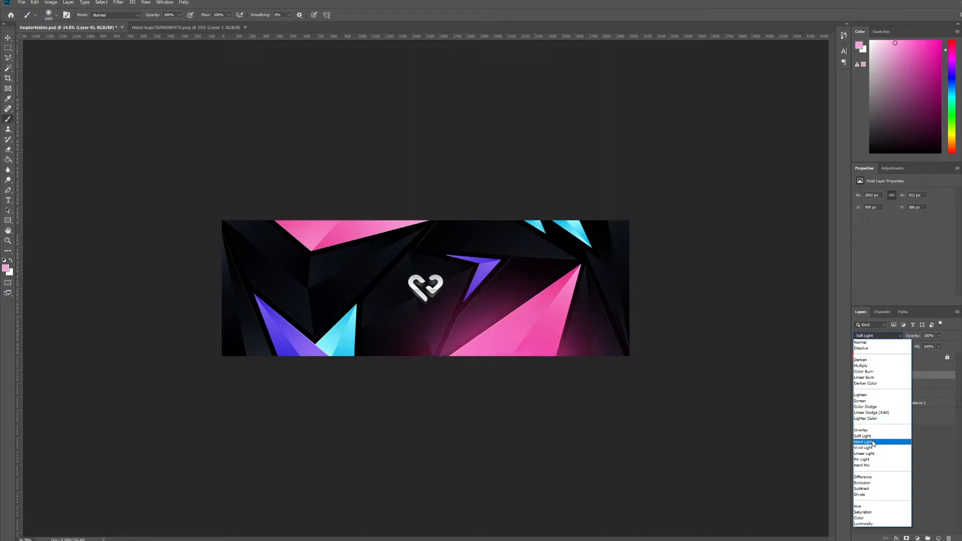
left_click(874, 401)
On a third glow layer, paint a smaller white highlight at the large pink triangle's base and blend it as Soft Light.
key("ctrl+shift+n")
key("Return")
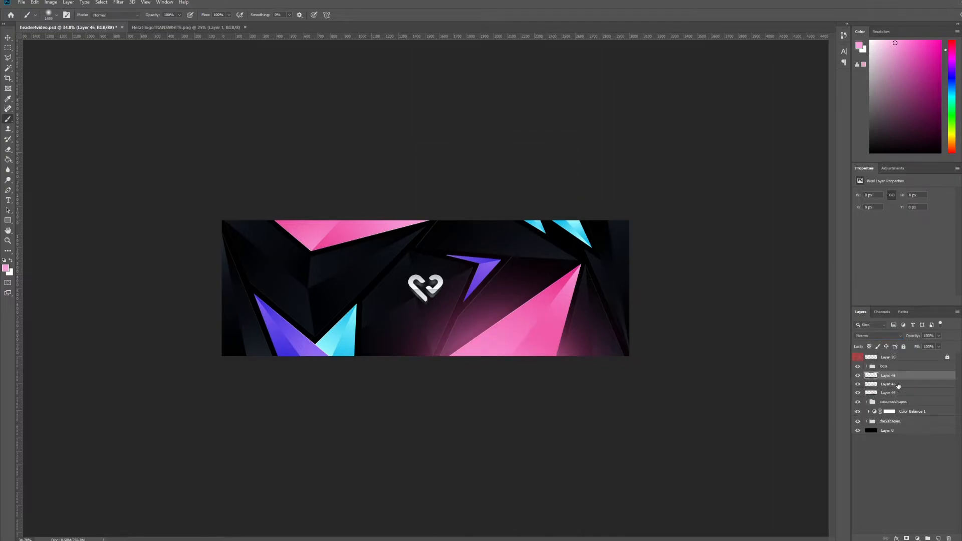
key("x")
key("bracketleft")
key("bracketleft")
key("bracketleft")
left_click(504, 395)
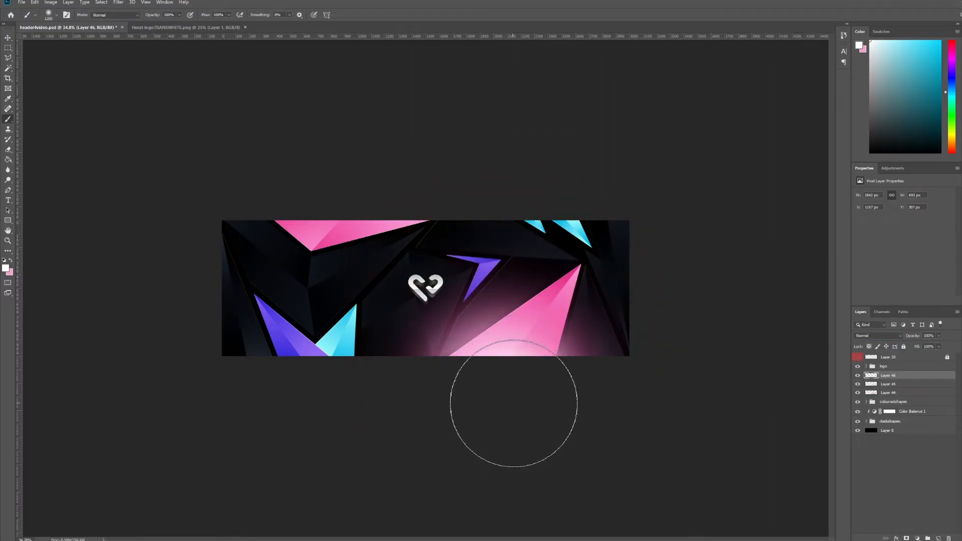
left_click(876, 336)
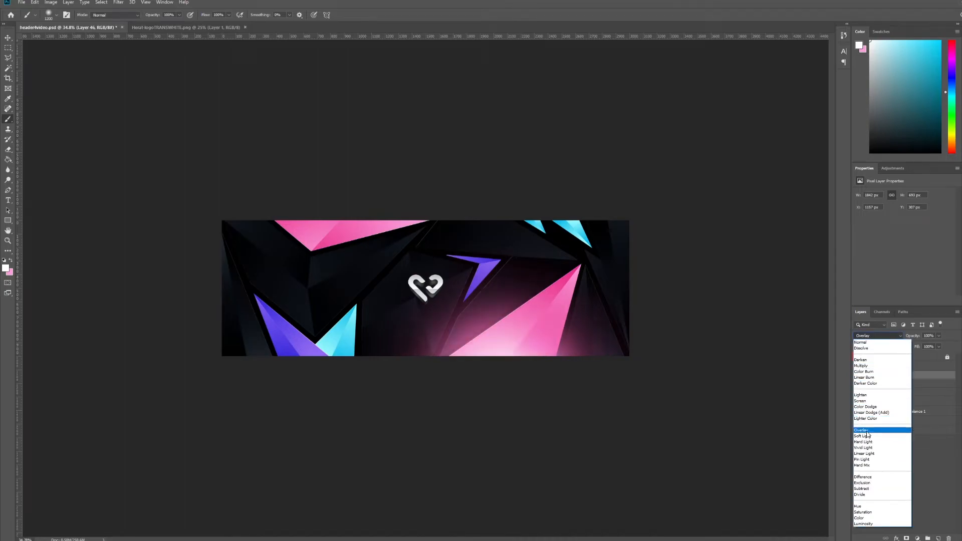
left_click(862, 436)
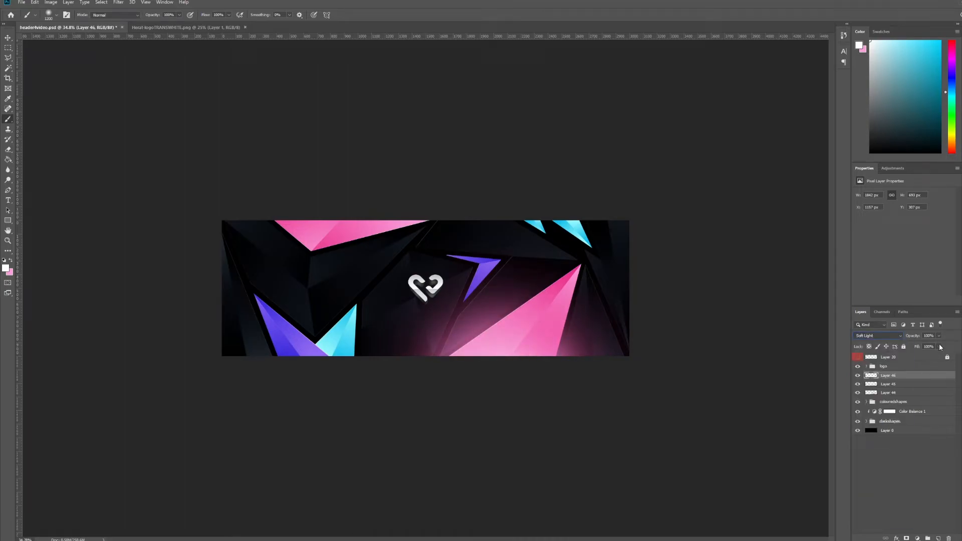
Reduce the fill of the large pink triangle's glow and group its three glow layers.
left_click(895, 385)
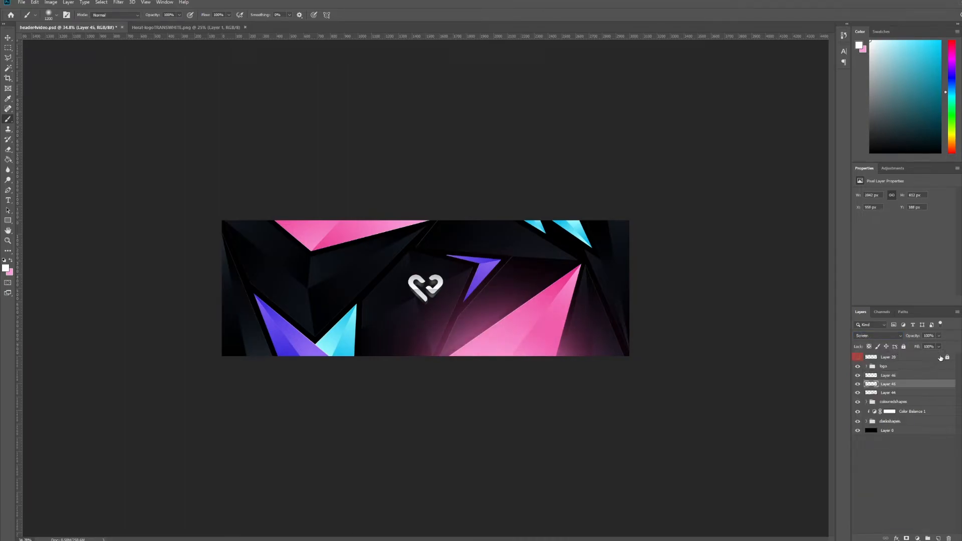
left_click_drag(933, 358, 928, 357)
left_click(911, 392)
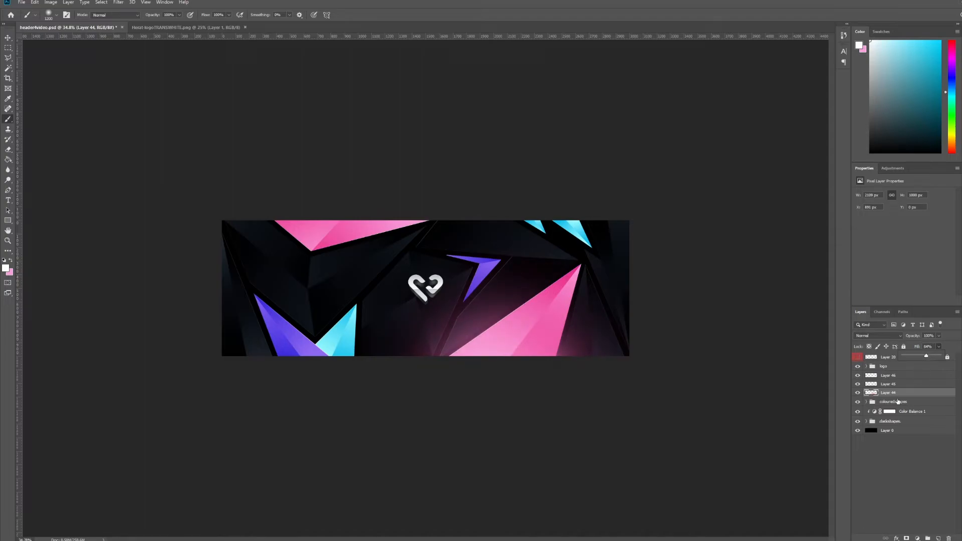
left_click(892, 375, "shift")
key("ctrl+g")
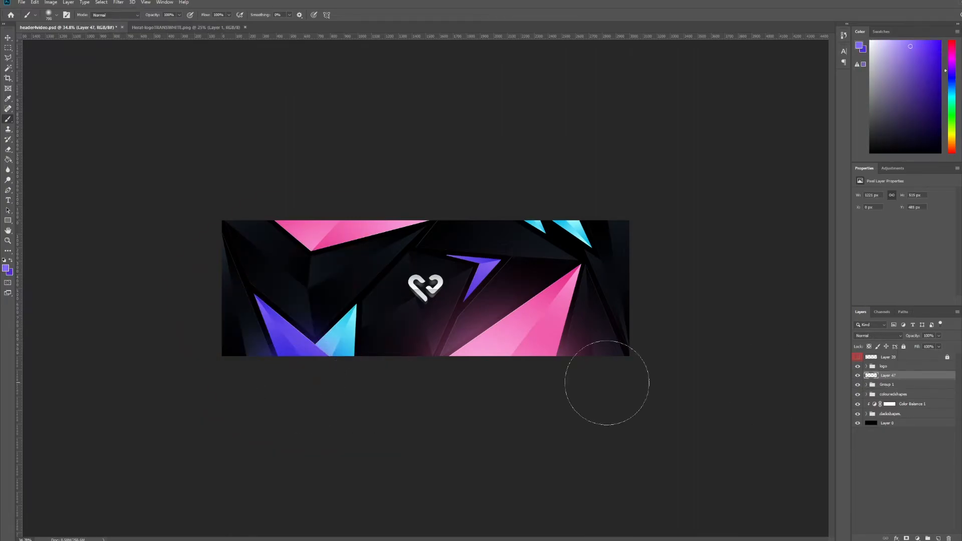
Adjust the blend mode of the purple triangle's glow and group its glow layers.
left_click(876, 335)
key("Return")
left_click(924, 392, "shift")
key("ctrl+g")
On a new layer, brush a sampled cyan glow around the lower cyan triangle, lower its fill and adjust the glow's blend mode.
key("ctrl+shift+alt+n")
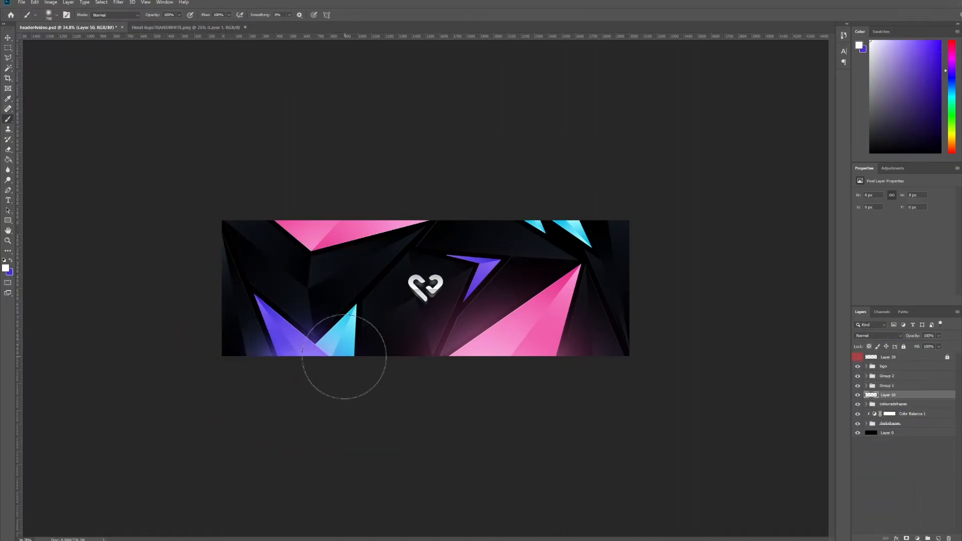
left_click(339, 335, "alt")
left_click(339, 346)
left_click(938, 347)
left_click_drag(941, 356, 925, 355)
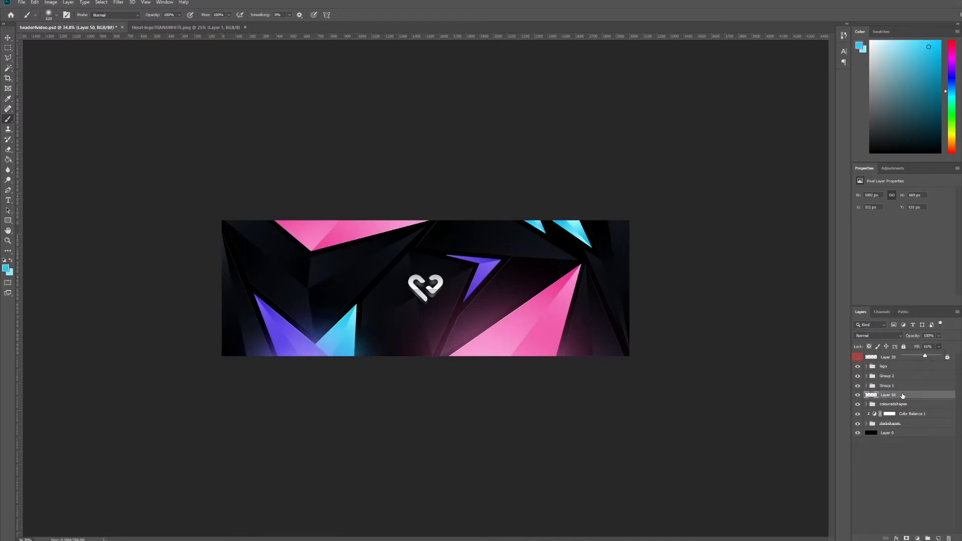
left_click(876, 335)
left_click(877, 336)
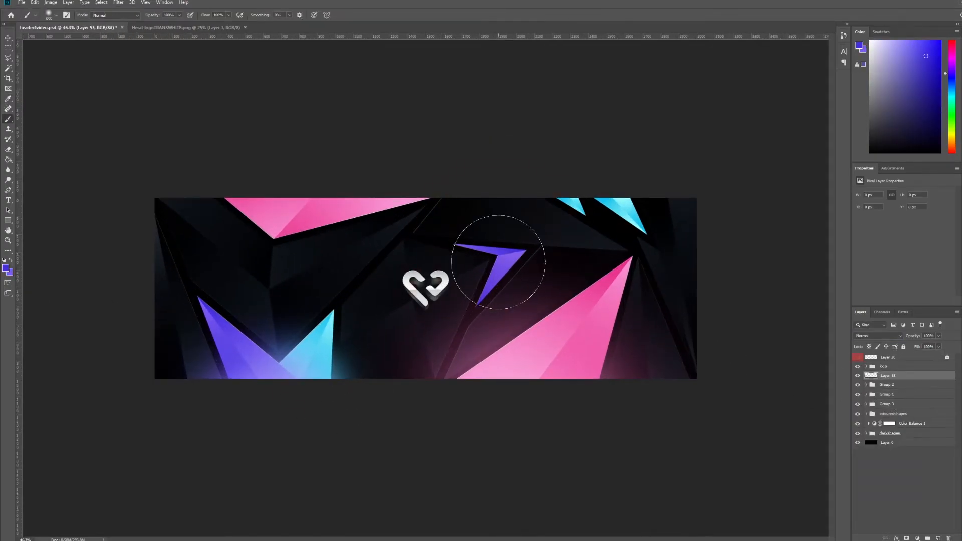
Brush a soft purple glow over the purple arrow shape beside the logo and group its glow layers.
left_click(498, 258)
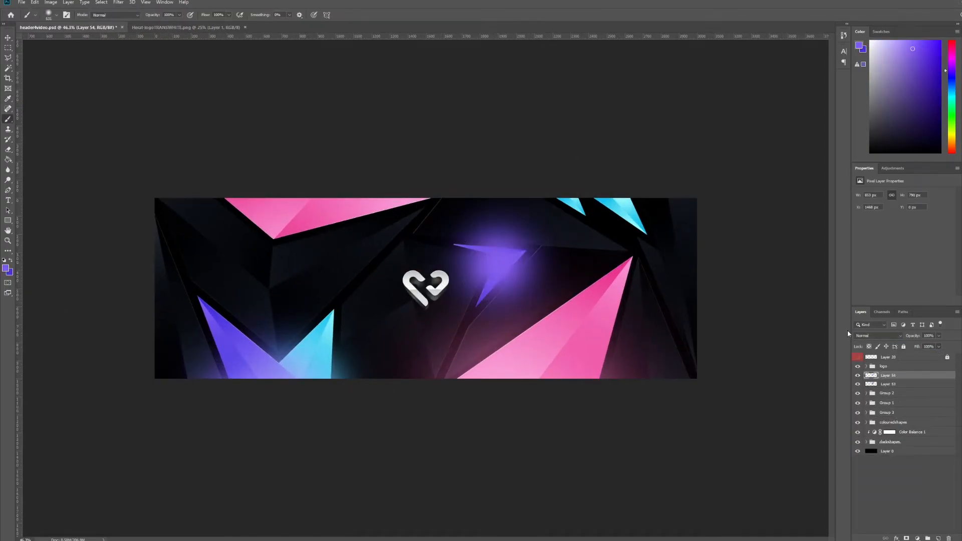
key("ctrl+g")
Build up a soft pink glow around the upper pink triangle on three new layers.
key("ctrl+shift+alt+n")
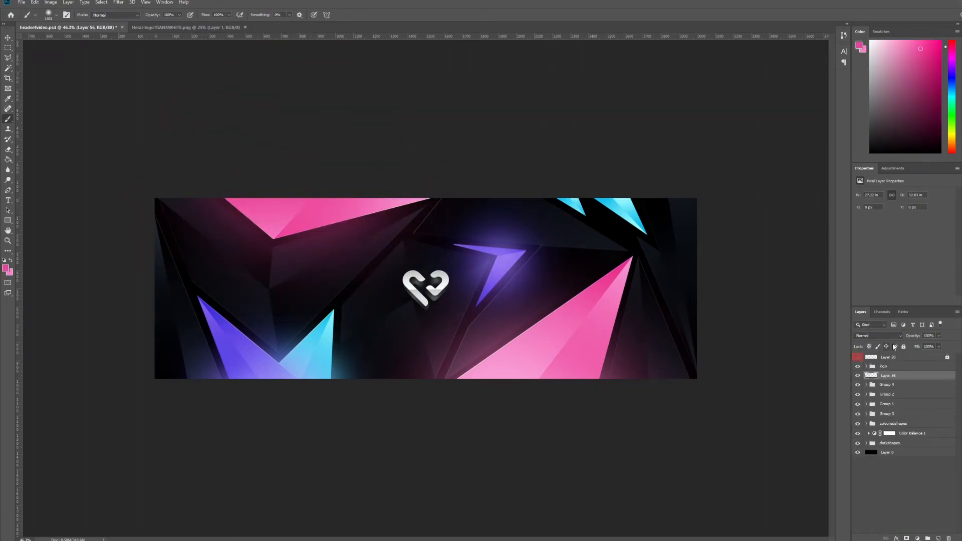
key("ctrl+shift+alt+n")
key("ctrl+shift+alt+n")
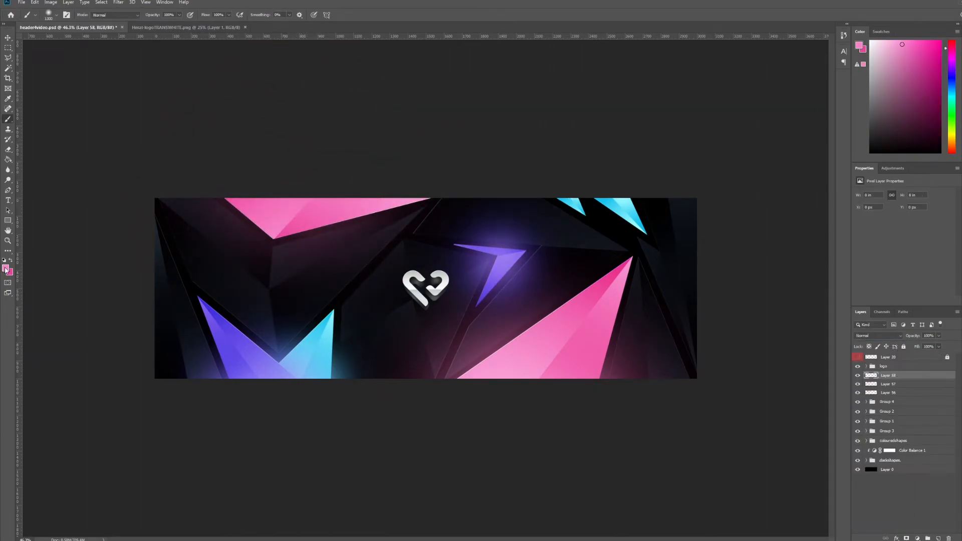
Brush a cyan glow around the upper cyan triangles on two new layers, lowering their fill and adjusting the second layer's blend mode.
key("ctrl+shift+alt+n")
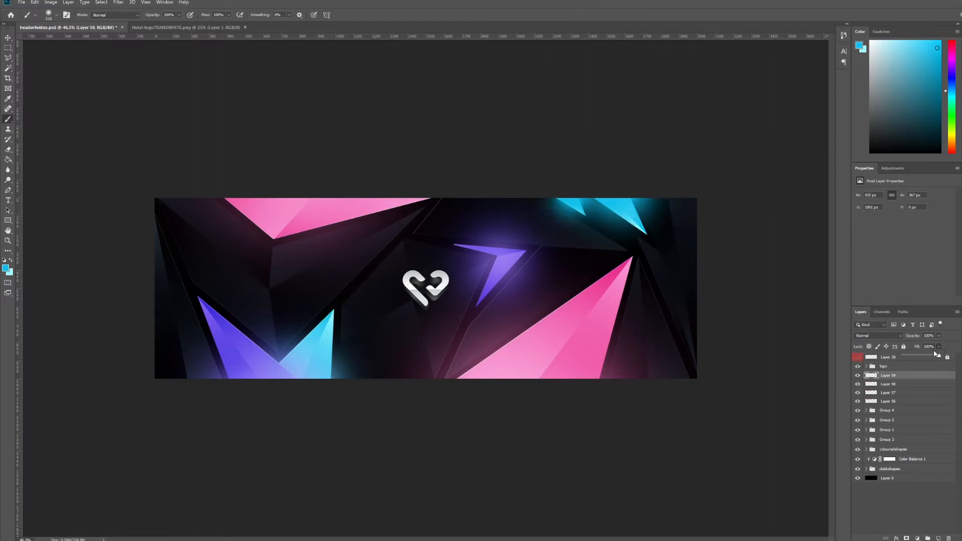
left_click_drag(939, 356, 909, 356)
key("ctrl+shift+alt+n")
left_click_drag(566, 182, 621, 201)
left_click(877, 336)
left_click(872, 407)
left_click(938, 346)
left_click_drag(939, 356, 906, 356)
Add a white highlight to the upper cyan glow on a new layer, change its blend mode and group the cyan glow layers.
key("ctrl+shift+alt+n")
left_click(618, 197)
left_click(878, 336)
left_click(872, 412)
left_click(891, 392, "shift")
key("ctrl+g")
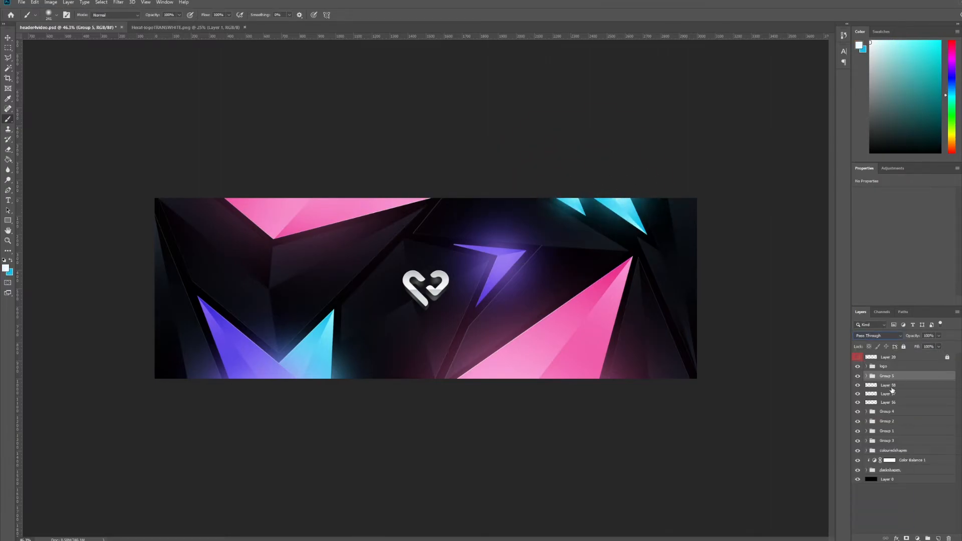
Group the three glow layers of the upper pink triangle.
left_click(892, 385)
left_click(894, 404, "shift")
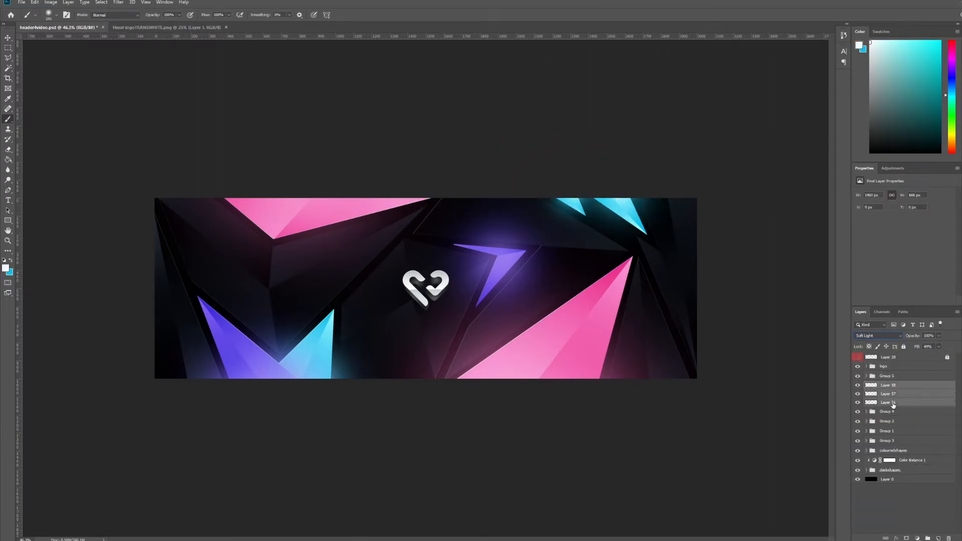
key("ctrl+g")
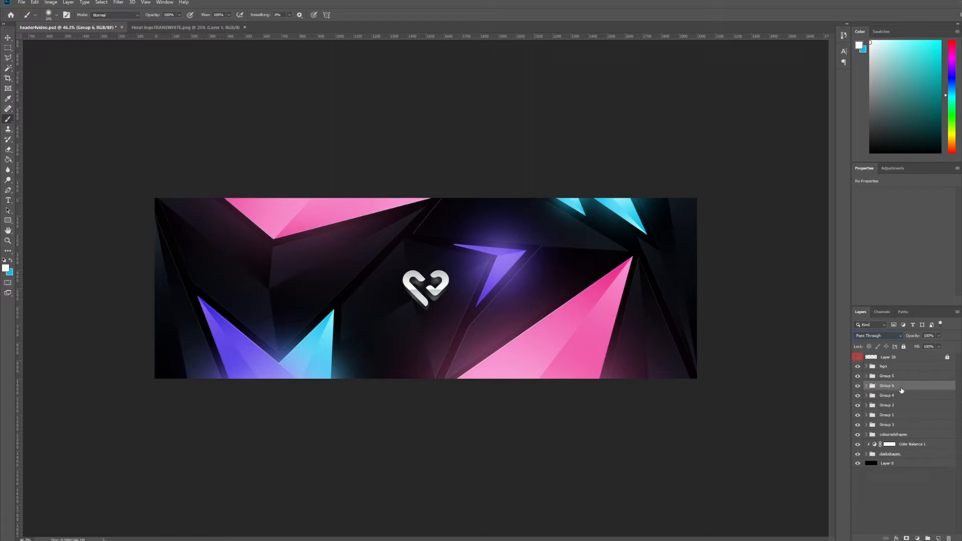
Compare the header with and without the upper cyan glow group and lower that group's fill to about 90%.
left_click(858, 375)
left_click(857, 375)
left_click(887, 376)
left_click(939, 346)
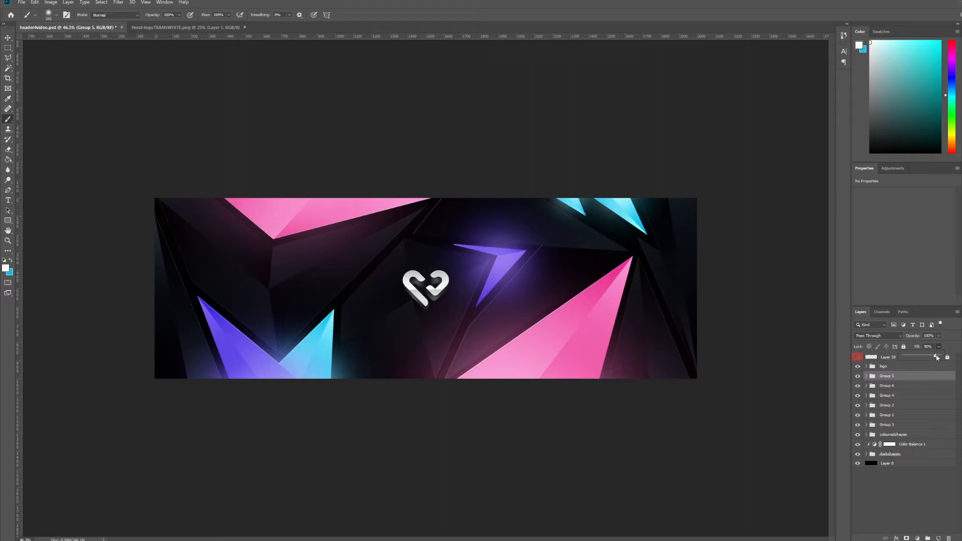
Combine all the glow groups into one group named "lighting".
left_click(900, 380)
left_click(900, 428, "shift")
key("ctrl+g")
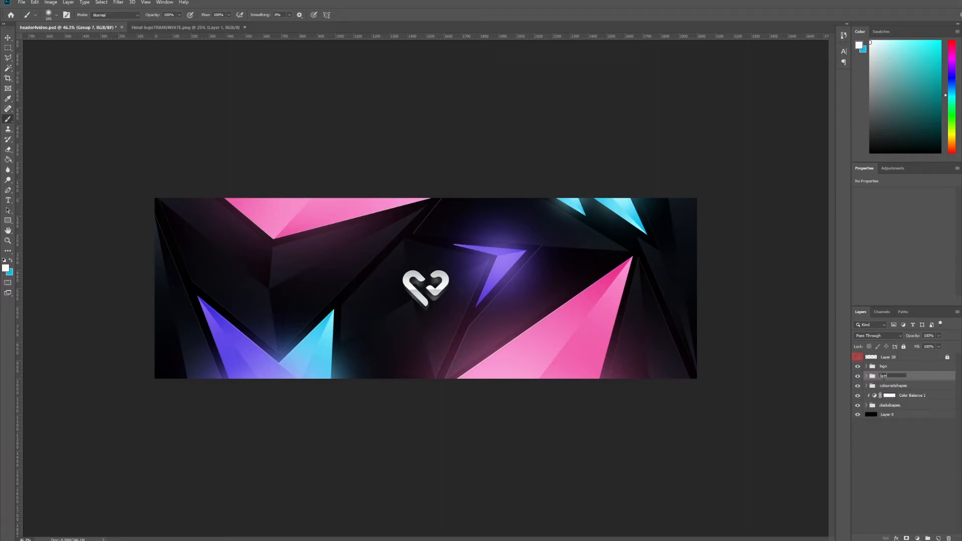
left_click(884, 377)
type("lighting")
key("Return")
Add a black Drop Shadow to the logo group at a 90° angle and adjust its opacity, distance and size.
left_click(897, 368)
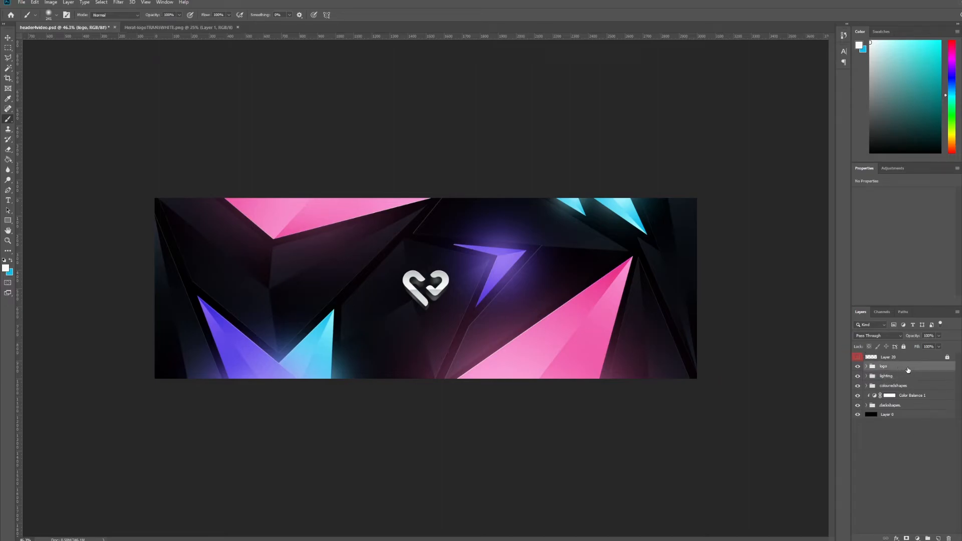
double_click(918, 370)
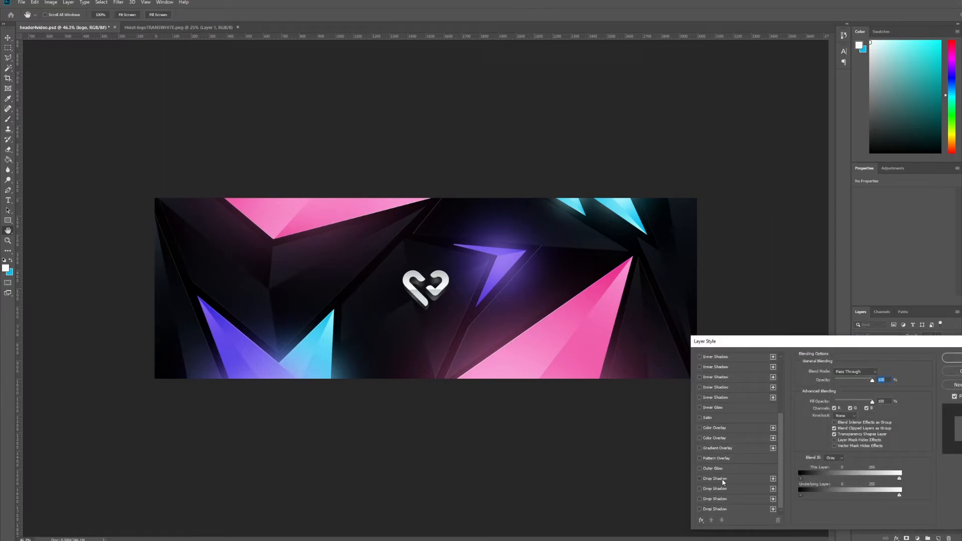
left_click(723, 481)
left_click_drag(834, 386, 866, 384)
left_click_drag(834, 425, 838, 410)
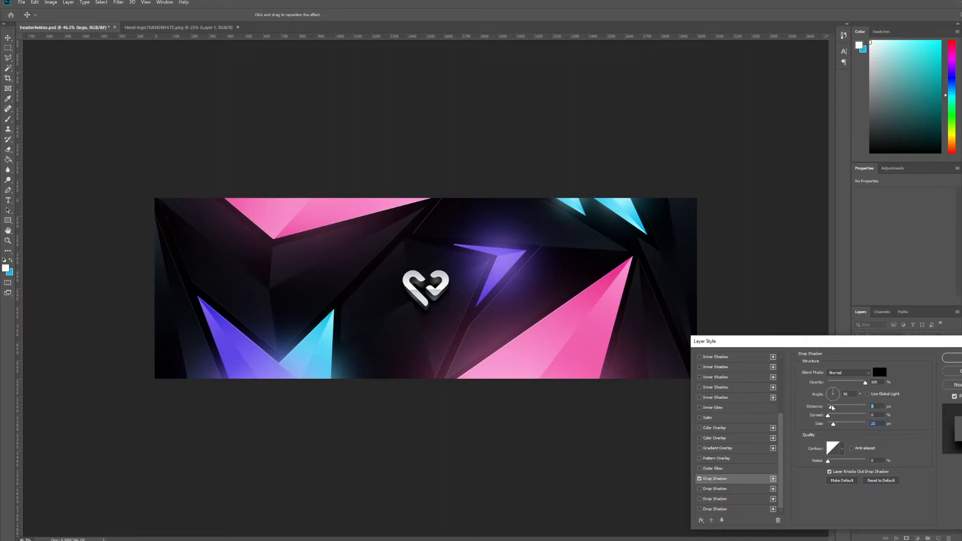
left_click_drag(835, 408, 842, 386)
left_click(952, 357)
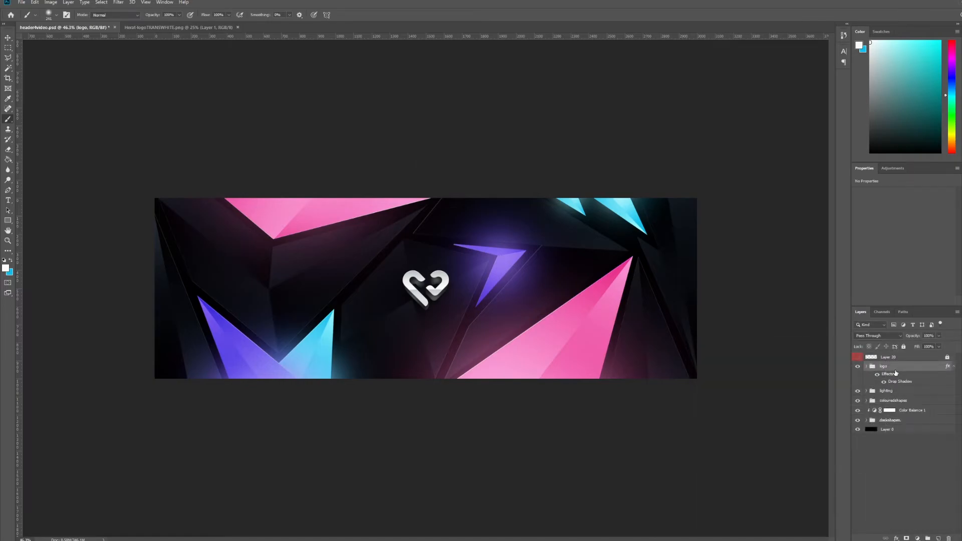
On a new layer above the logo group, darken the header's edges with a large soft brush in black (000000).
key("ctrl+shift+n")
key("Return")
left_click(5, 269)
type("000000")
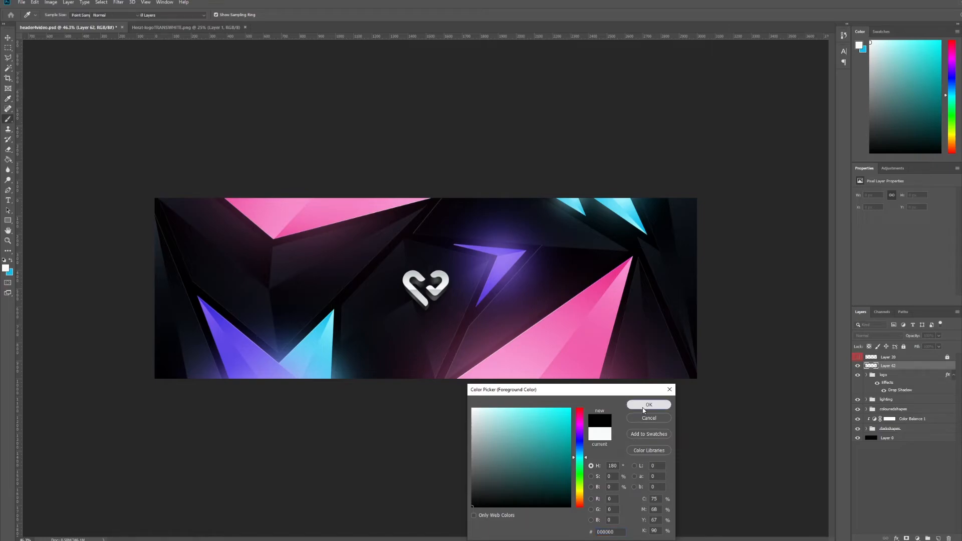
left_click(643, 411)
scroll(576, 265, "down", 4)
mouse_move(453, 285)
left_mouse_down()
mouse_move(553, 273)
mouse_move(496, 279)
left_mouse_up()
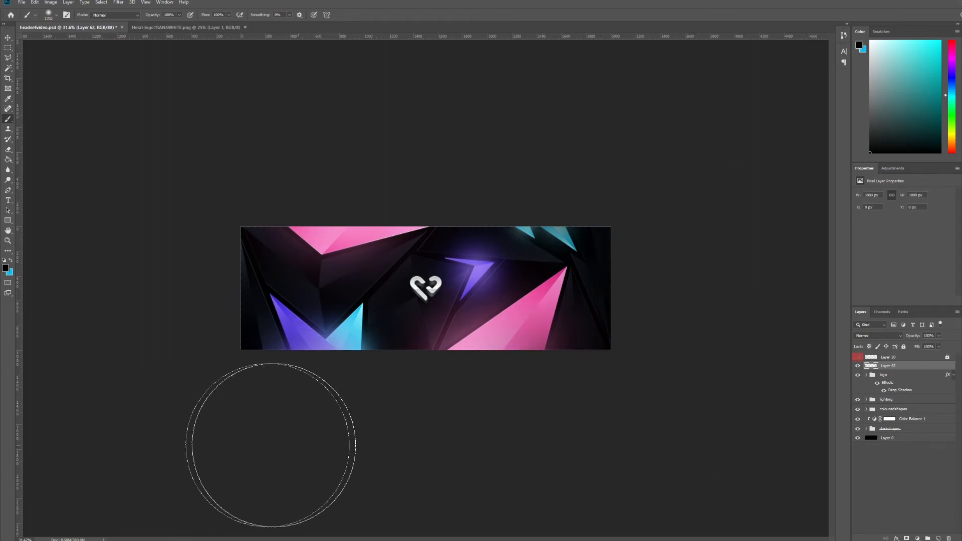
mouse_move(194, 146)
left_mouse_down()
mouse_move(336, 148)
mouse_move(320, 134)
left_mouse_up()
Set the edge-darkening layer's blend mode to Overlay and lower its fill.
scroll(535, 277, "up", 5)
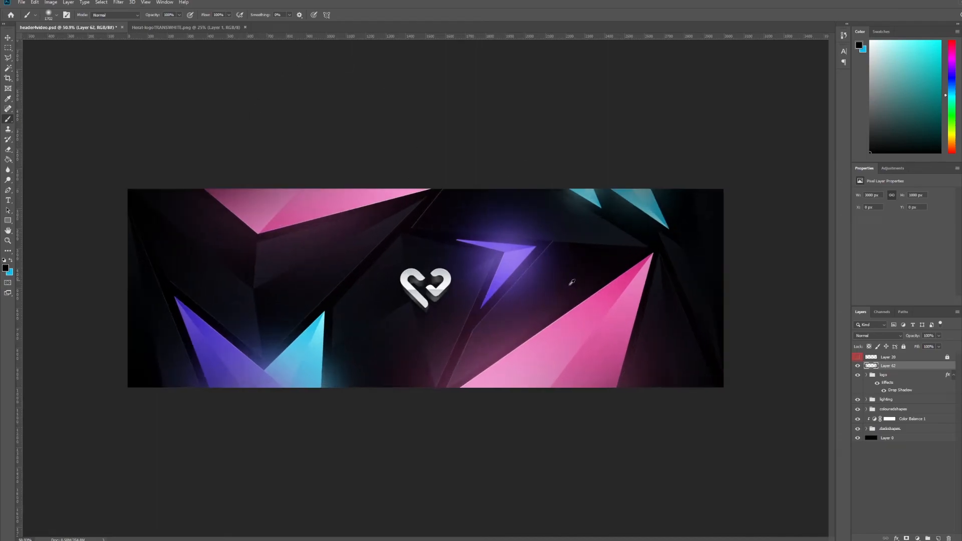
left_click(877, 336)
left_click(882, 419)
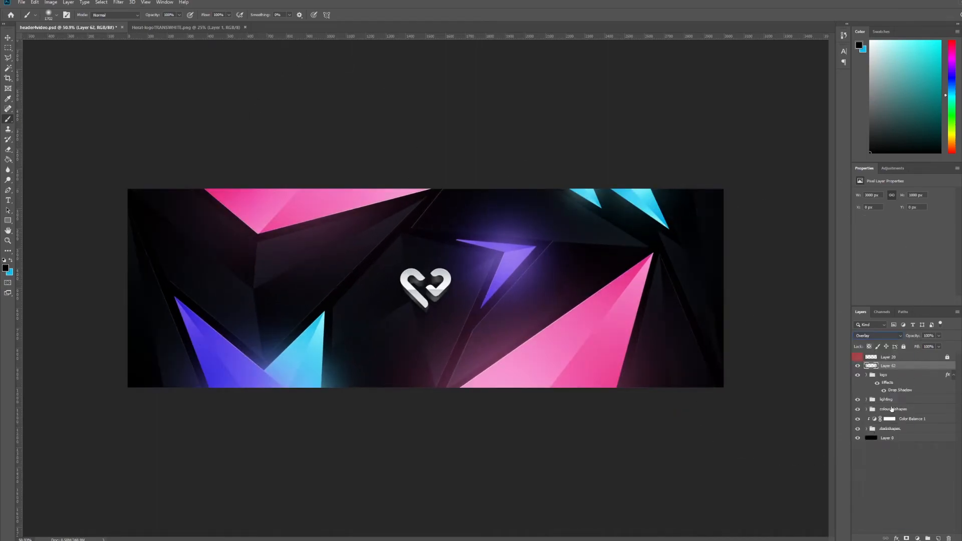
left_click(938, 347)
left_click_drag(940, 355, 918, 357)
Brush more soft black around the header's corners and edges on another new layer, and save the document.
left_click(889, 367)
key("ctrl+shift+n")
key("Return")
scroll(601, 331, "down", 2)
left_click_drag(616, 321, 601, 324)
left_click_drag(720, 401, 655, 418)
mouse_move(224, 418)
left_mouse_down()
mouse_move(121, 412)
mouse_move(115, 256)
mouse_move(133, 190)
mouse_move(127, 247)
left_mouse_up()
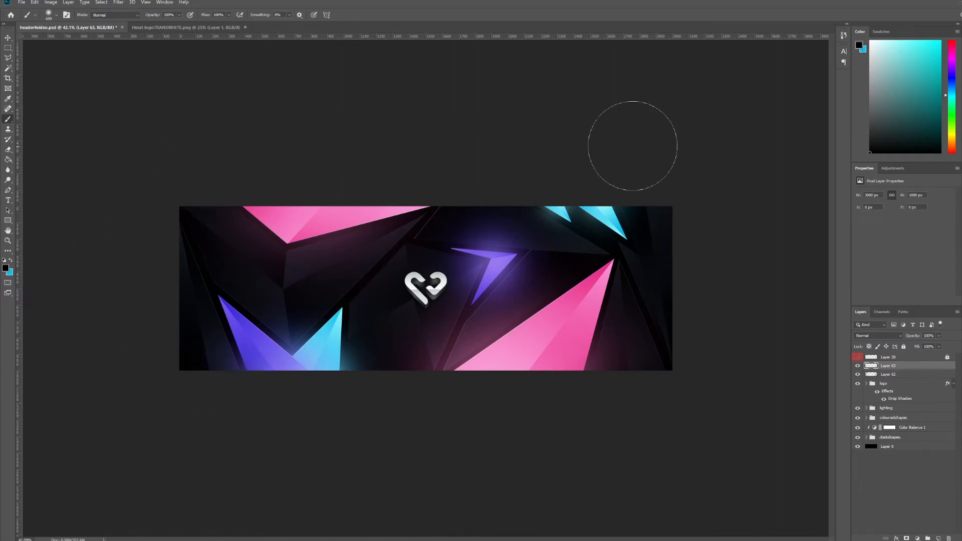
key("ctrl+s")
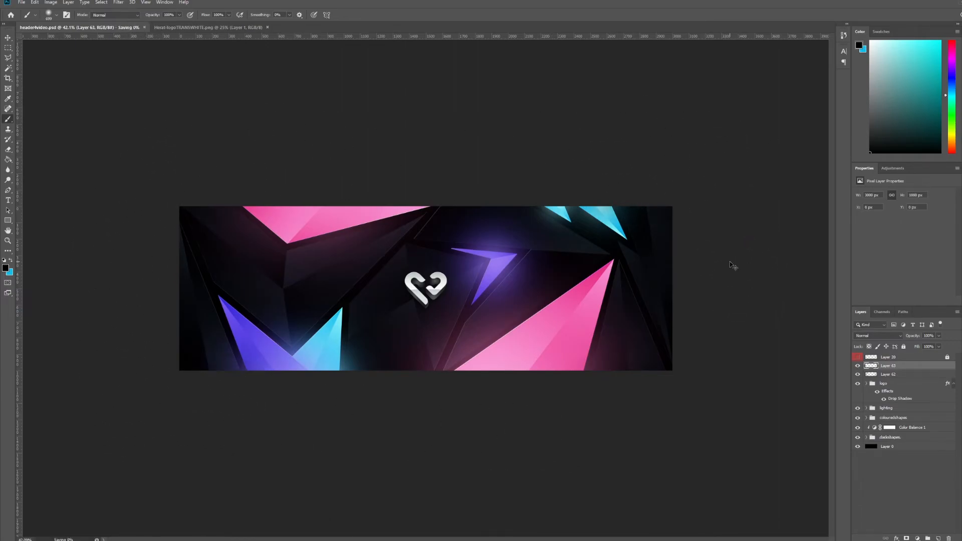
scroll(538, 258, "down", 5)
scroll(539, 257, "up", 5)
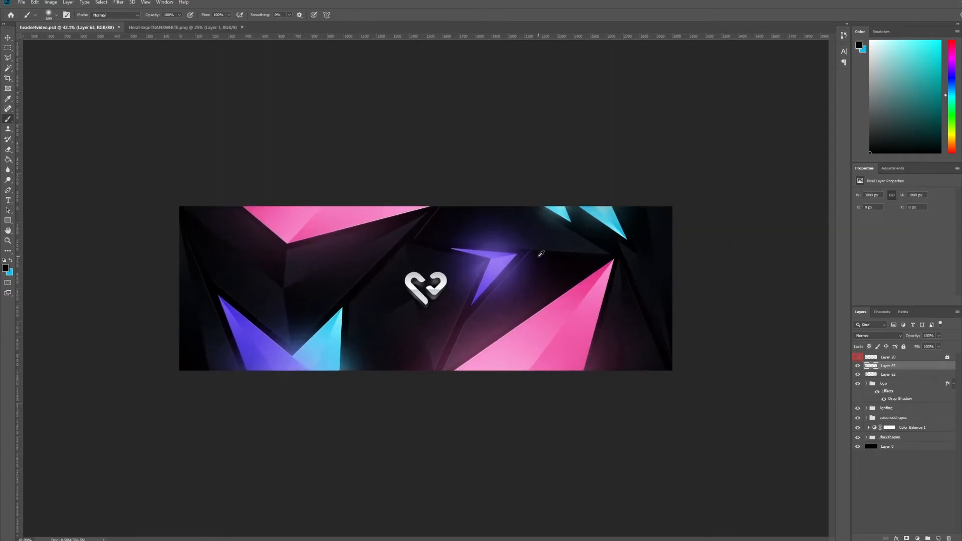
Draw a black rectangle about 737 by 91 px to the left of the logo, on a new layer above the logo group.
left_click(8, 220)
left_click(893, 388)
key("ctrl+shift+n")
key("Return")
left_click_drag(357, 306, 236, 291)
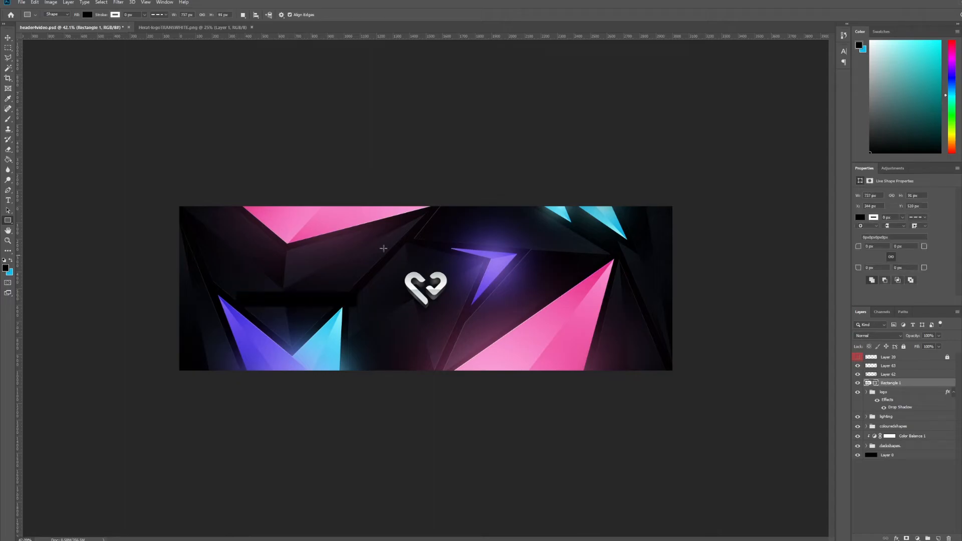
Move the black rectangle up to align with the logo's height with the help of a guide, and hide the guides.
left_click_drag(302, 38, 331, 287)
key("ctrl+t")
left_click_drag(263, 305, 267, 293)
key("Return")
key("ctrl+semicolon")
Lower the black rectangle's fill to 80%.
left_click(939, 346)
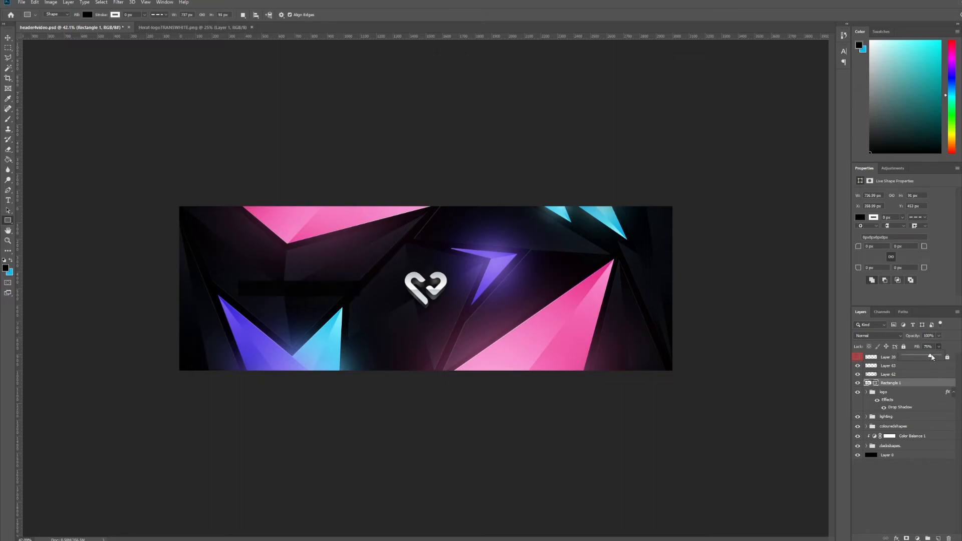
left_click(916, 347)
type("85")
key("Return")
left_click(897, 384)
Set the foreground colour to white and add a "DESIGNED BY" credit with the designer's name on the black rectangle.
left_click(6, 268)
left_click(475, 410)
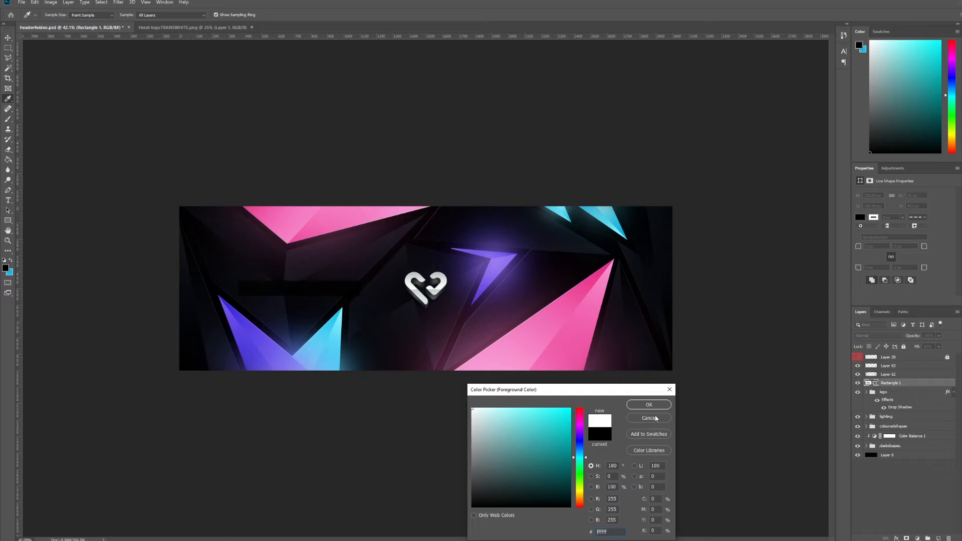
left_click(645, 406)
key("t")
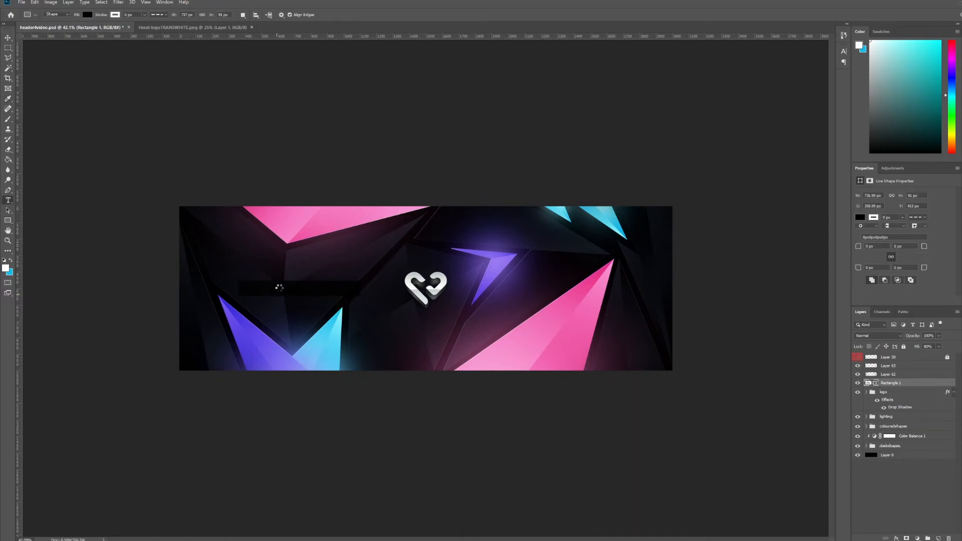
left_click(284, 288)
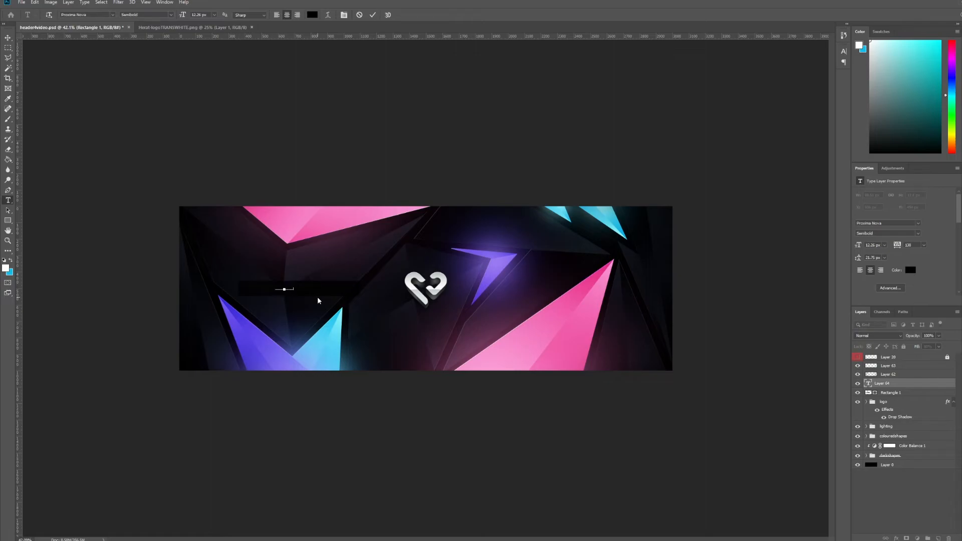
type("DESIGNED BY RAZZA")
Colour the credit text white, enlarge it to about 38 px and centre it on the black rectangle.
left_click(910, 270)
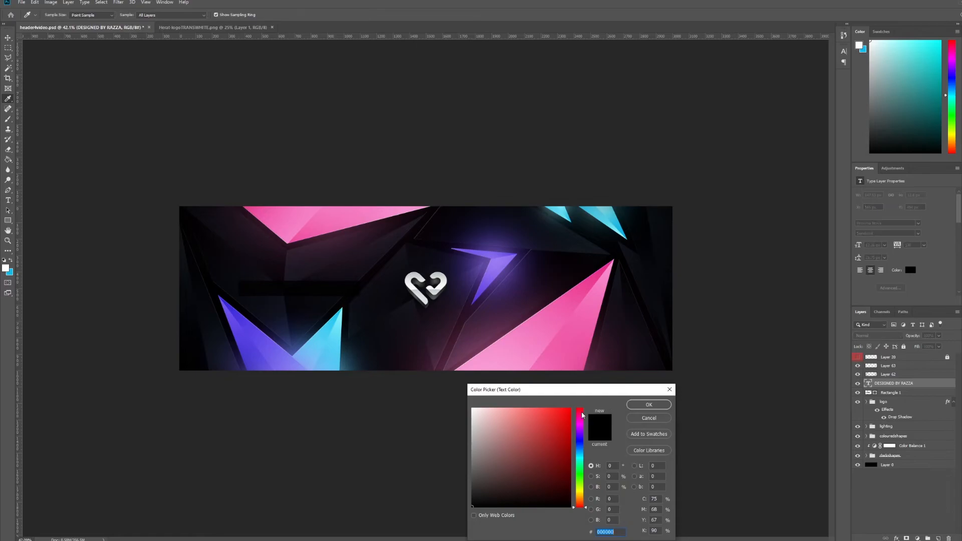
left_click(649, 405)
key("ctrl+t")
left_click_drag(292, 294, 325, 289)
key("Return")
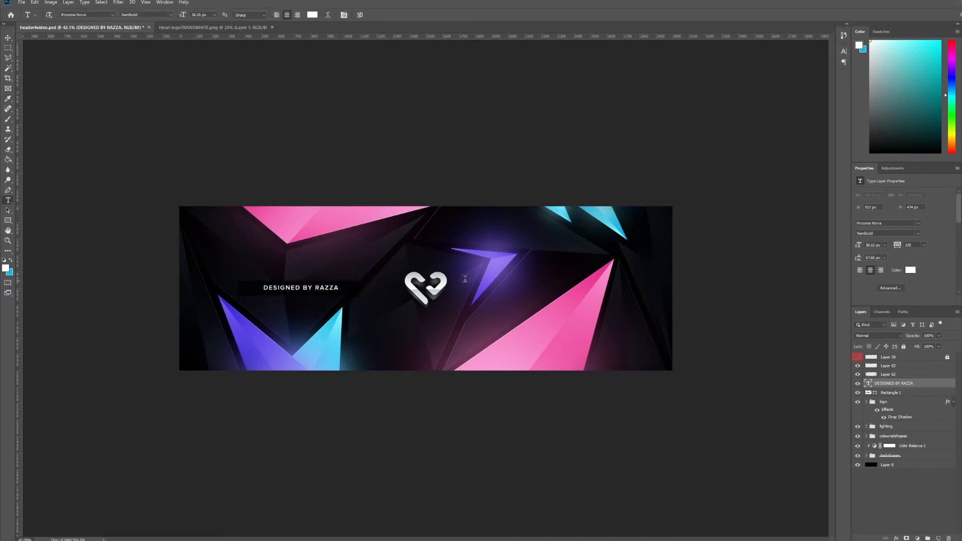
Change the credit text's font to Helvetica Neue LT Std in the 63 Medium Extended style.
left_click(888, 224)
type("h")
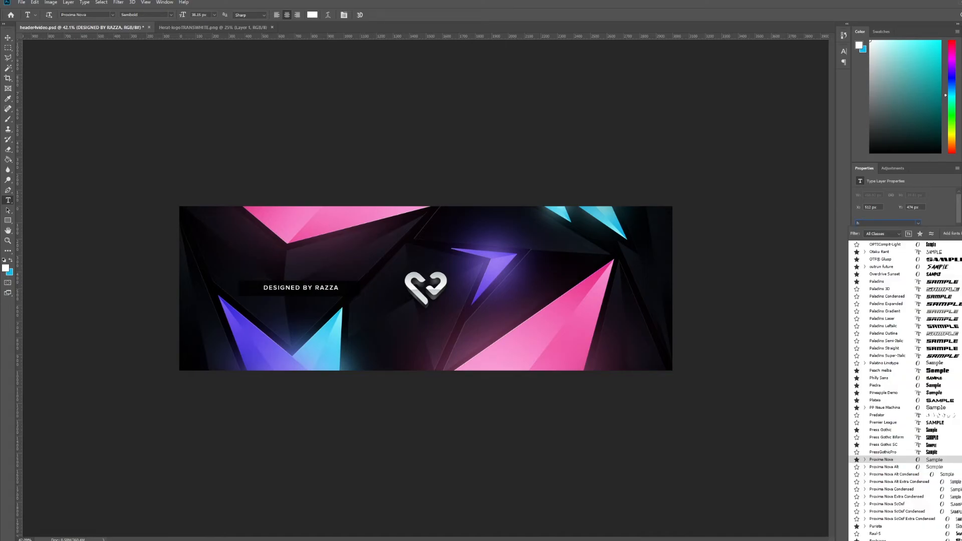
type("elv")
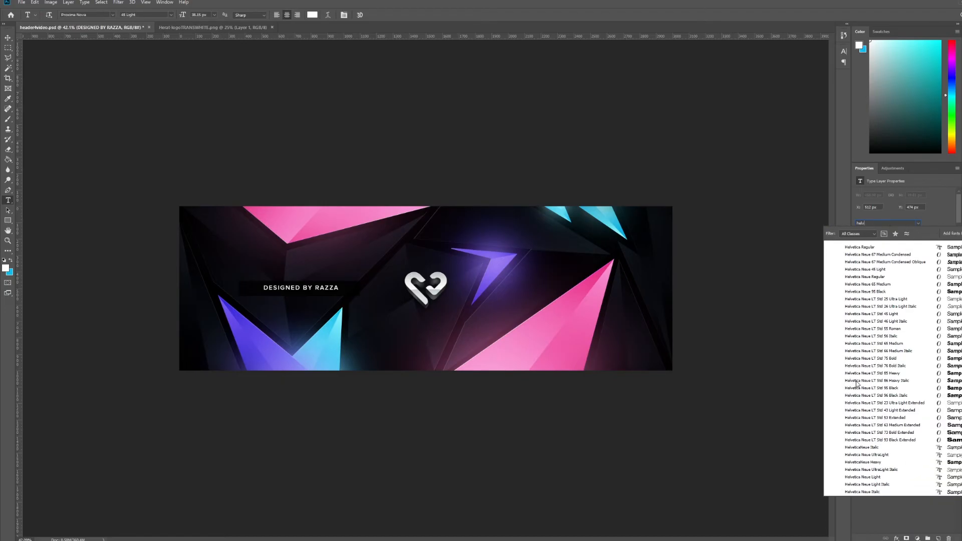
left_click(882, 365)
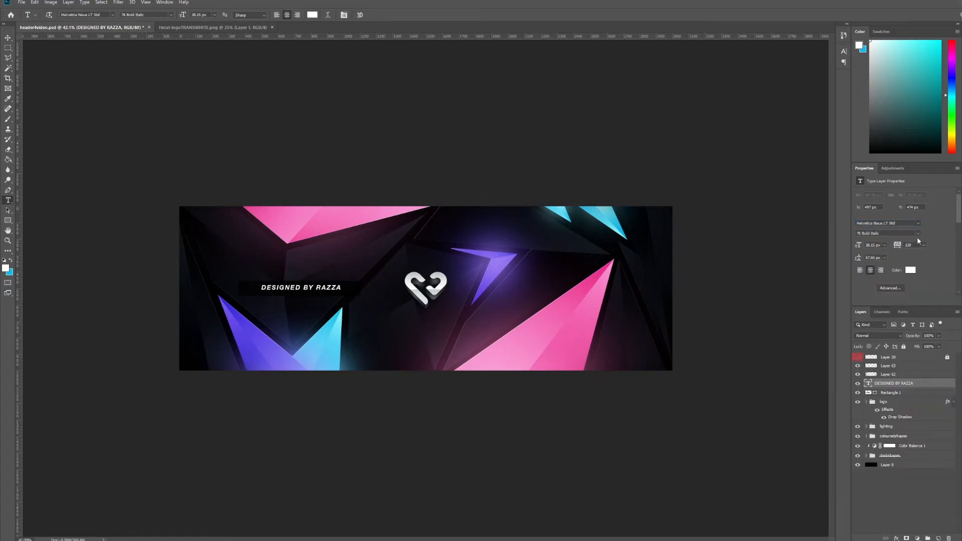
left_click(918, 233)
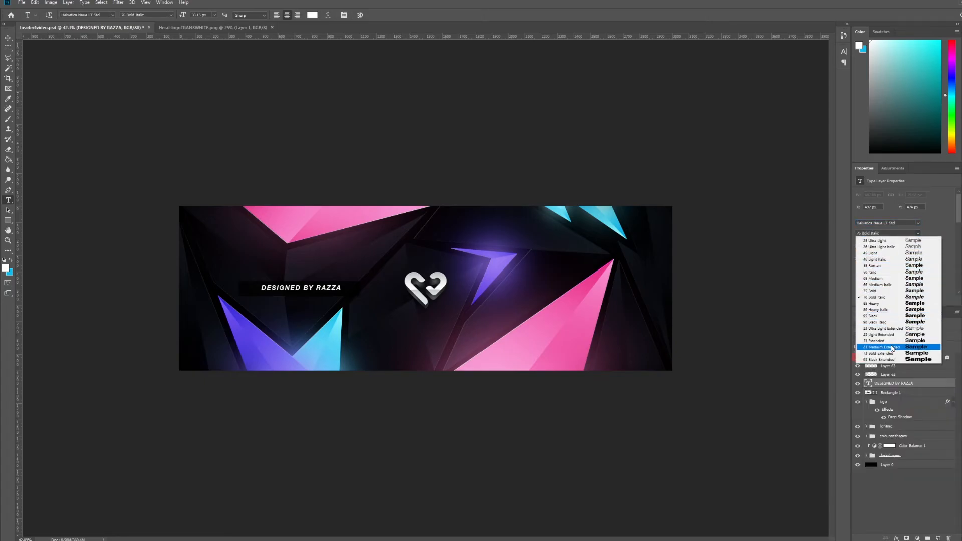
left_click(890, 347)
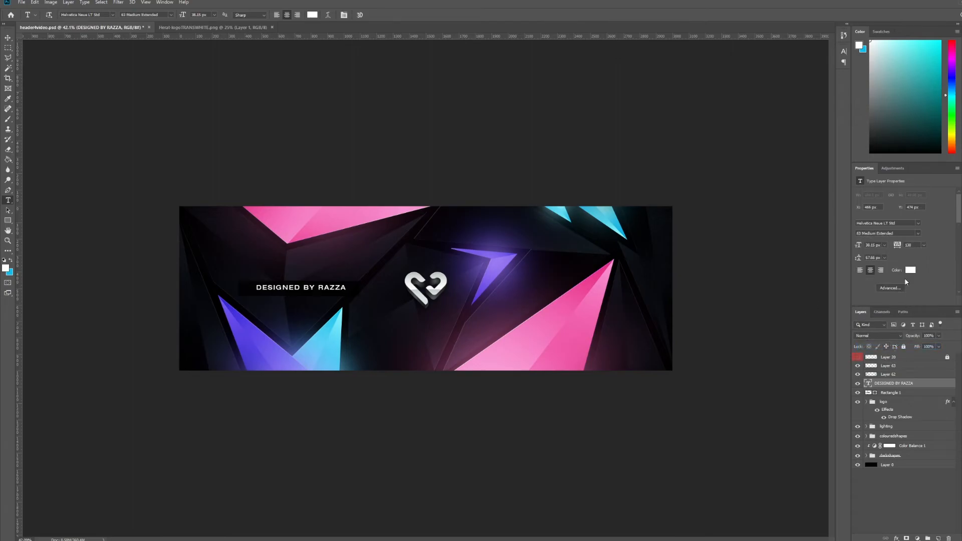
Apply faux italic to the credit text, set its tracking to 200 and switch its font style to 53 Extended.
left_click(890, 289)
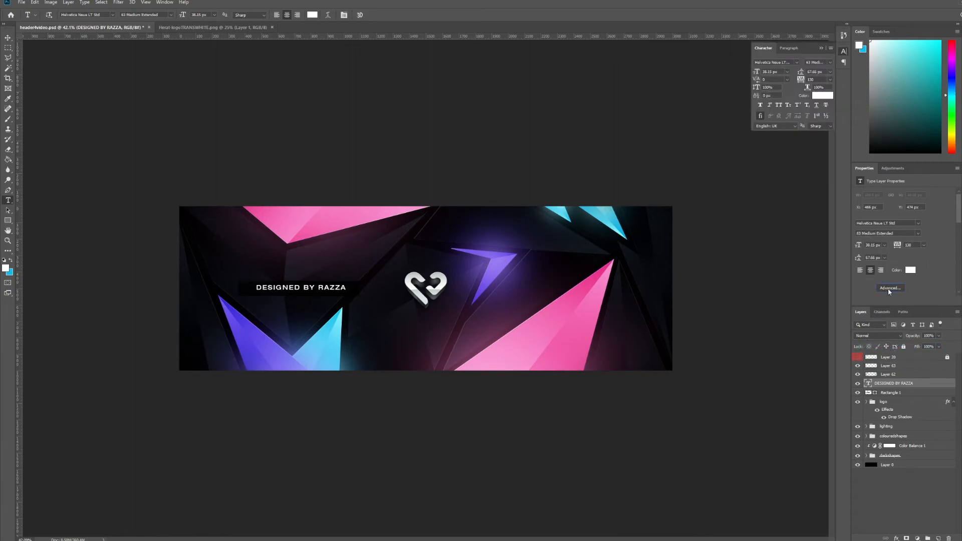
left_click(769, 105)
left_click(918, 233)
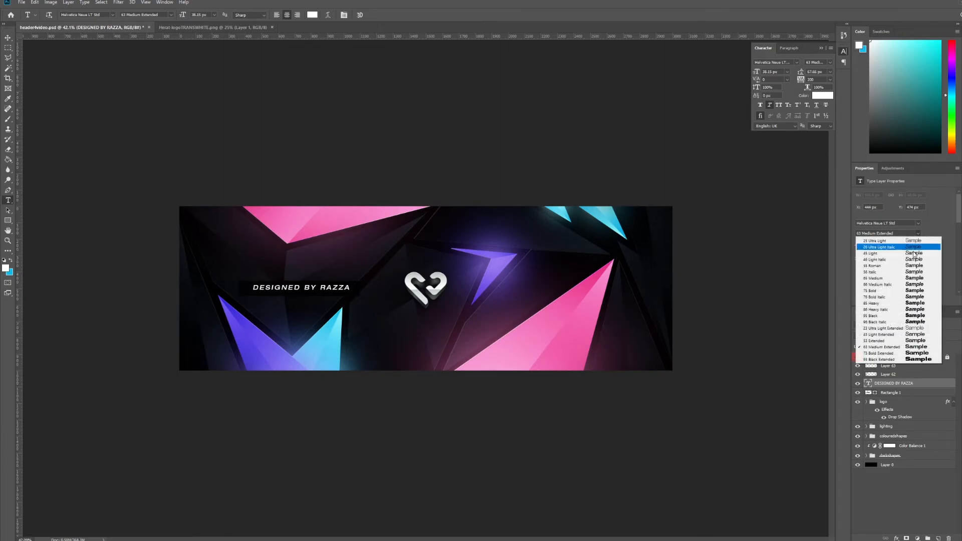
left_click(892, 339)
Scale the credit text down to about 26 px and centre it within the black rectangle.
key("ctrl+t")
left_click_drag(350, 283, 314, 290)
key("Return")
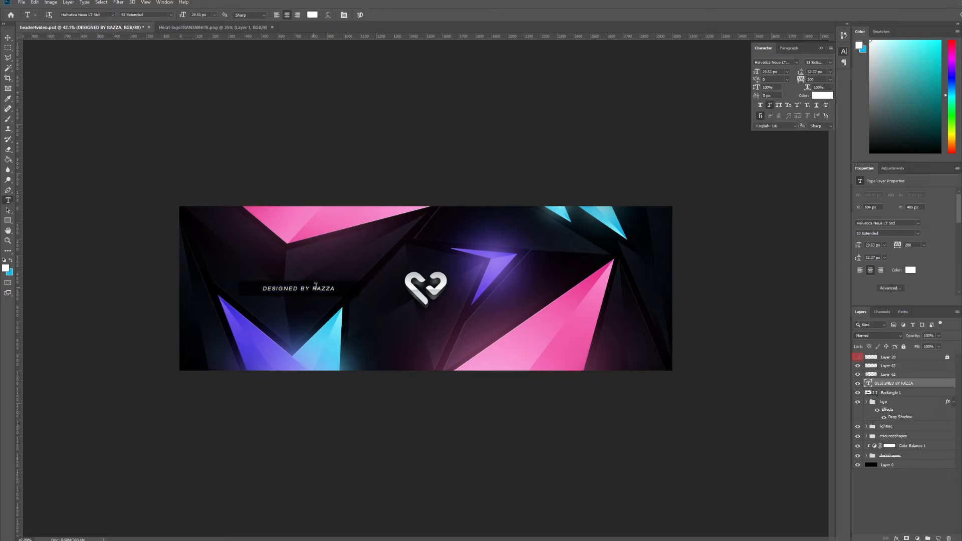
scroll(369, 305, "down", 5)
scroll(365, 283, "up", 4)
key("ctrl+t")
left_click_drag(329, 288, 321, 287)
key("Return")
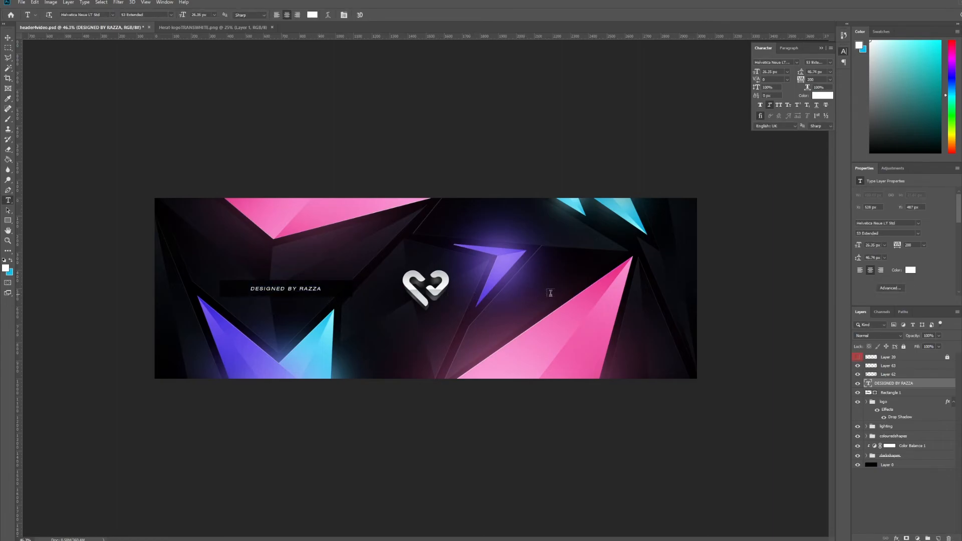
Duplicate the credit's black rectangle beneath the original and set the copy's fill to 100%.
left_click_drag(912, 395, 914, 400)
left_click(938, 346)
left_click_drag(939, 355, 950, 356)
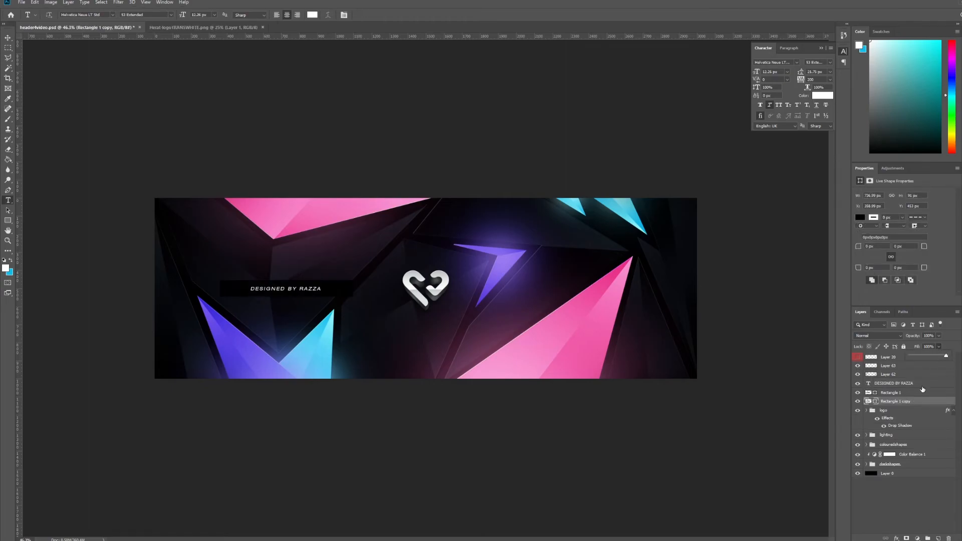
left_click(916, 401)
Move the rectangle copy just below the credit bar and shrink it to a thin strip about 13 px high.
scroll(175, 268, "up", 5)
scroll(177, 273, "up", 2)
key("ctrl+t")
left_click_drag(346, 295, 346, 332)
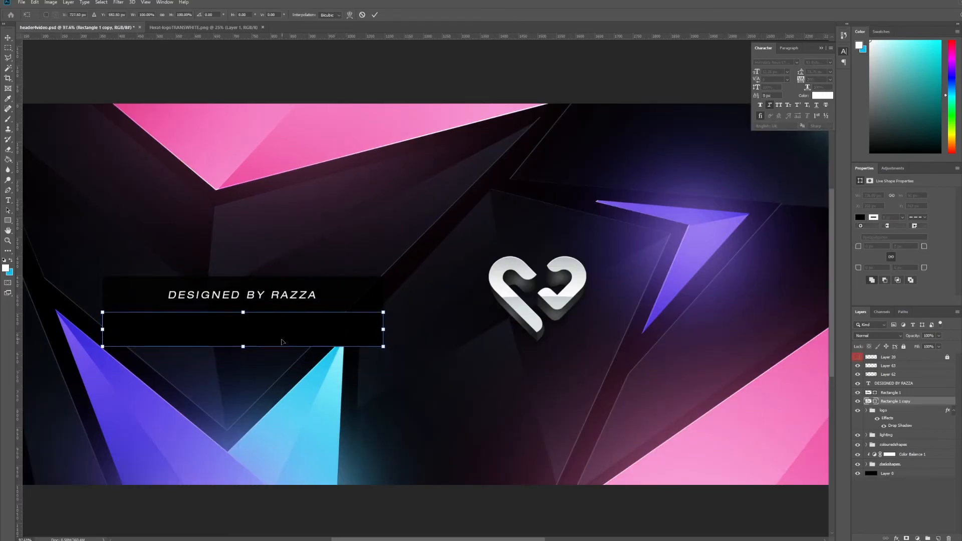
left_click_drag(244, 346, 251, 317)
key("Return")
key("t")
scroll(750, 381, "down", 3)
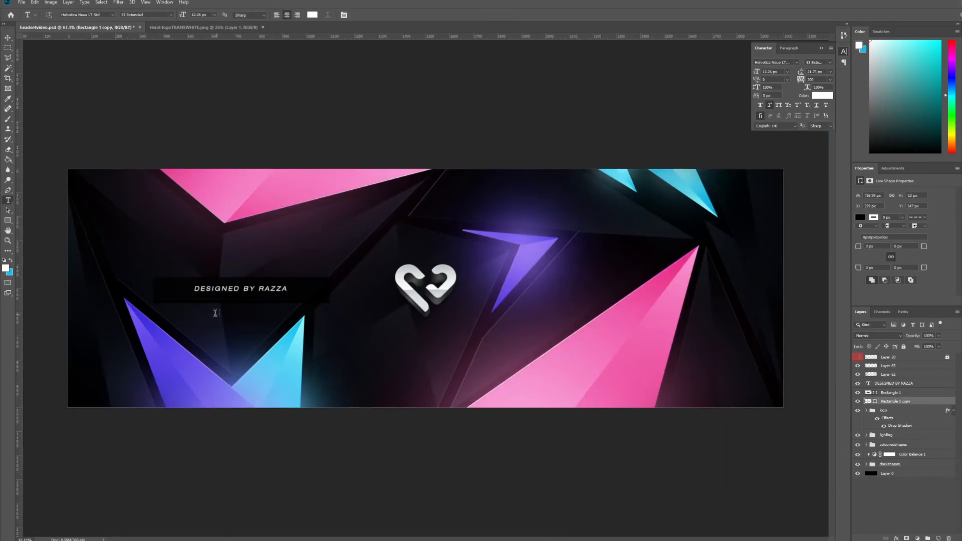
Add a gradient overlay to the strip with Normal blend mode, full opacity and a 0° angle.
double_click(929, 404)
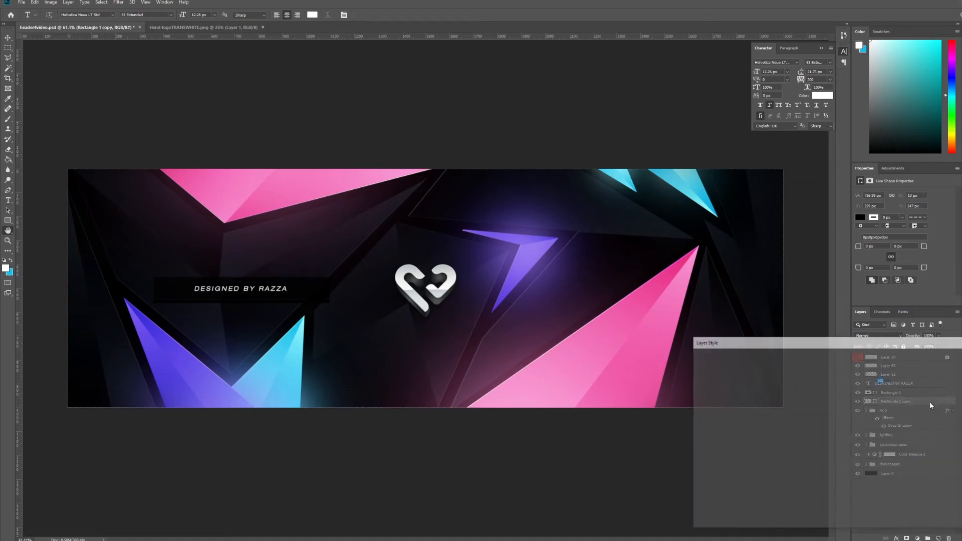
scroll(722, 438, "down", 3)
left_click(718, 469)
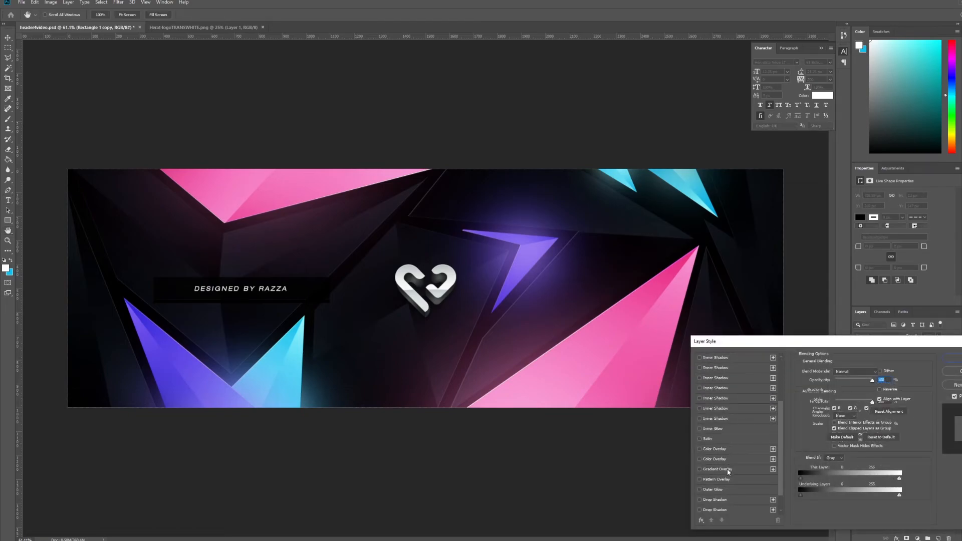
left_click_drag(854, 380, 881, 380)
left_click(850, 371)
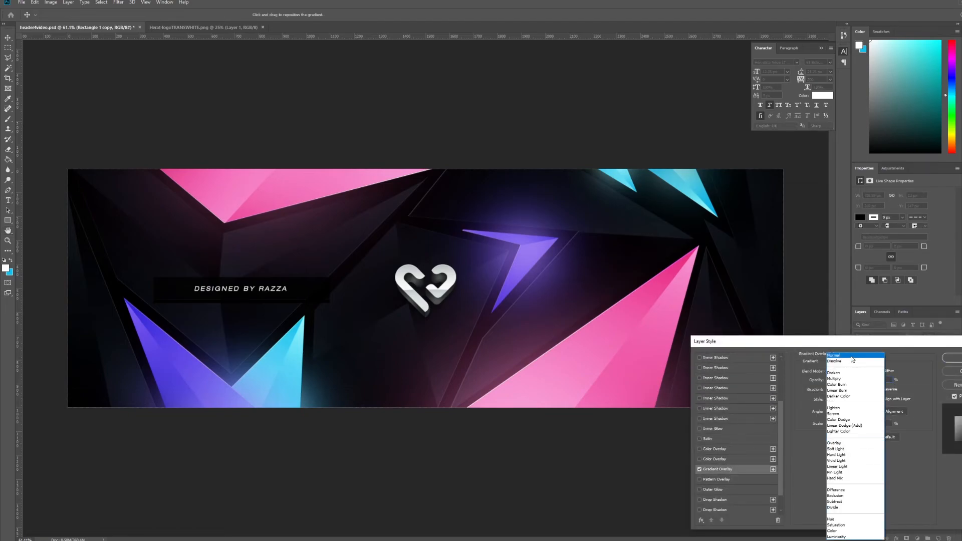
left_click(851, 356)
left_click_drag(834, 409, 870, 411)
Set the strip gradient's starting colour stop to the purple sampled from the arrow shape beside the logo.
left_click(846, 390)
double_click(807, 328)
left_click_drag(530, 391, 532, 412)
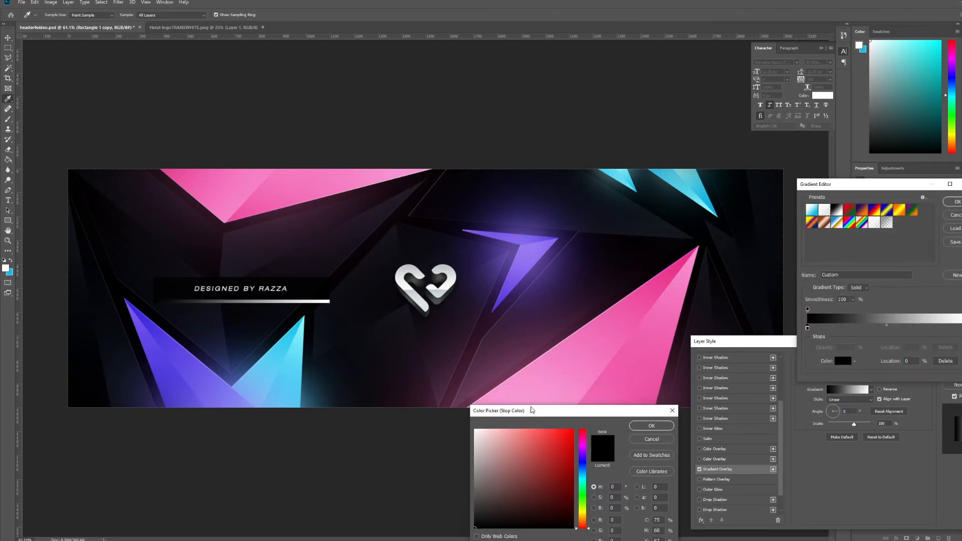
left_click(522, 266)
left_click(651, 425)
Add a colour stop at 50% of the strip gradient using cyan sampled from the upper cyan shapes.
left_click(887, 326)
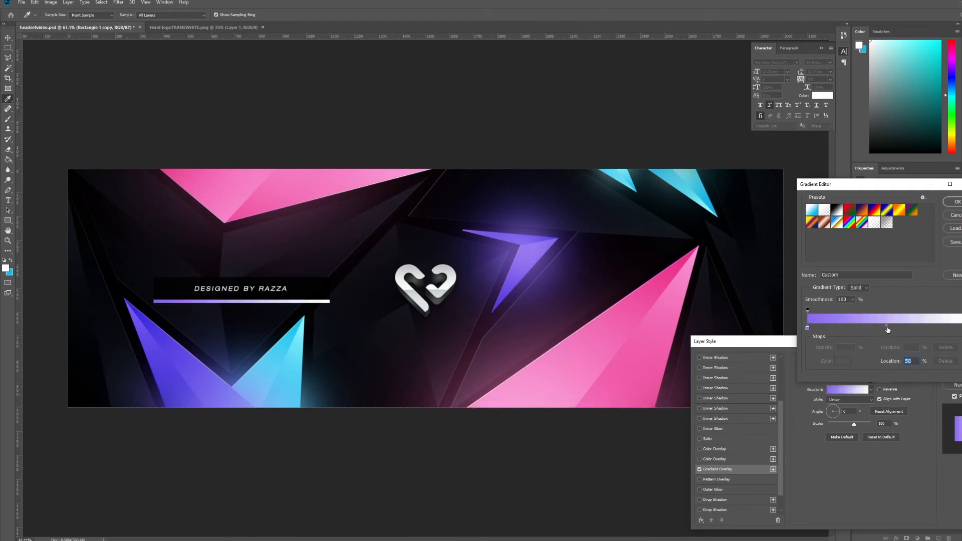
left_click(887, 328)
double_click(887, 328)
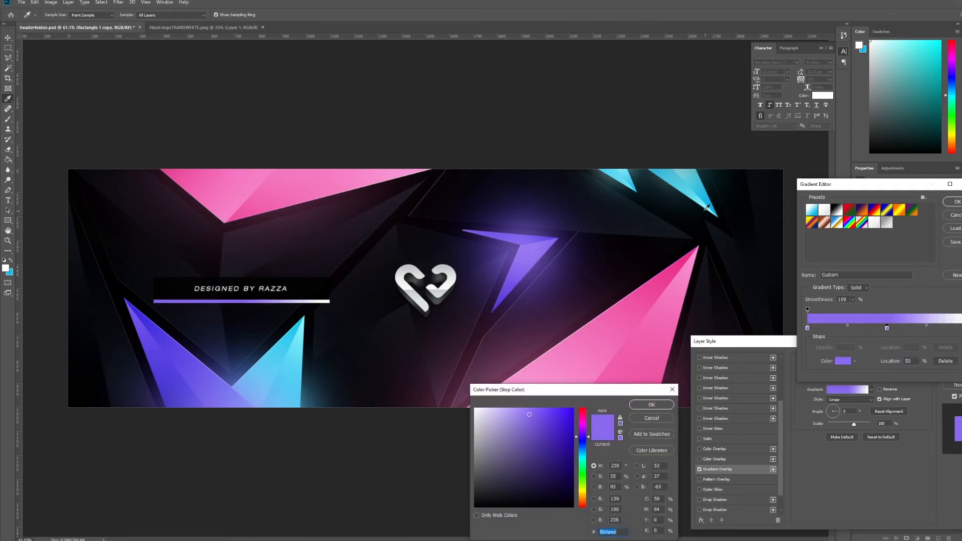
left_click(682, 189)
left_click(651, 405)
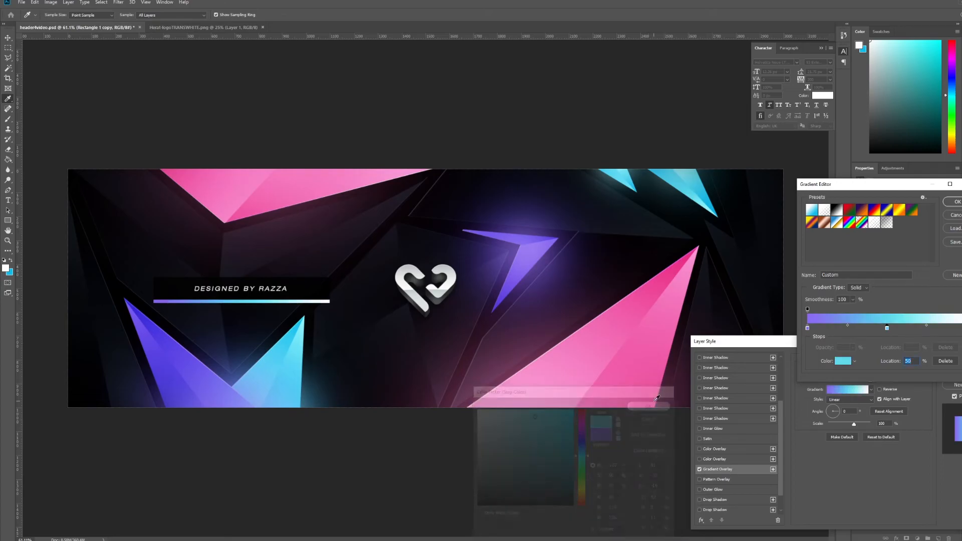
Set the gradient's end stop to pink sampled from the large pink triangle and apply the gradient overlay.
double_click(961, 328)
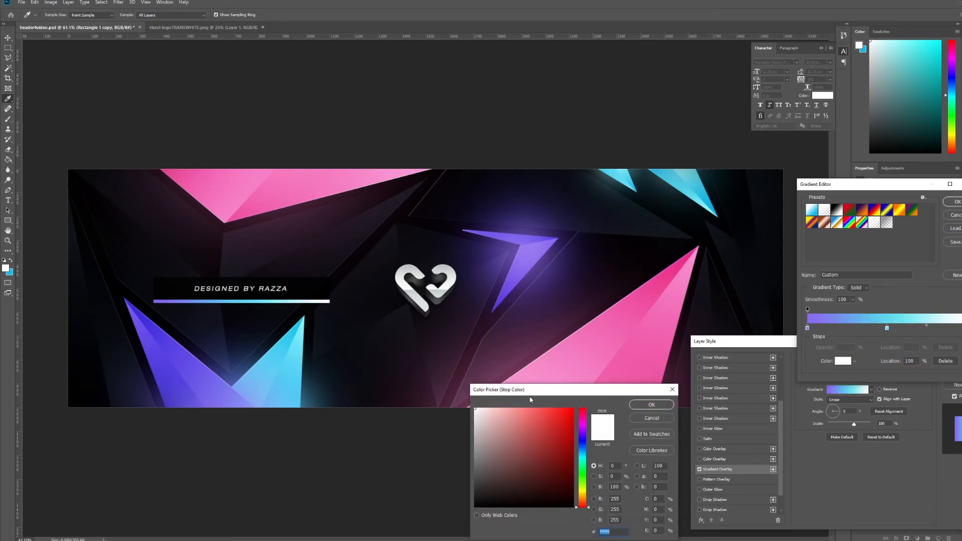
left_click_drag(532, 392, 538, 415)
left_click(532, 392)
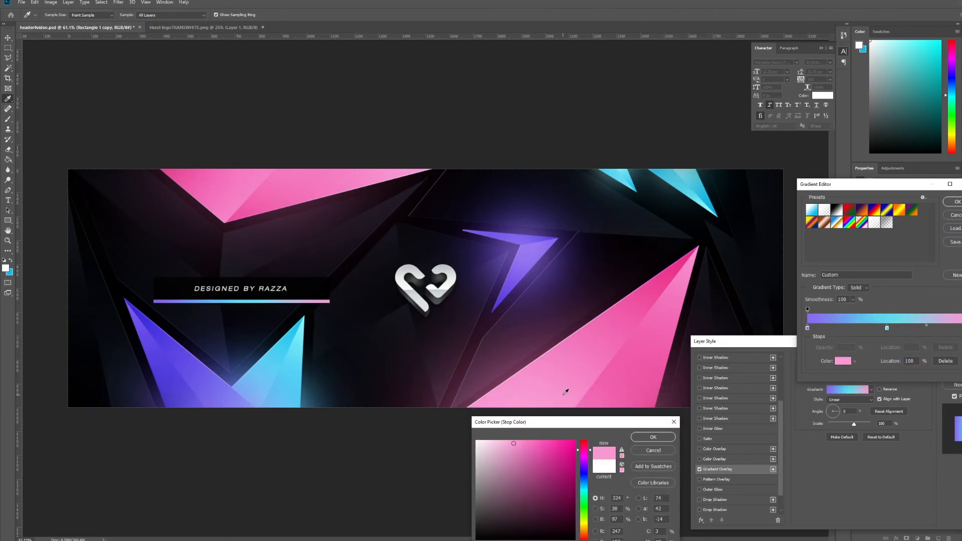
left_click_drag(643, 296, 610, 330)
left_click(646, 442)
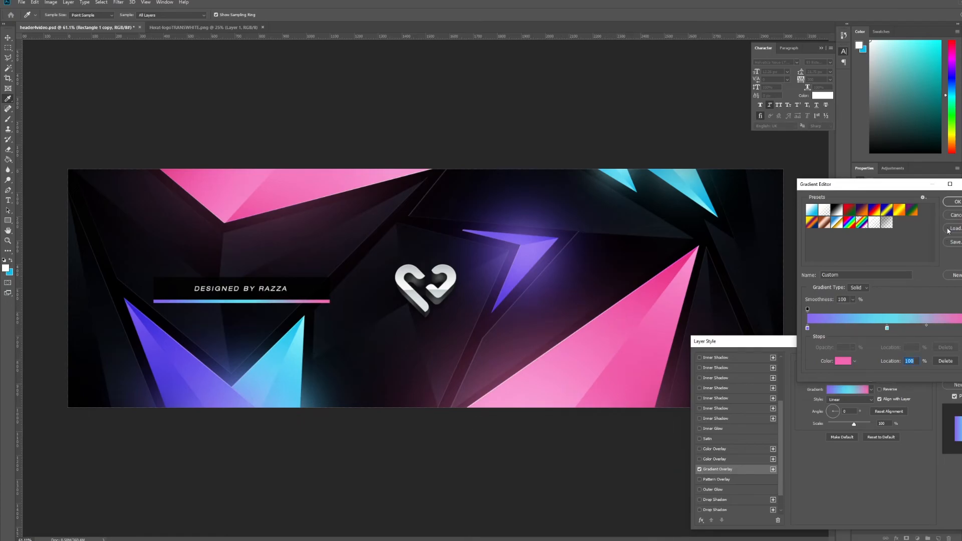
left_click(954, 201)
key("Return")
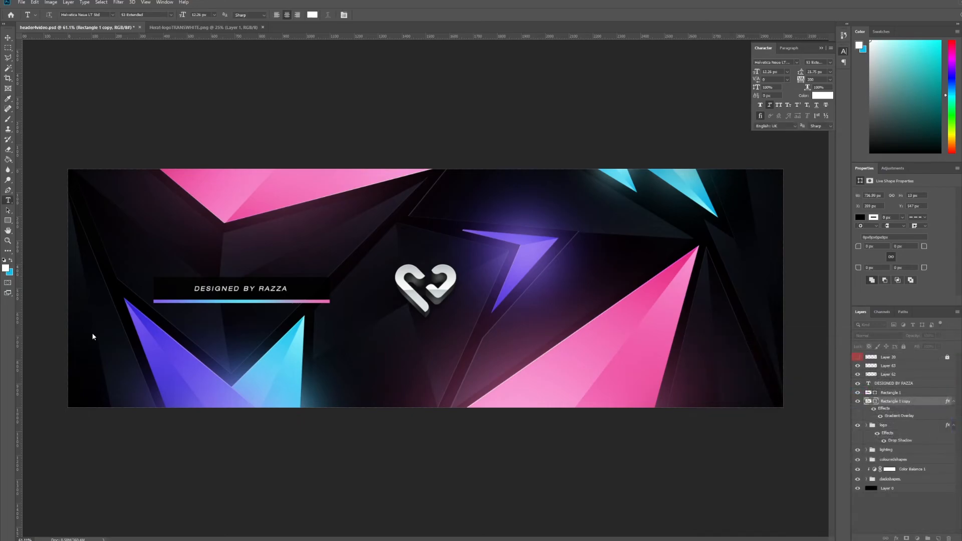
Reduce the gradient strip's height under the credit bar to about 5 px.
scroll(170, 296, "up", 5)
key("ctrl+t")
left_click_drag(307, 311, 307, 309)
key("Return")
key("t")
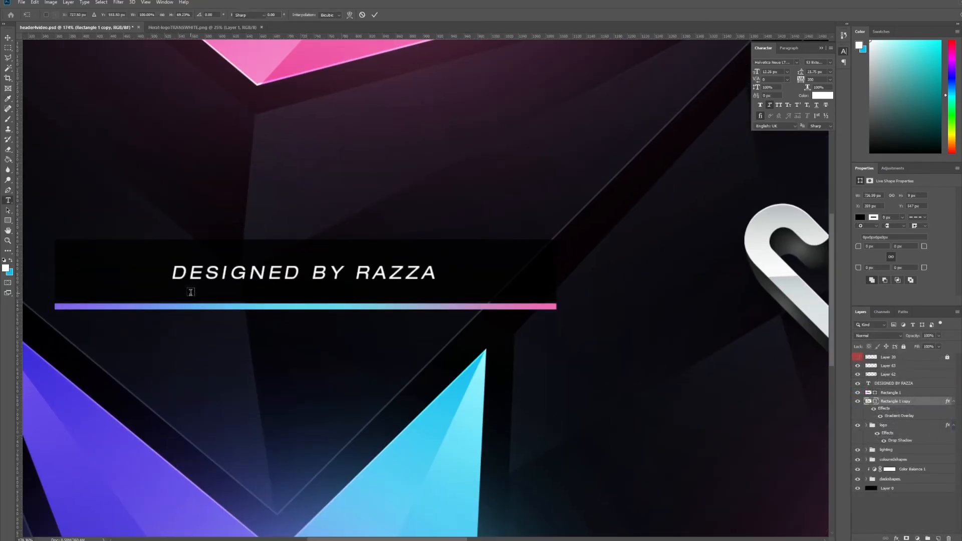
scroll(268, 315, "up", 3)
key("ctrl+t")
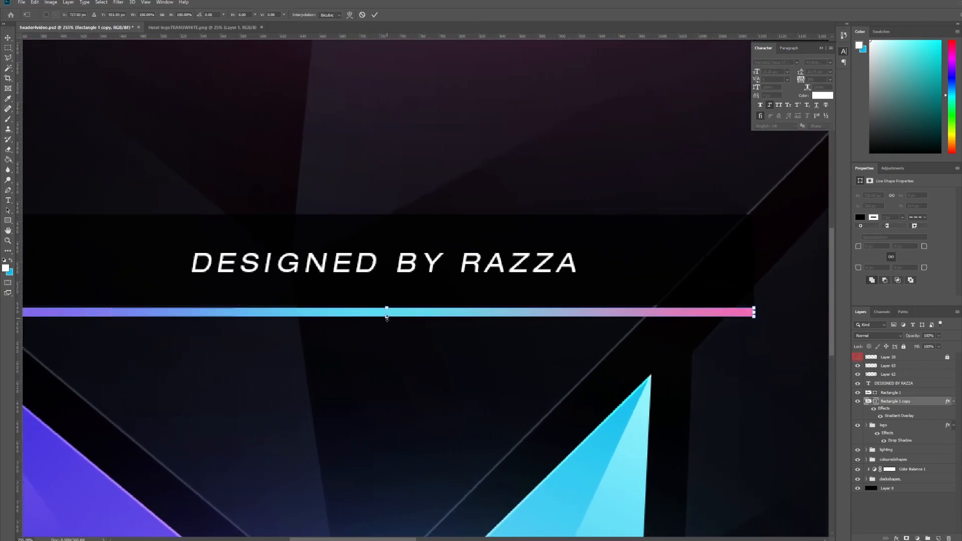
left_click_drag(386, 316, 386, 311)
key("Return")
key("t")
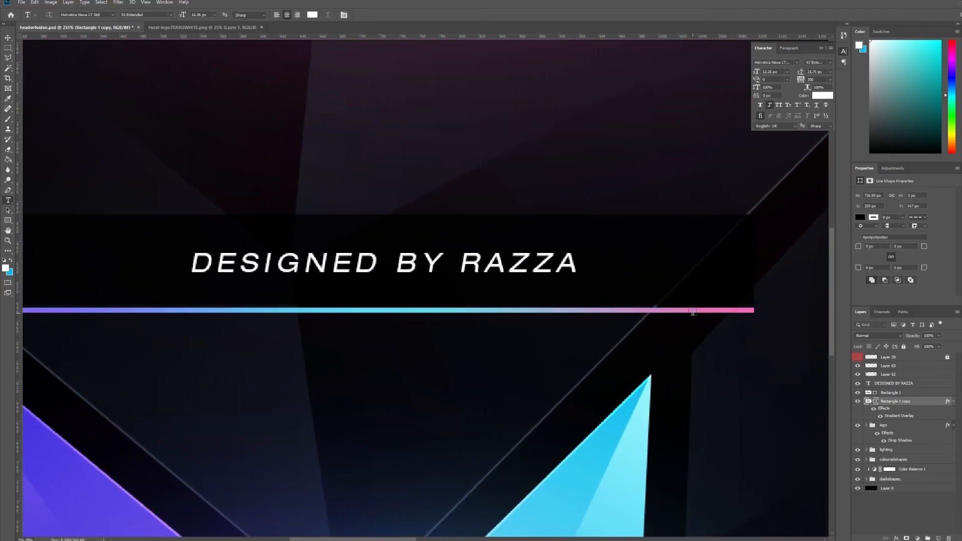
Nudge the gradient strip up so it sits against the bottom edge of the black credit bar.
key("ctrl+t")
key("Return")
scroll(485, 266, "down", 15)
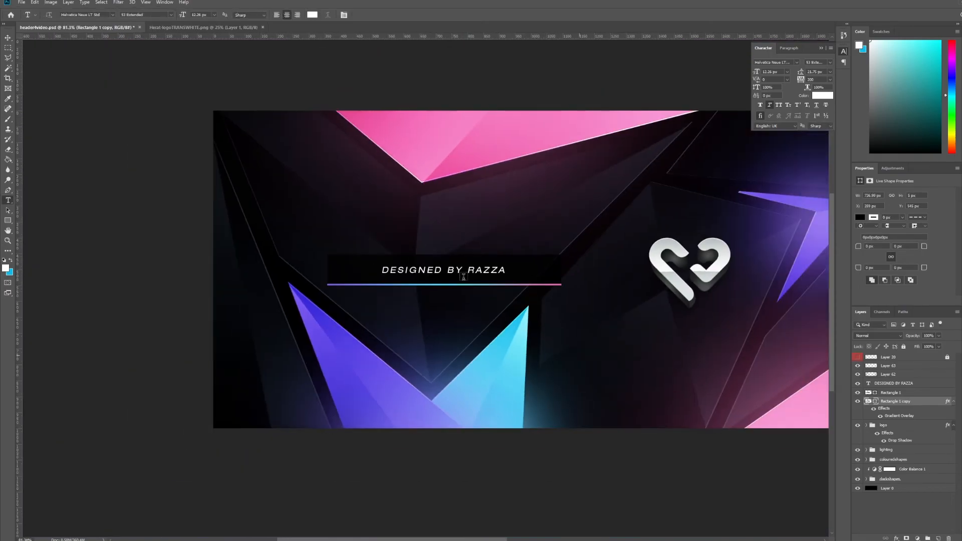
scroll(439, 281, "up", 10)
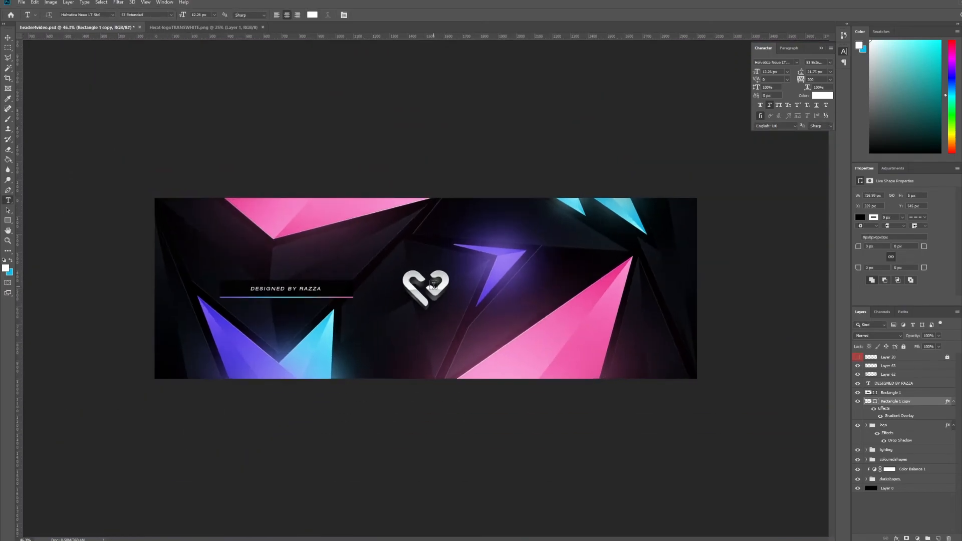
Thin the gradient strip further to a height of 3 px.
scroll(219, 303, "up", 3)
key("ctrl+t")
key("Return")
key("t")
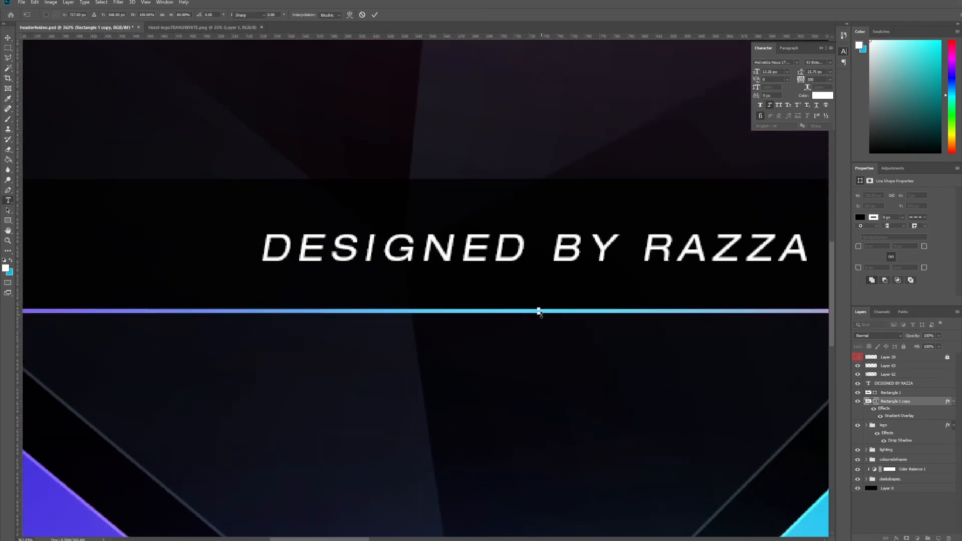
scroll(500, 317, "down", 5)
scroll(494, 319, "down", 3)
scroll(485, 318, "up", 1)
scroll(461, 321, "down", 1)
scroll(476, 323, "down", 1)
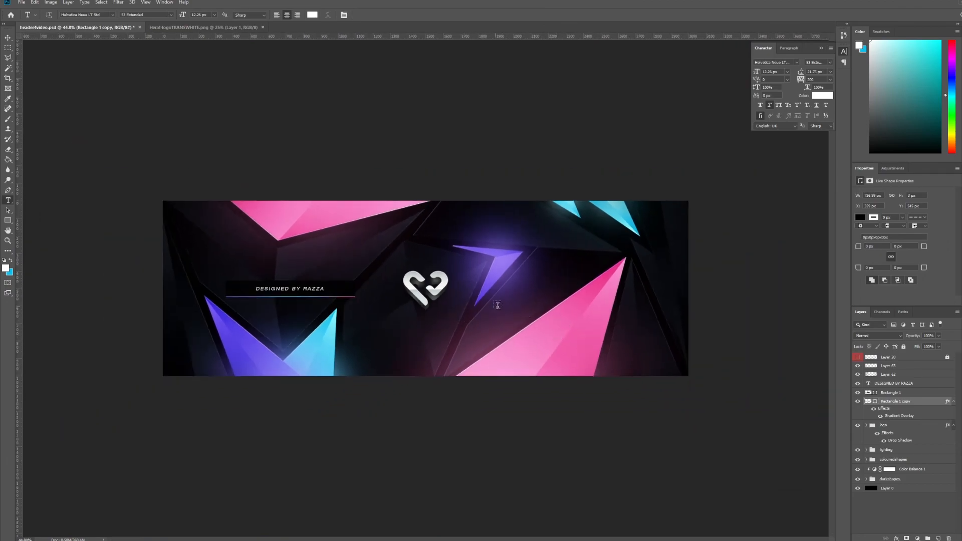
Group the credit text, black bar and gradient strip, and name the group text1.
left_click(899, 384, "shift")
key("ctrl+g")
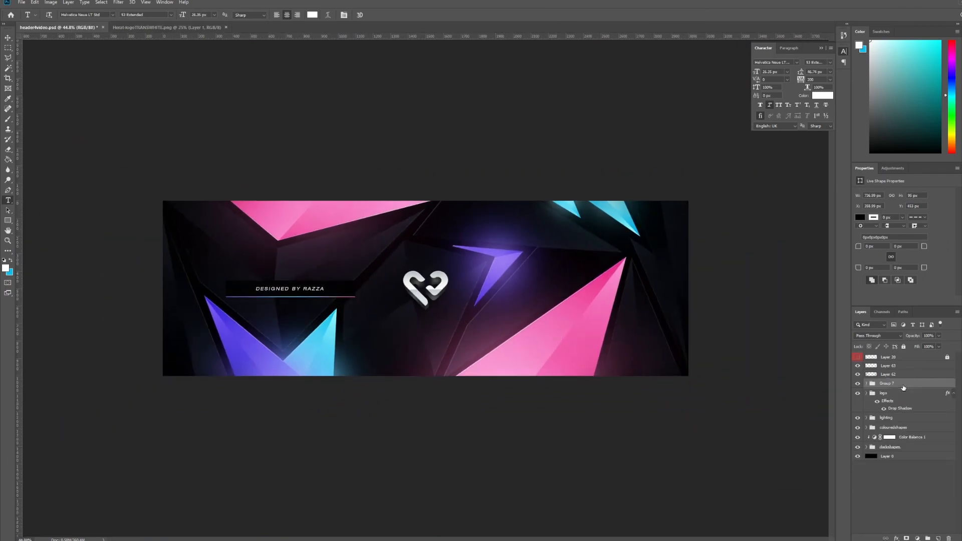
double_click(887, 383)
type("text1")
key("Return")
Duplicate the text1 group and move the copy horizontally to the other side of the heart logo.
key("ctrl+j")
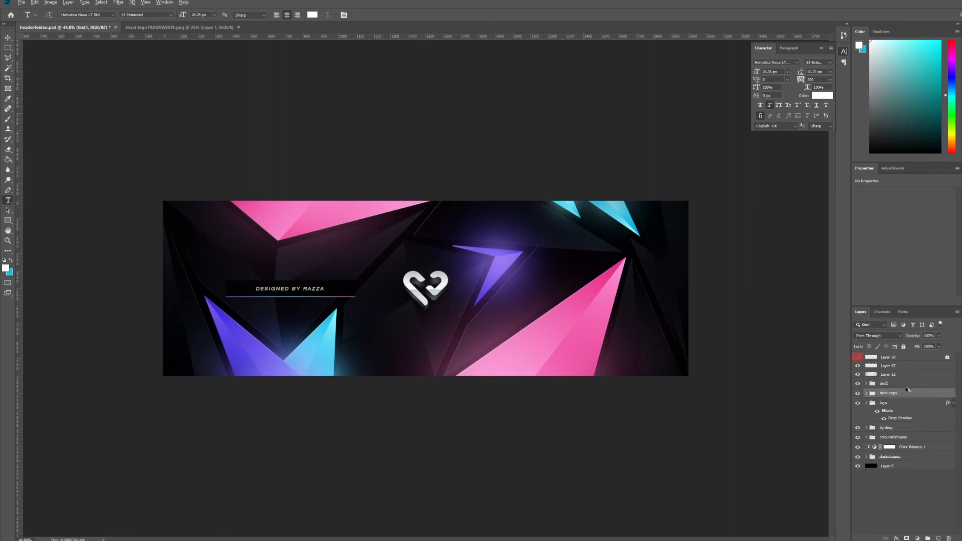
key("ctrl+t")
left_click_drag(309, 297, 563, 297)
key("Return")
key("t")
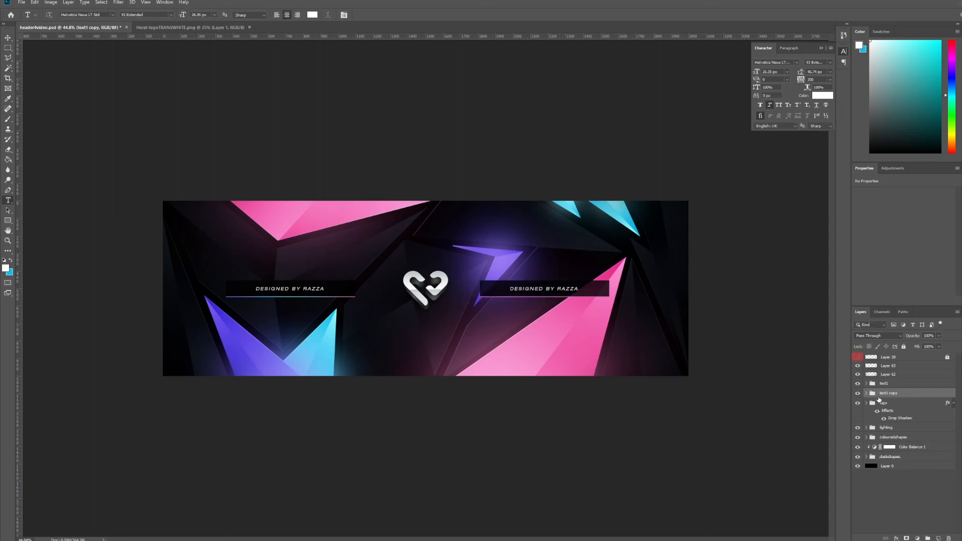
Change the wording in the duplicated credit group to GRAPHIC DESIGNER.
left_click(867, 393)
double_click(874, 404)
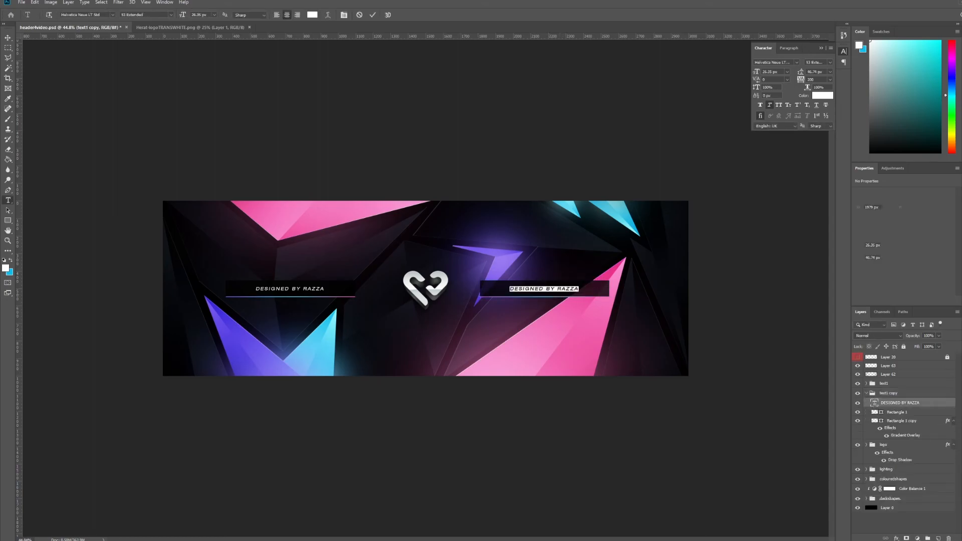
type("GRAPHIC DESIGNER")
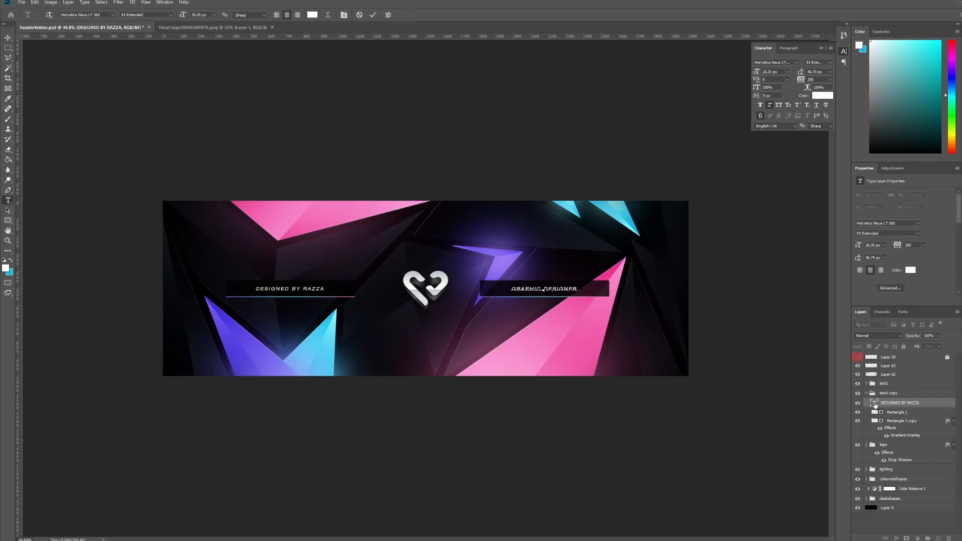
key("ctrl+Return")
key("ctrl+minus")
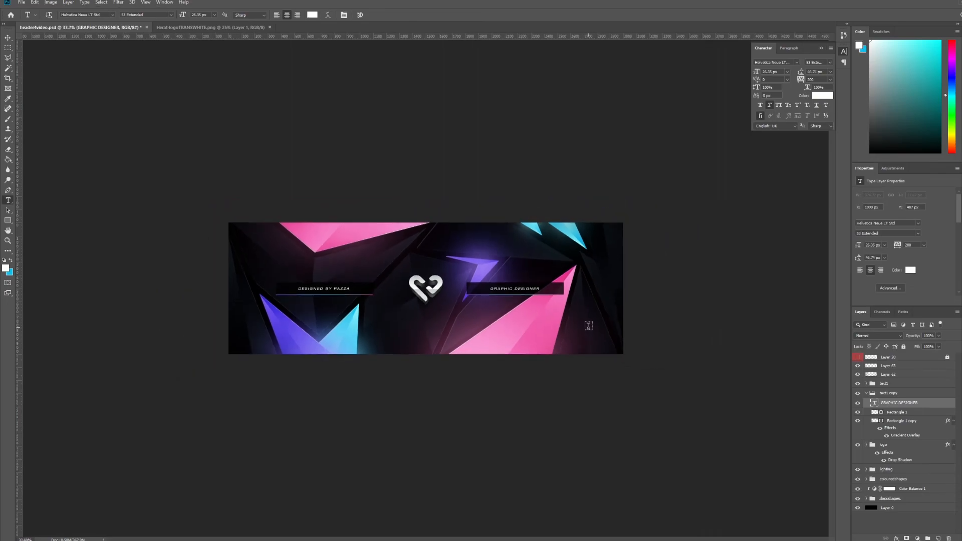
key("ctrl+plus")
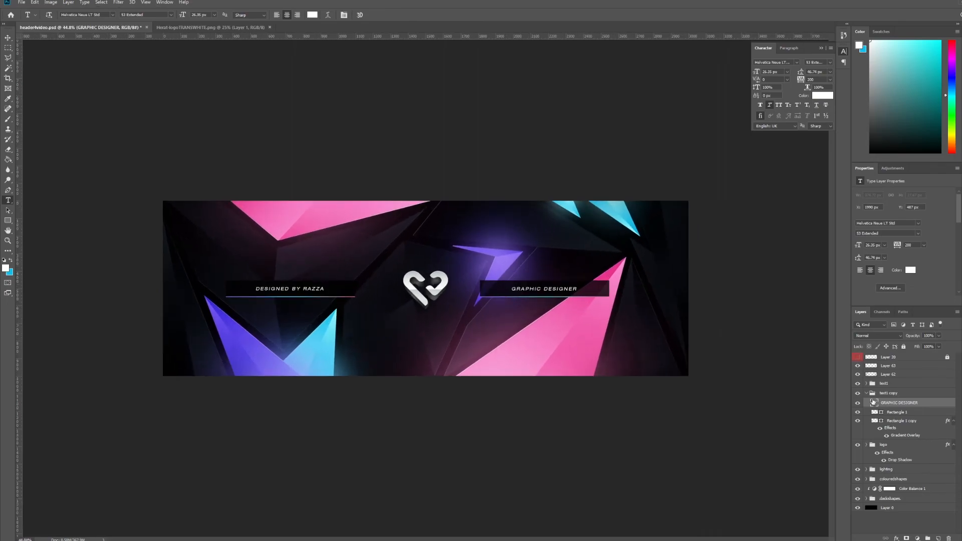
Collapse the duplicated group and rename it text2.
left_click(867, 394)
double_click(886, 392)
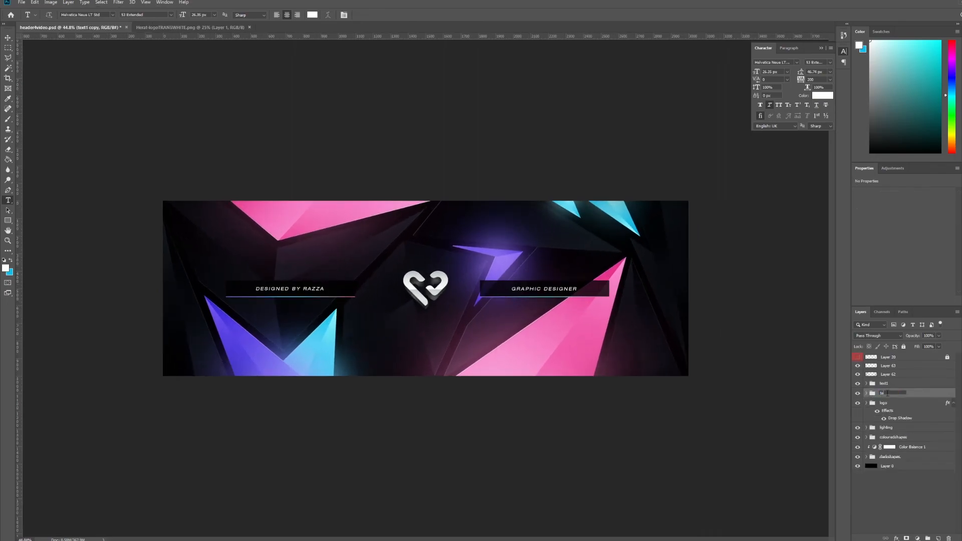
type("text2")
key("Return")
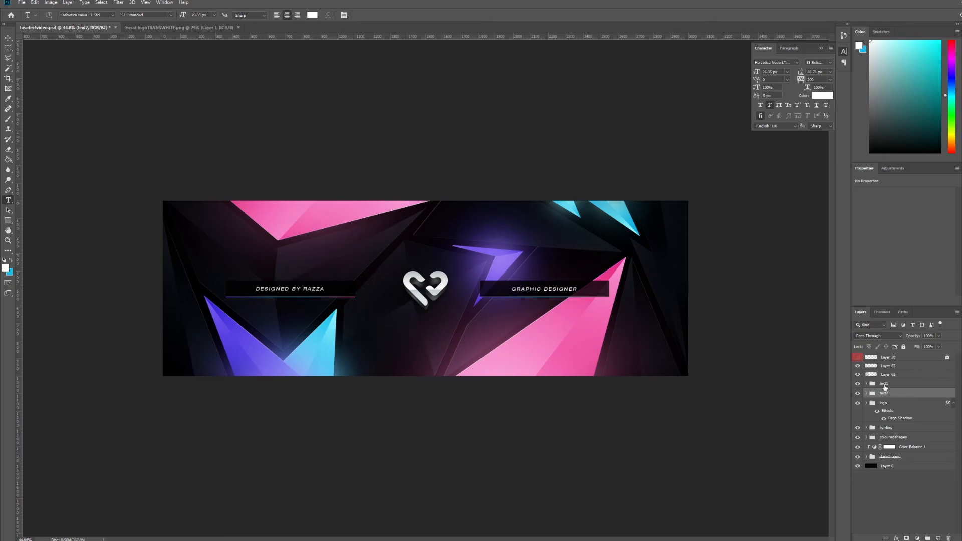
left_click(884, 386)
key("ctrl+t")
left_click_drag(338, 289, 386, 288)
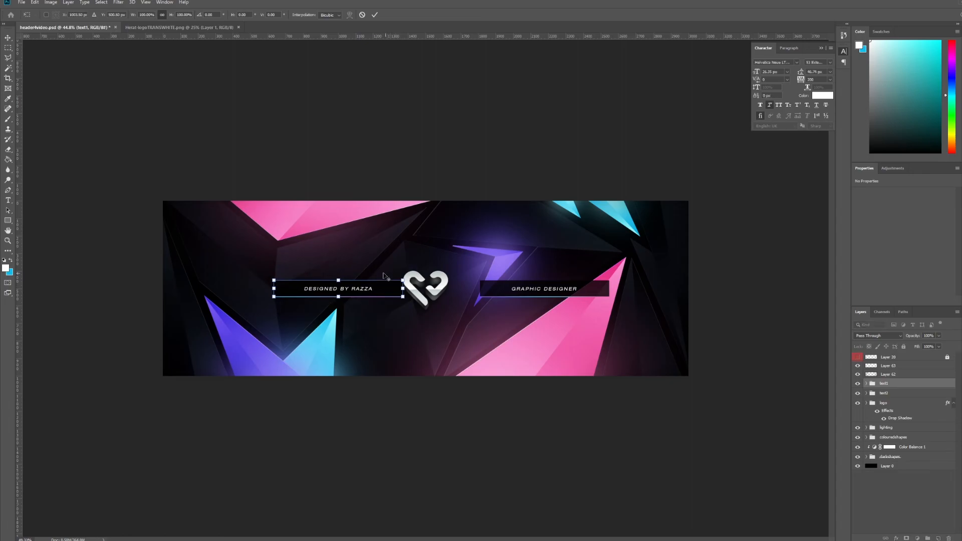
scroll(386, 276, "up", 5)
scroll(385, 286, "down", 3)
key("t")
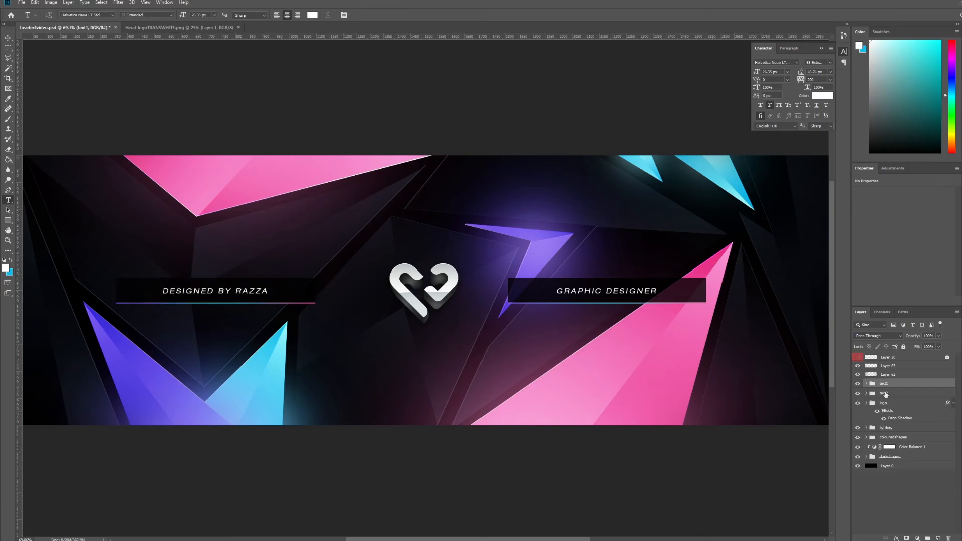
Shift the text2 group right so it sits as far from the heart logo as the text1 group.
left_click(883, 392)
key("ctrl+t")
left_click_drag(537, 293, 557, 297)
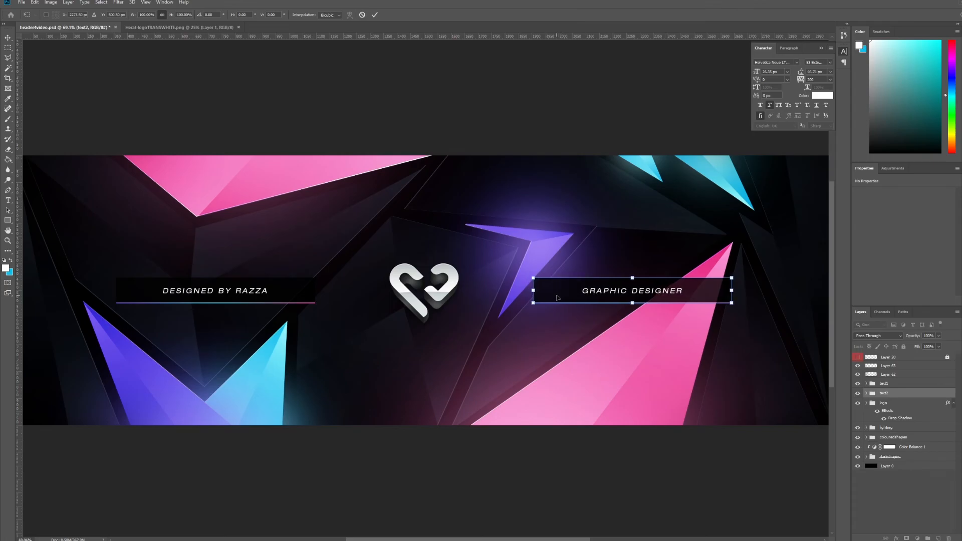
key("Return")
scroll(556, 294, "down", 5)
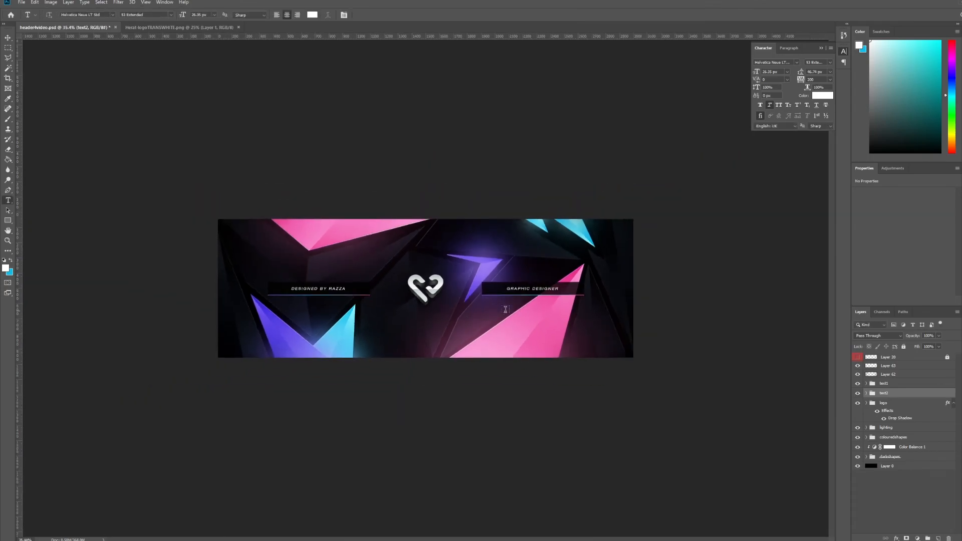
scroll(493, 311, "up", 3)
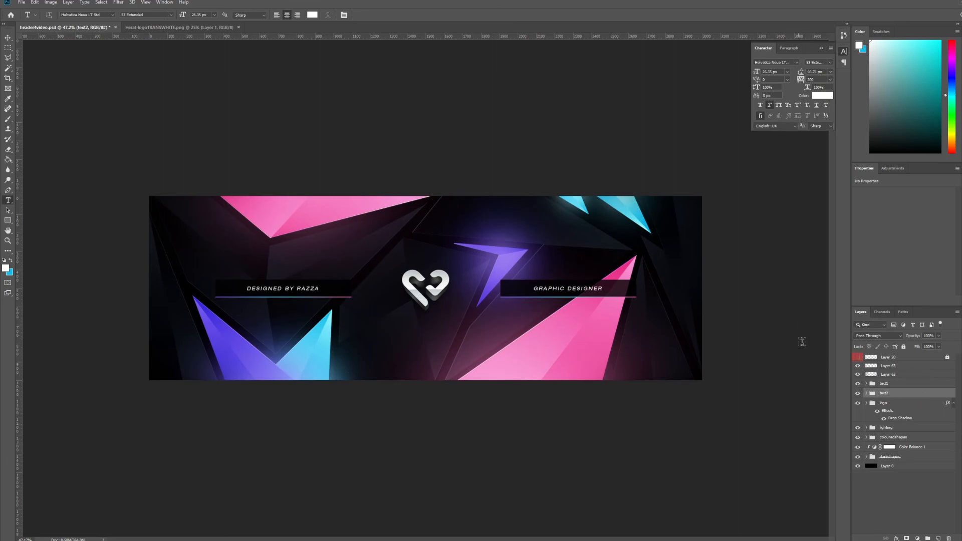
Group all layers from Layer 39 down to Layer 0 and duplicate the resulting group.
left_click(894, 358)
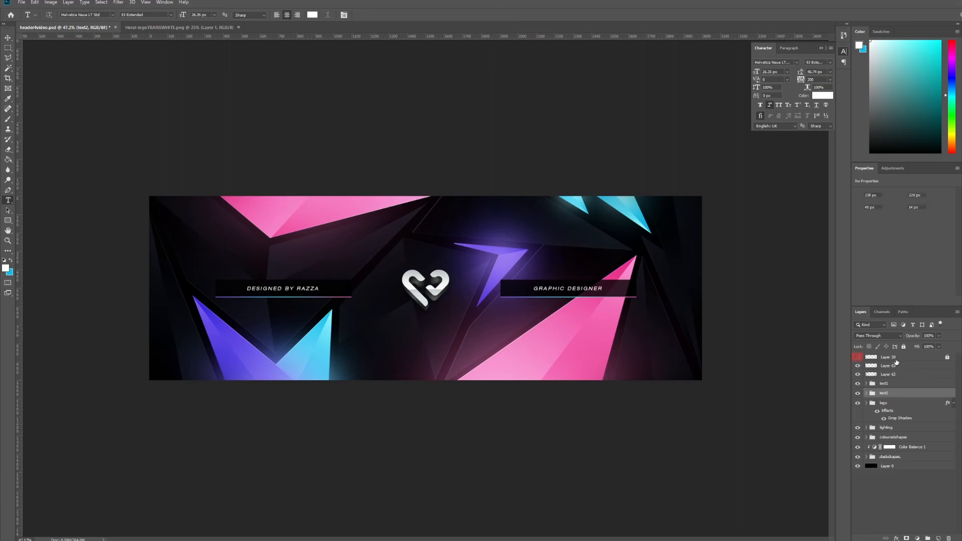
left_click(896, 466, "shift")
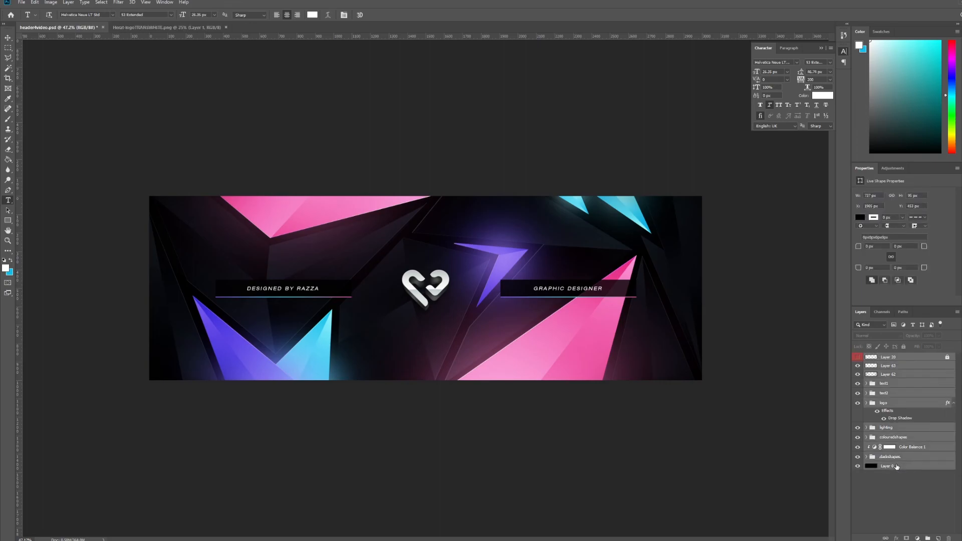
key("ctrl+g")
key("ctrl+j")
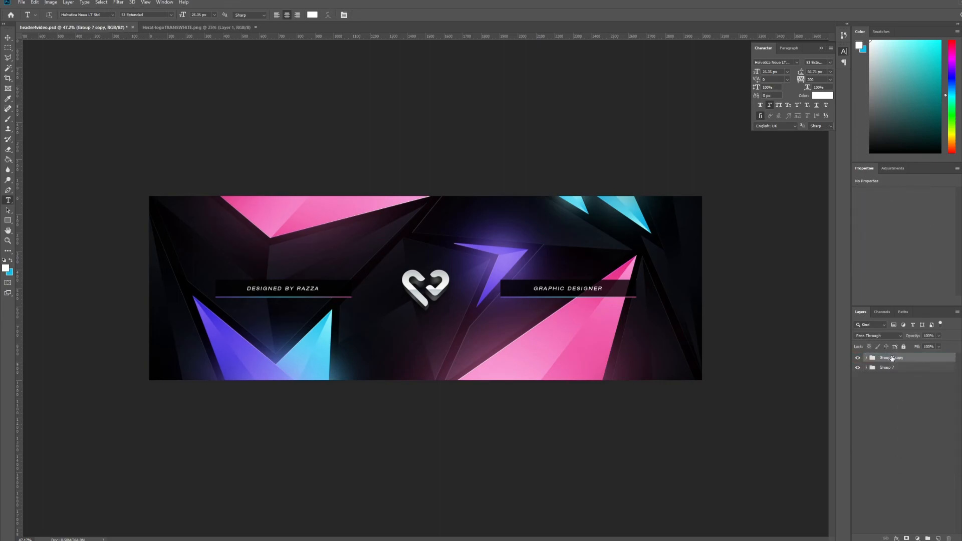
Convert the duplicated group to a smart object and apply the Sharpen filter to it.
right_click(891, 357)
left_click(935, 153)
left_click(119, 2)
mouse_move(152, 136)
left_click(227, 142)
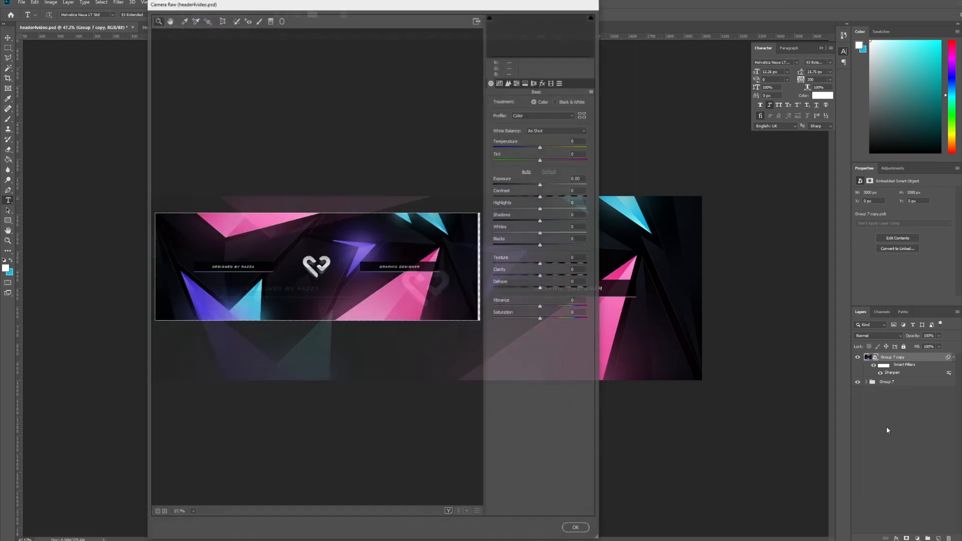
Apply Camera Raw with Contrast +12, Highlights +22, Shadows -13, Whites +13, Blacks -8, Texture +26, Clarity +18, Dehaze +6, Vibrance +25 and a slight Saturation boost.
left_click(448, 512)
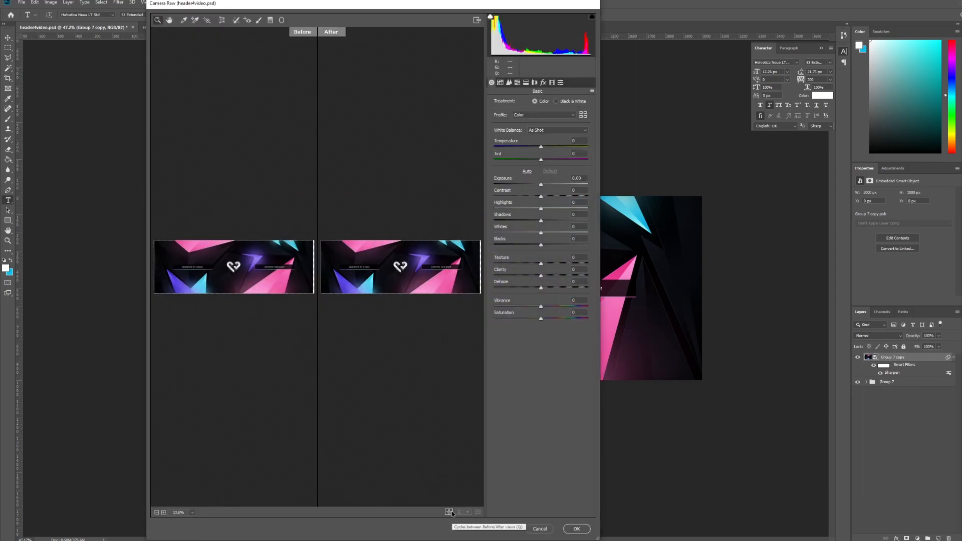
left_click(378, 262)
left_click_drag(378, 262, 400, 263)
left_click_drag(540, 196, 546, 320)
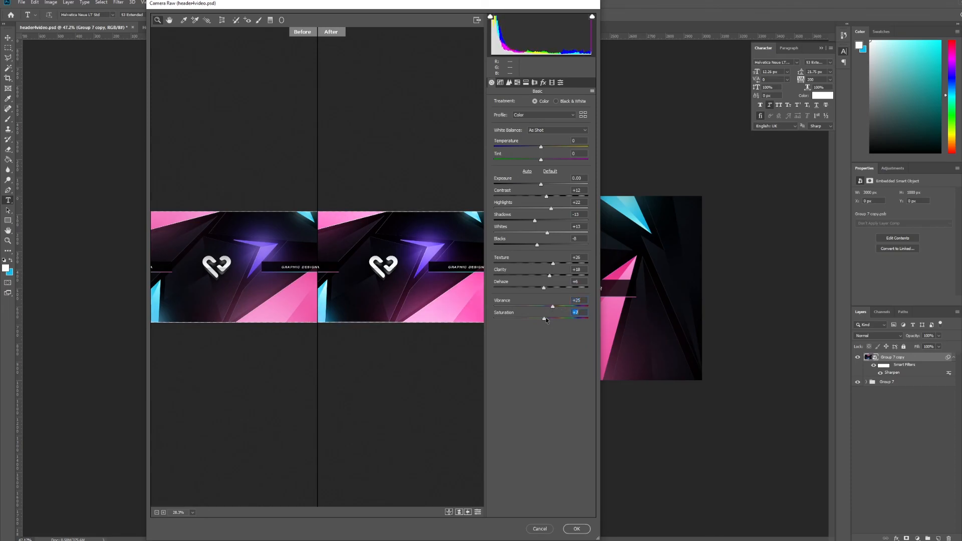
left_click(576, 529)
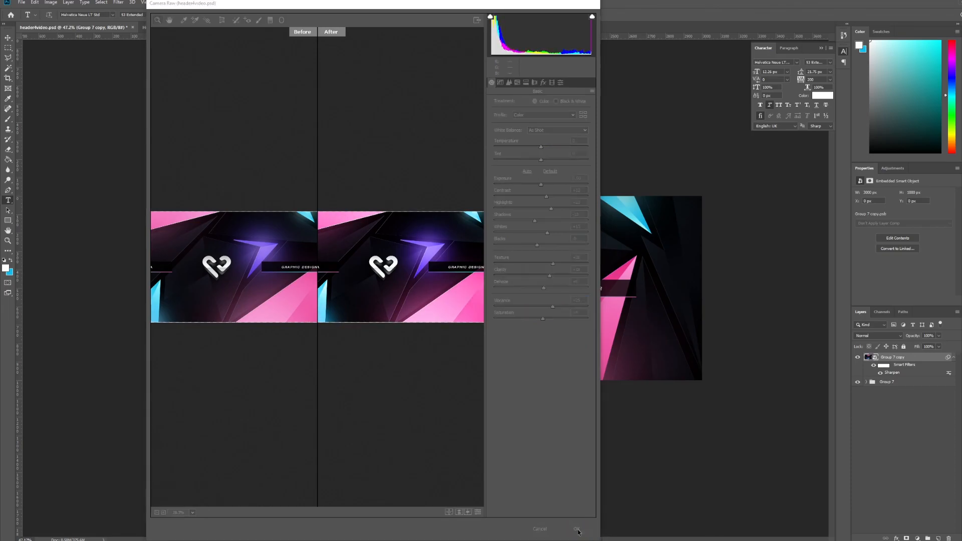
scroll(518, 331, "down", 1)
scroll(517, 333, "up", 1)
scroll(518, 333, "down", 2)
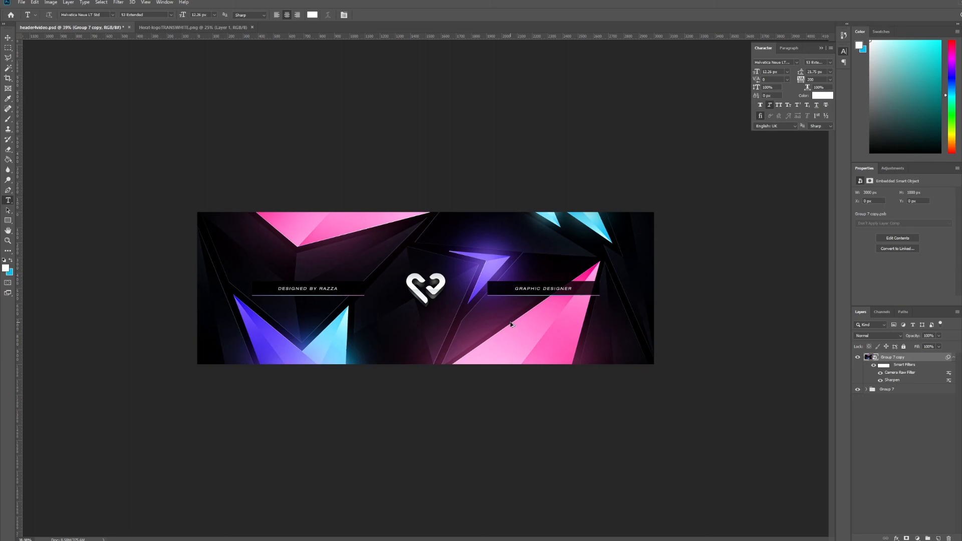
Export the header for web as a 3000 x 1000 px PNG-24 named header4video.png in the Downloads folder.
key("ctrl+alt+shift+s")
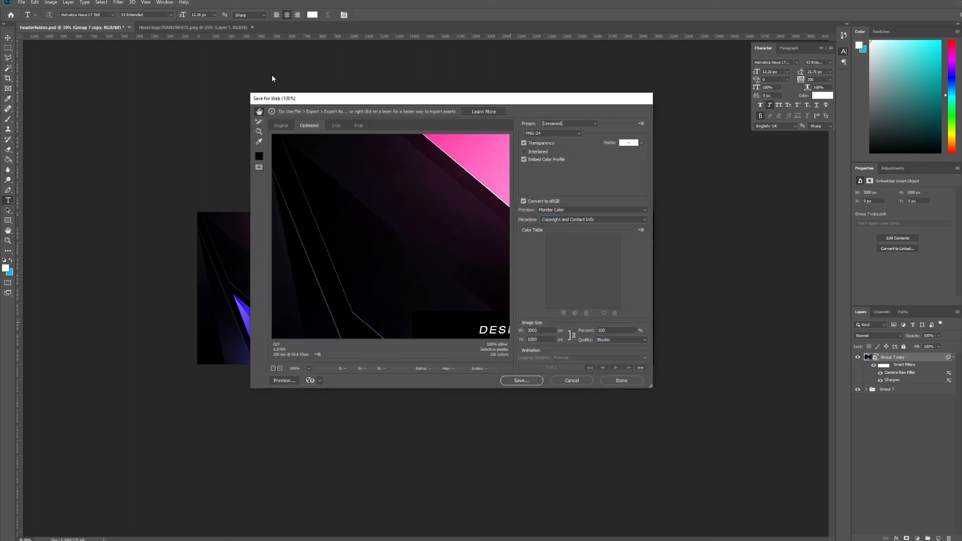
left_click(527, 384)
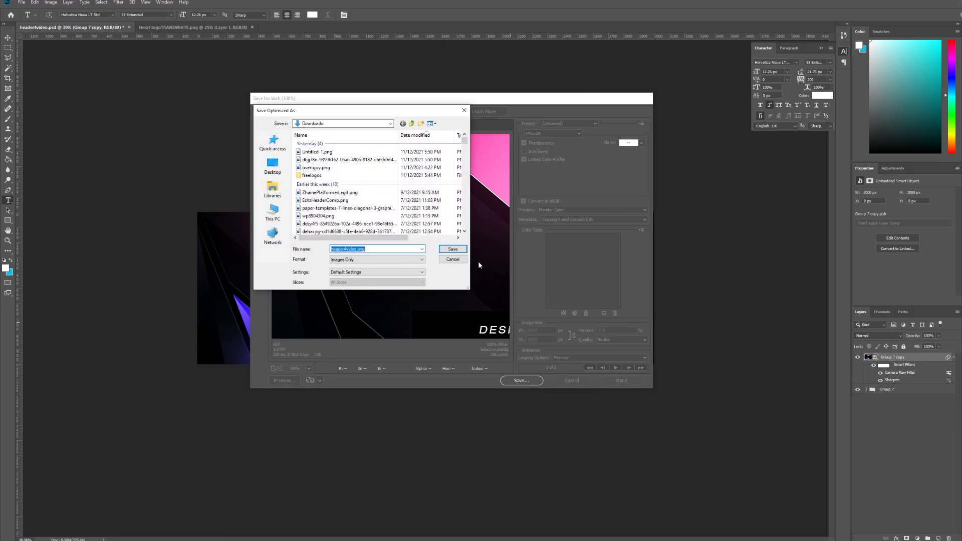
left_click(452, 250)
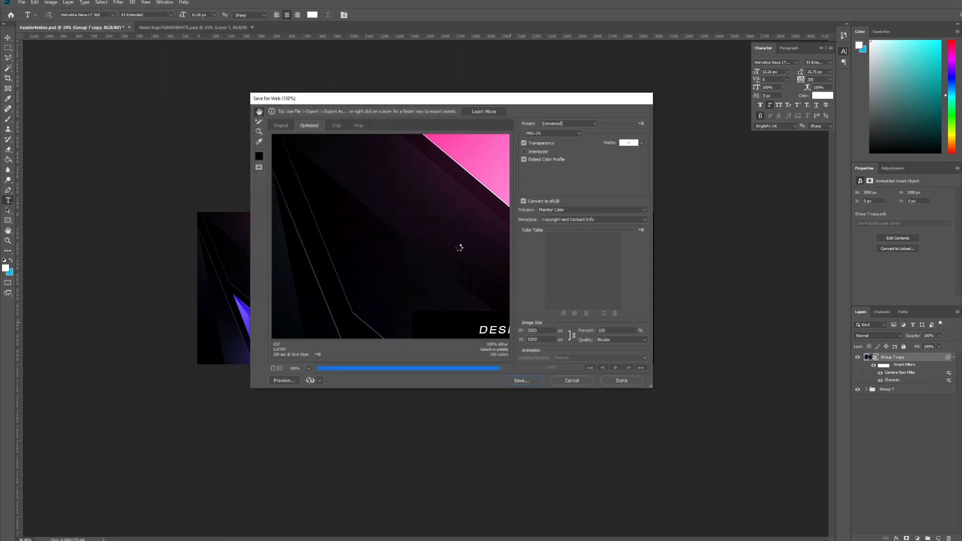